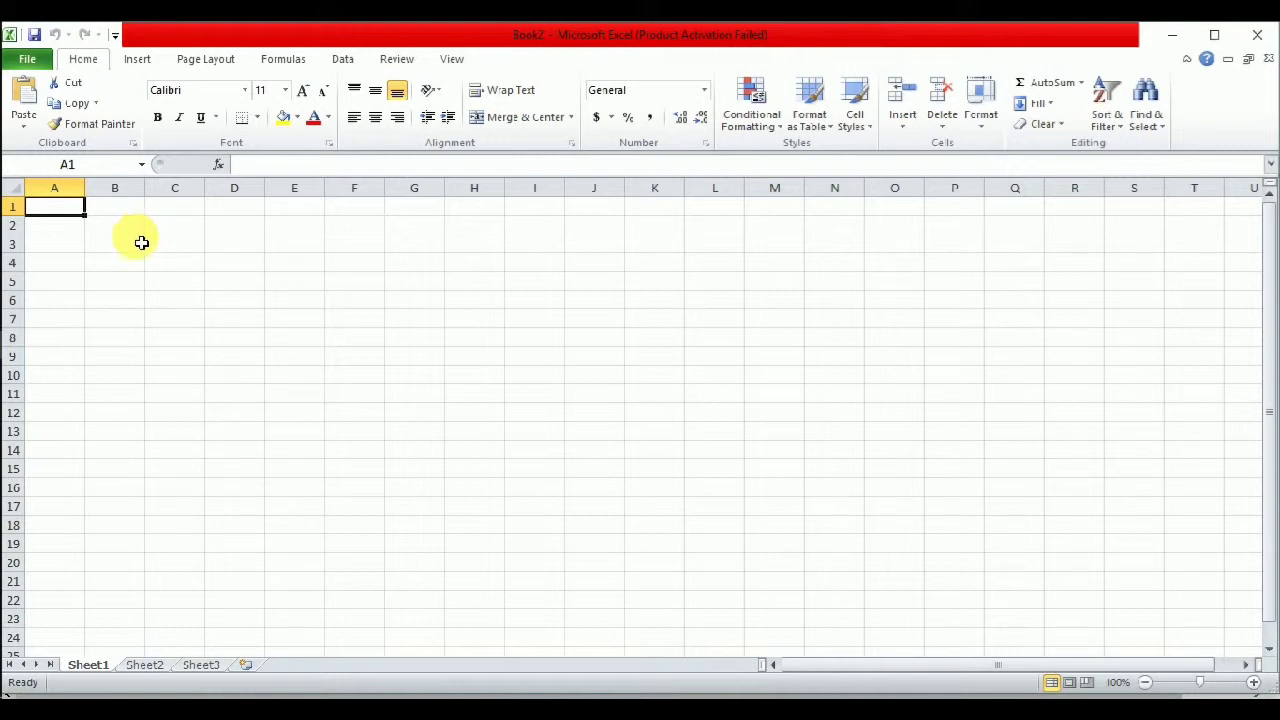
# - Enter the column headers ID, NAME, AGE and FEES in cells B3 through E3
pyautogui.click(138, 250)
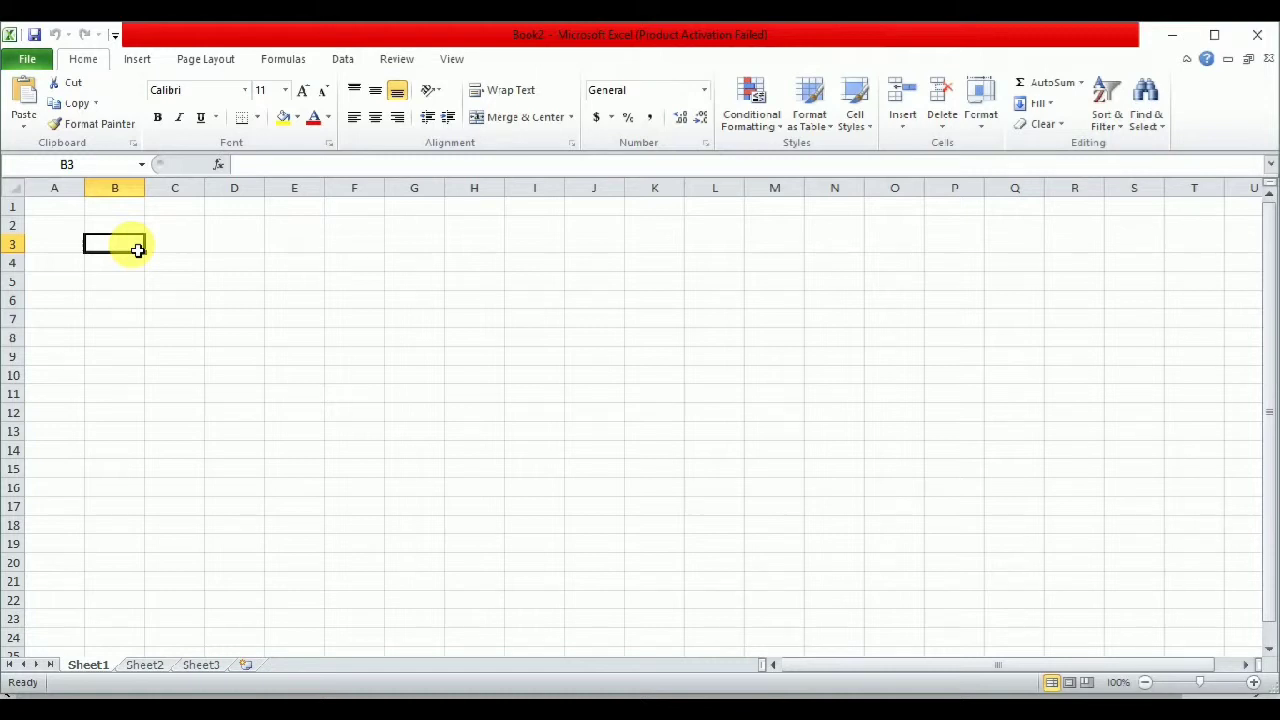
pyautogui.write('ID')
pyautogui.press('Tab')
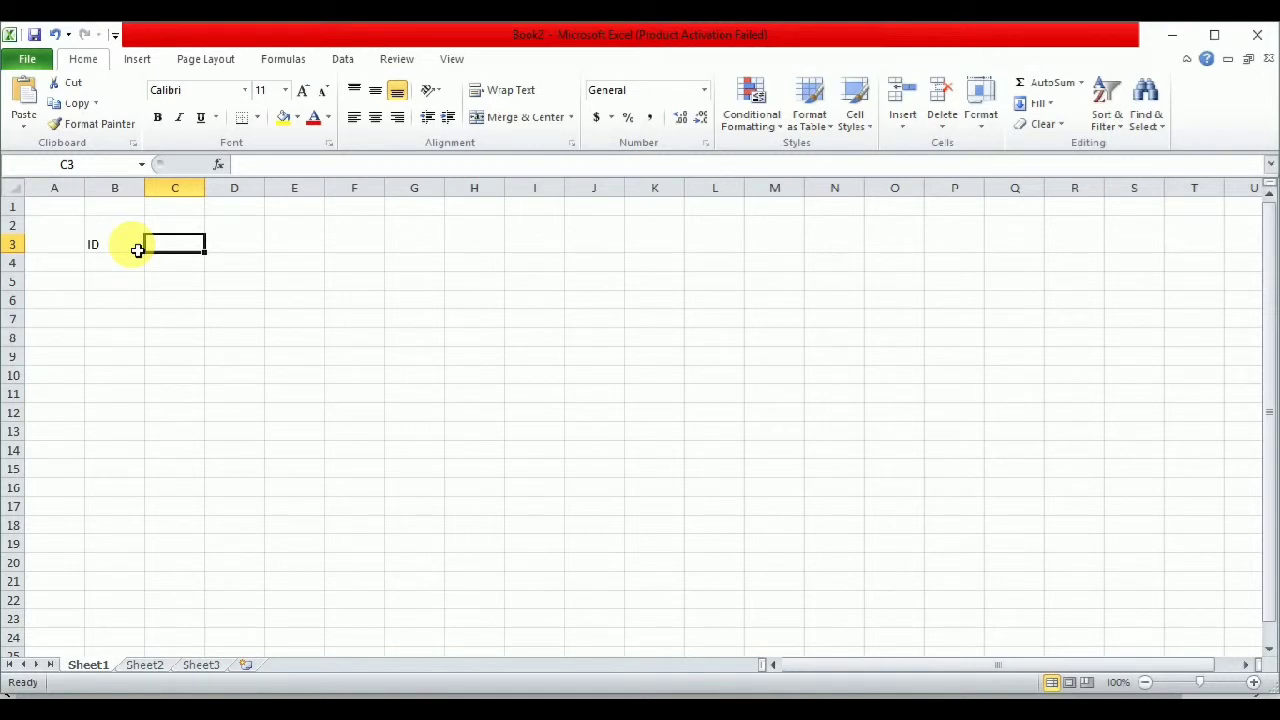
pyautogui.write('NAME')
pyautogui.press('Tab')
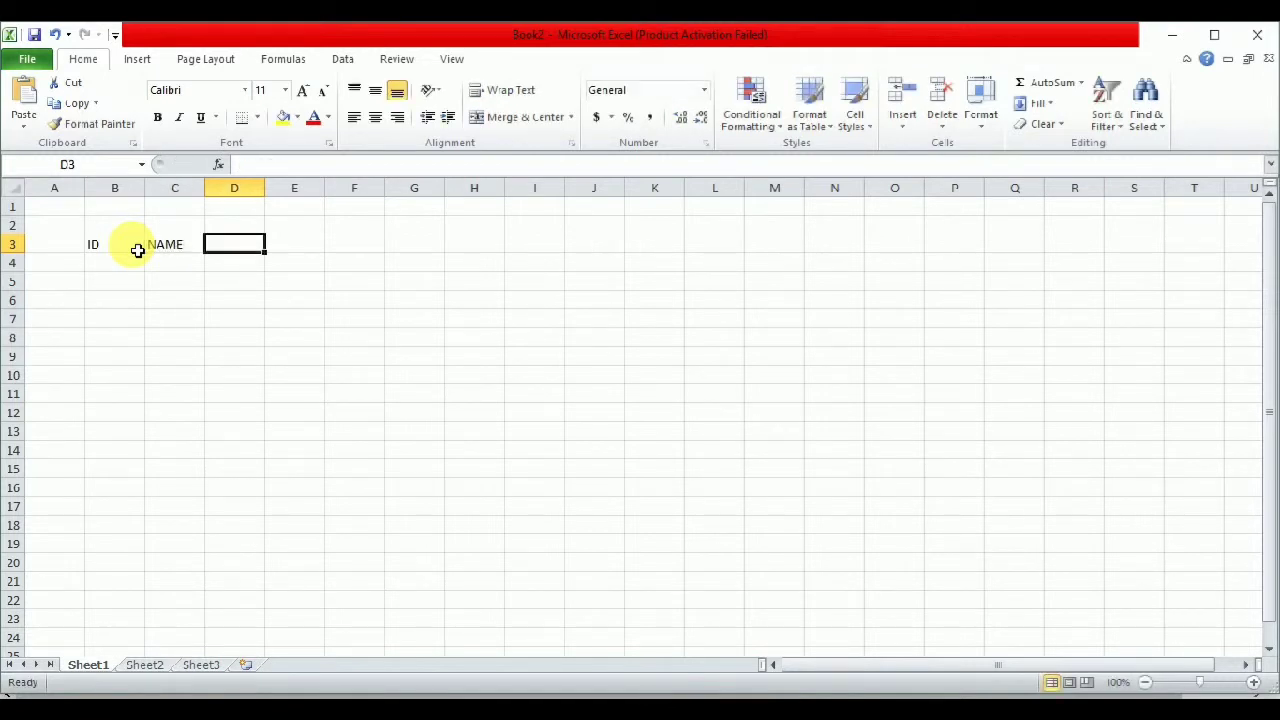
pyautogui.write('AGE')
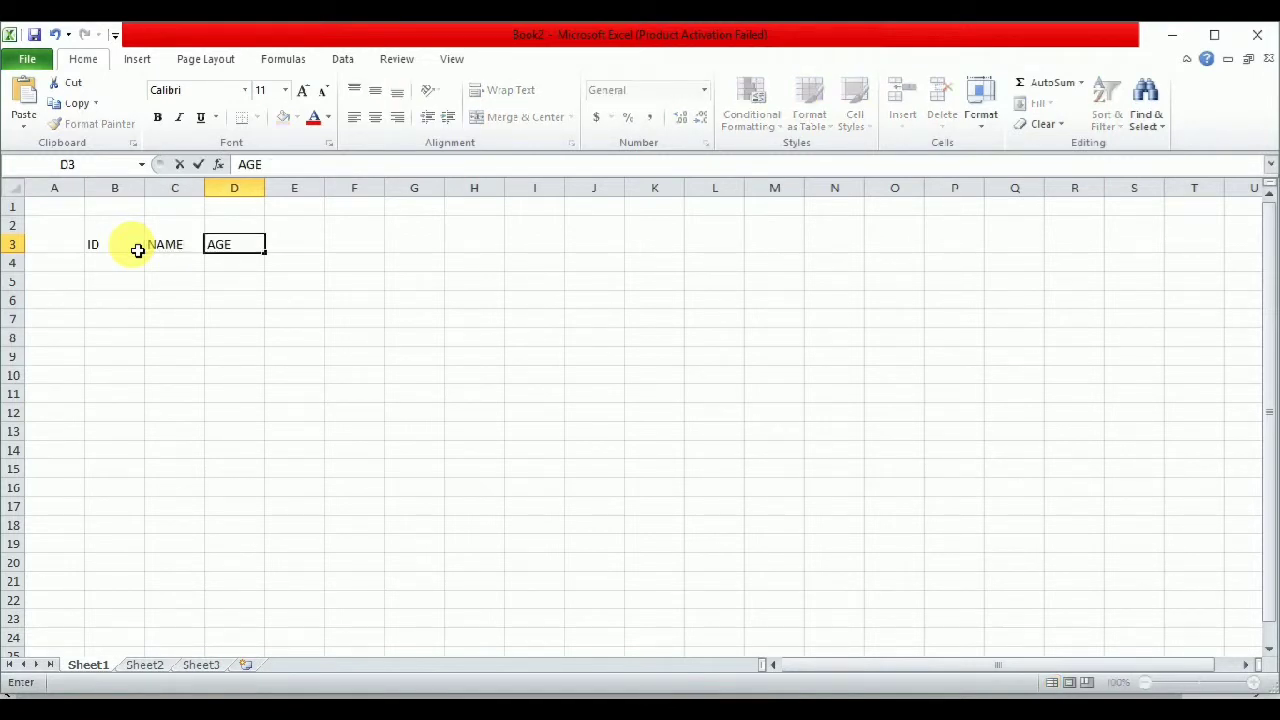
pyautogui.press('Tab')
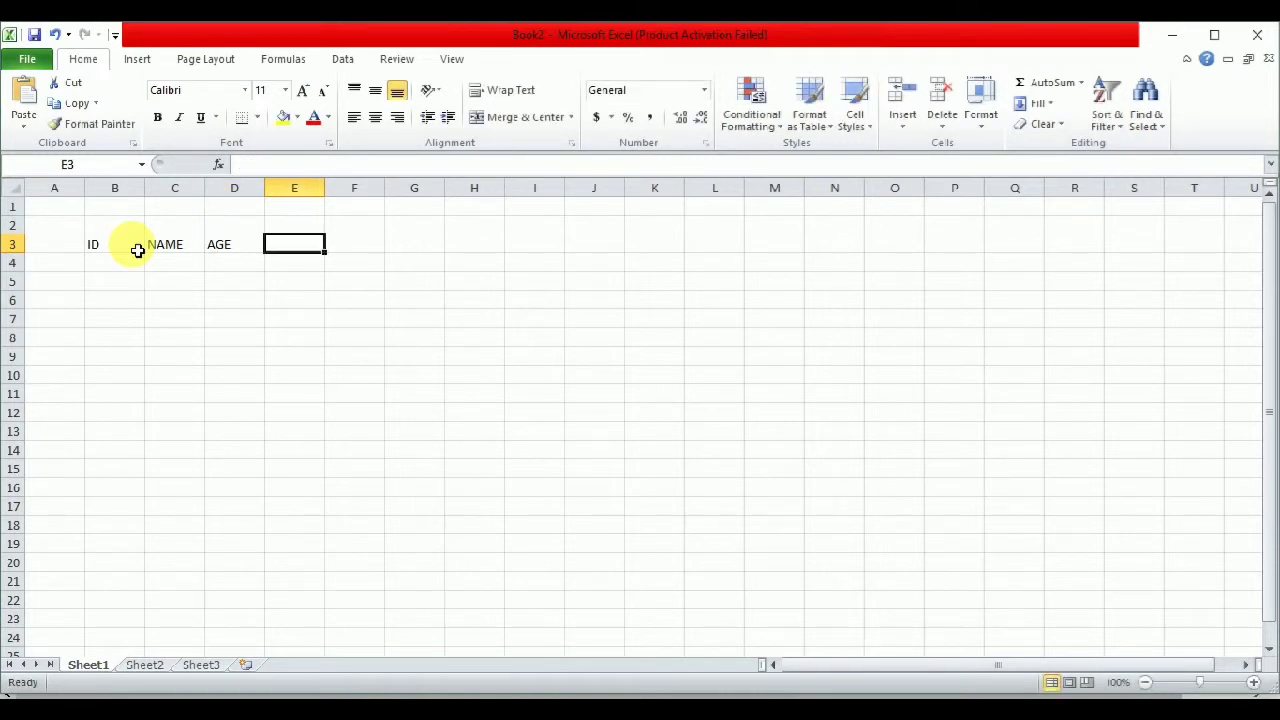
pyautogui.write('FEES')
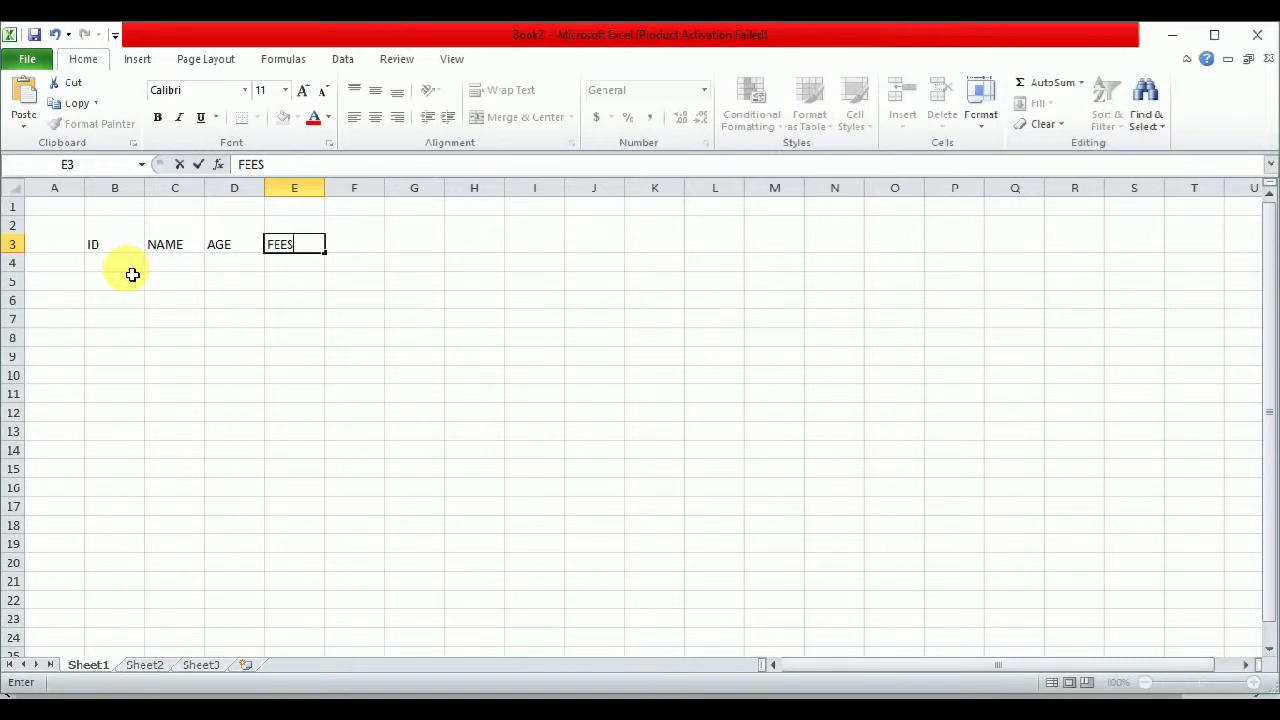
# - Fill the ID column with the numbers 1 through 9 in cells B4 to B12
pyautogui.click(131, 270)
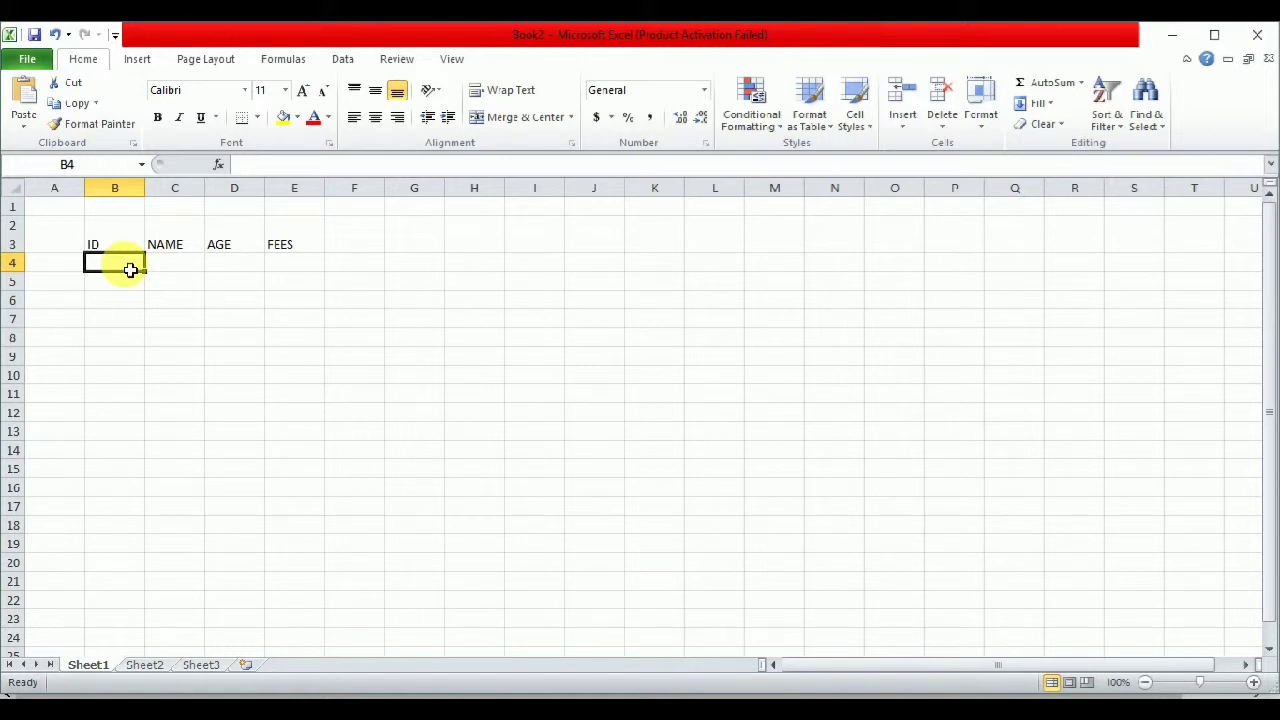
pyautogui.write('1')
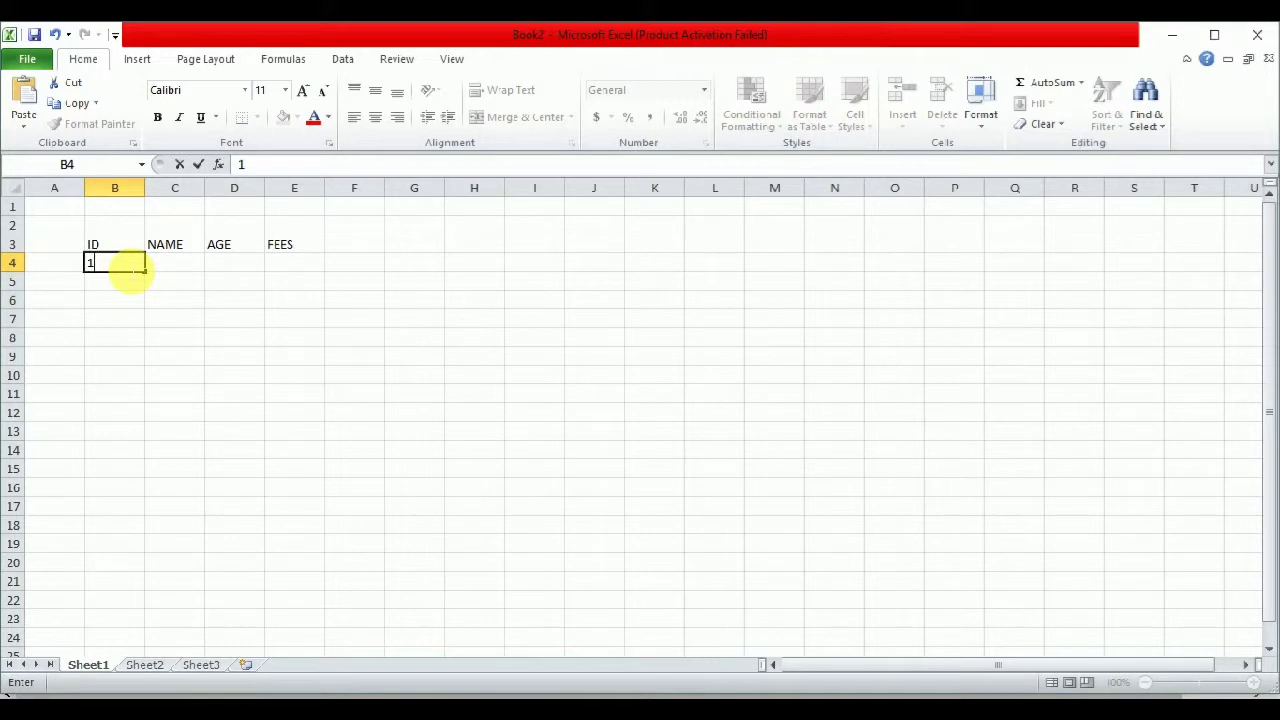
pyautogui.press('Return')
pyautogui.write('2')
pyautogui.press('Return')
pyautogui.write('3')
pyautogui.press('Return')
pyautogui.write('4')
pyautogui.press('Return')
pyautogui.write('5')
pyautogui.press('Return')
pyautogui.write('6')
pyautogui.press('Return')
pyautogui.write('7')
pyautogui.press('Return')
pyautogui.write('8')
pyautogui.press('Return')
pyautogui.write('9')
pyautogui.press('Return')
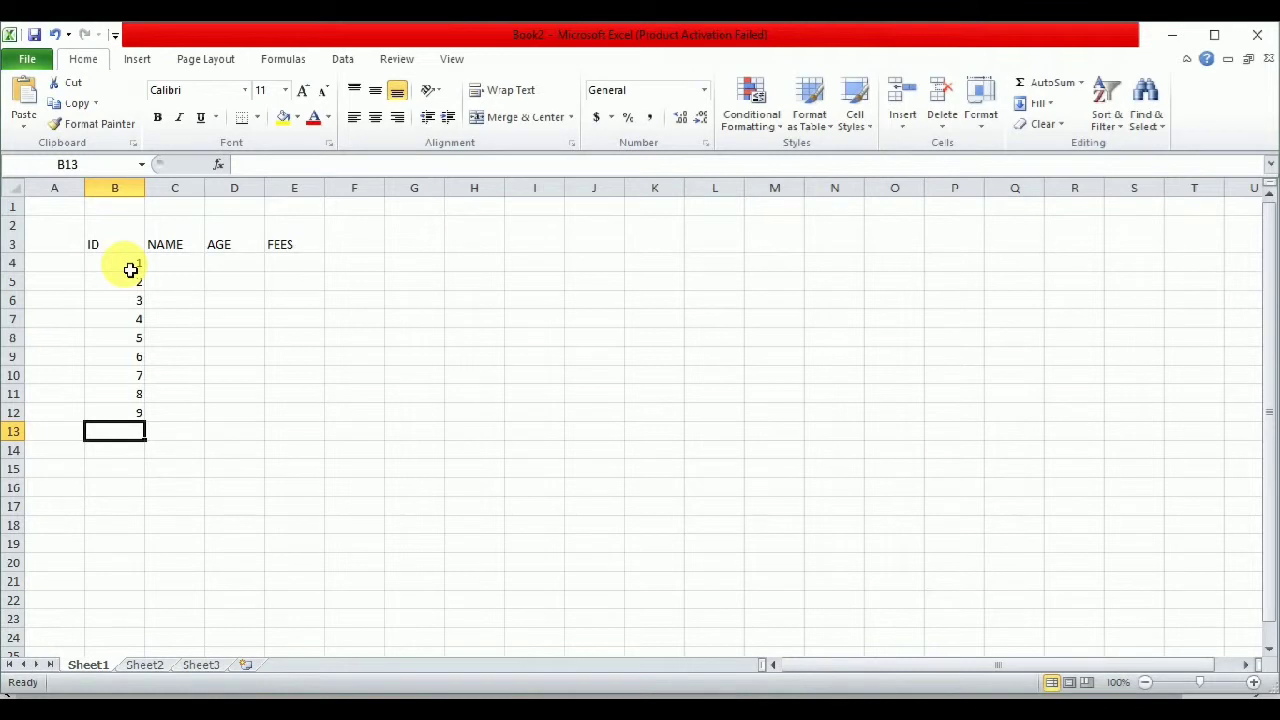
# - Fill the NAME column with a first name for each of the nine IDs in cells C4 to C12
pyautogui.click(186, 273)
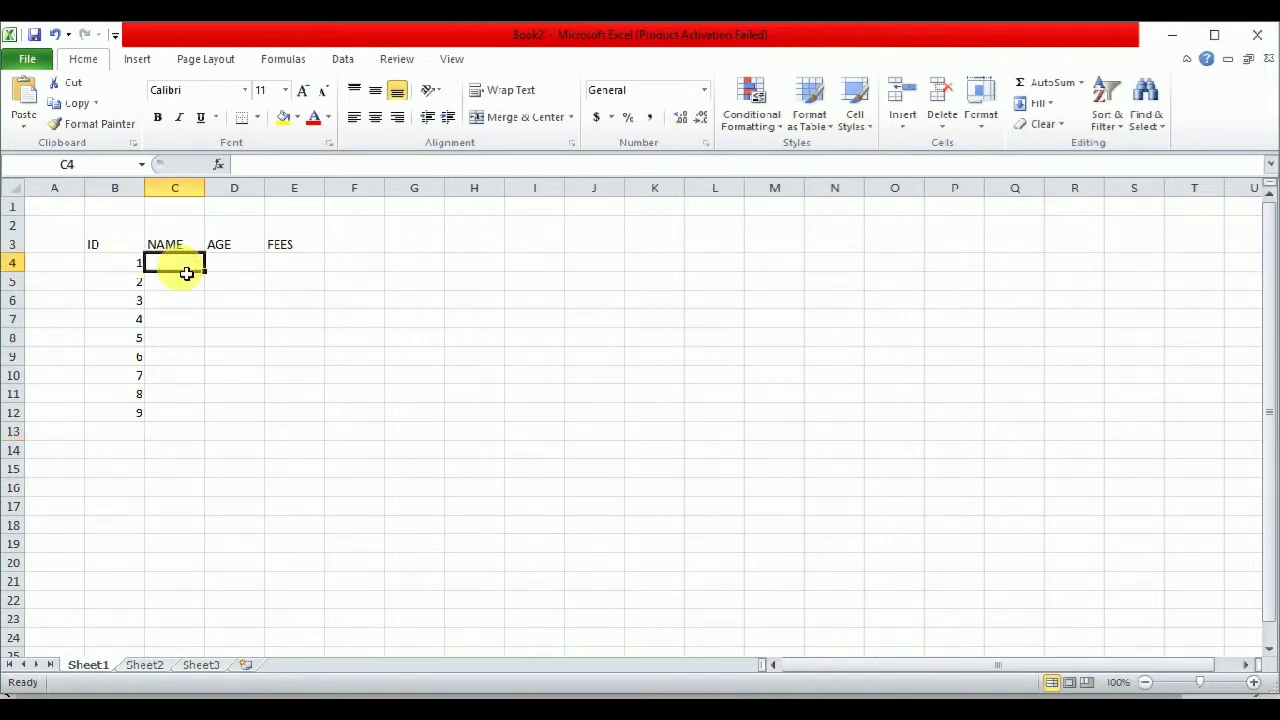
pyautogui.write('AMA')
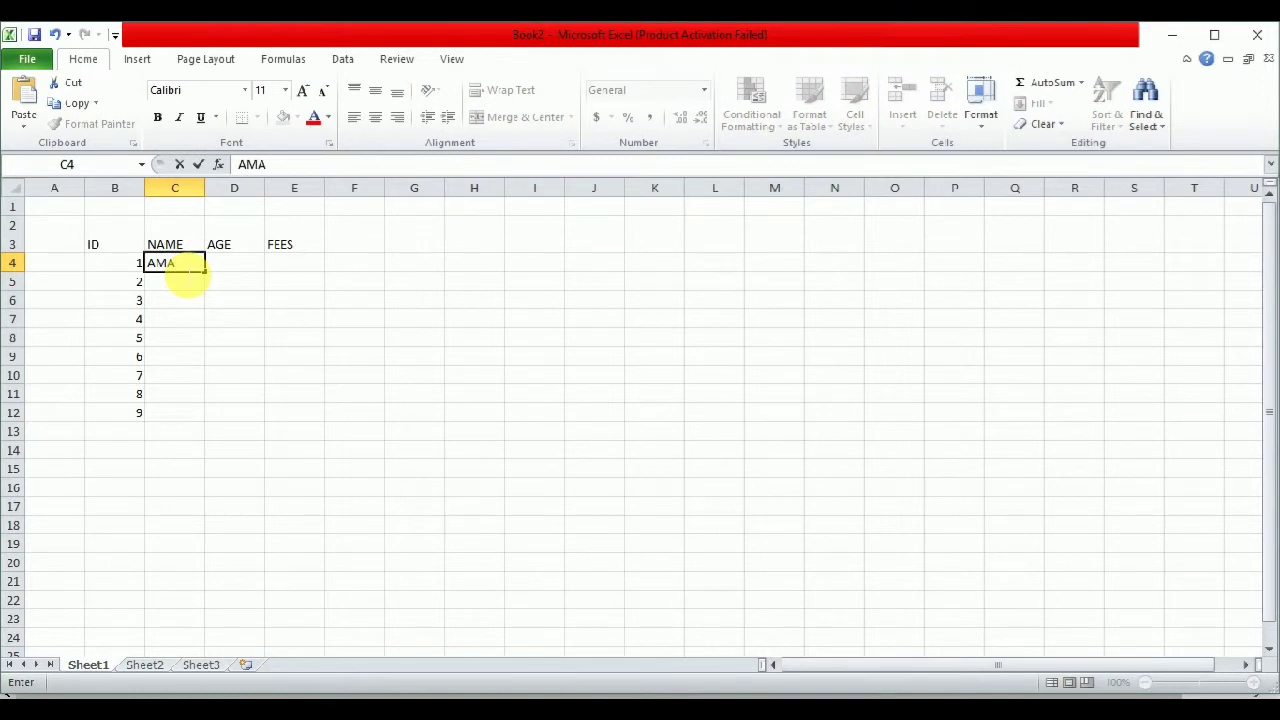
pyautogui.press('Return')
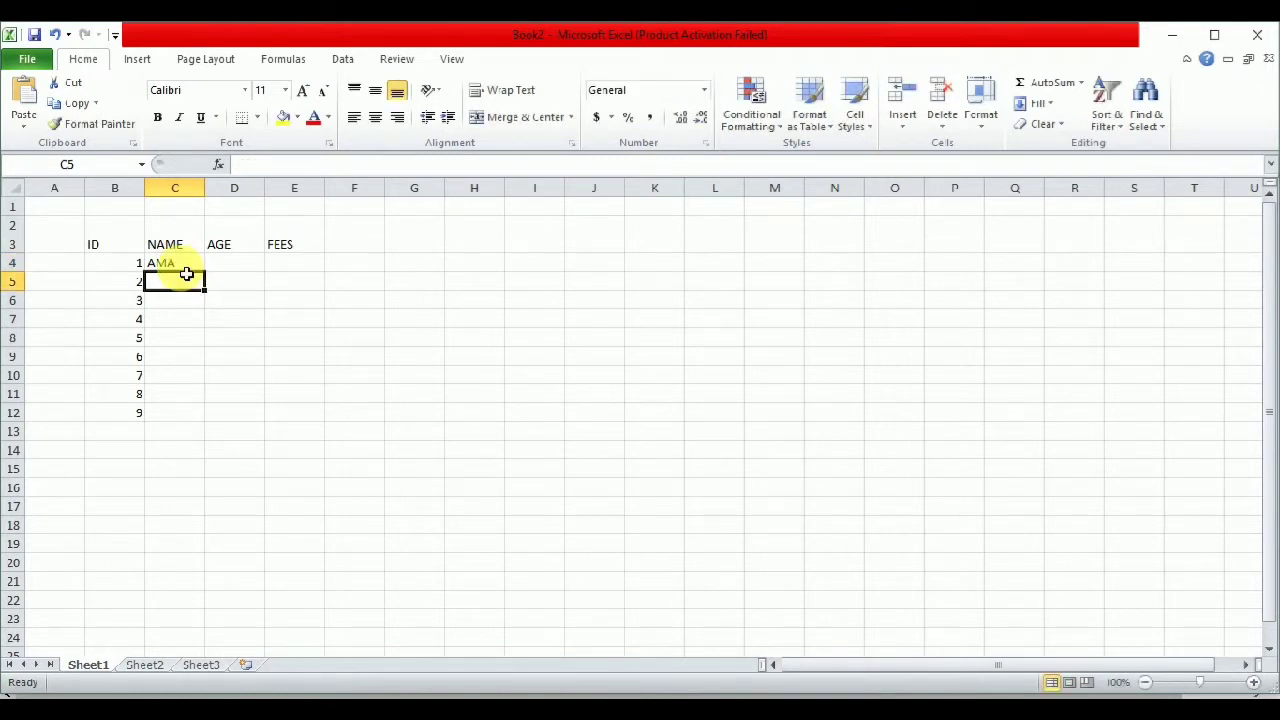
pyautogui.write('AKUA')
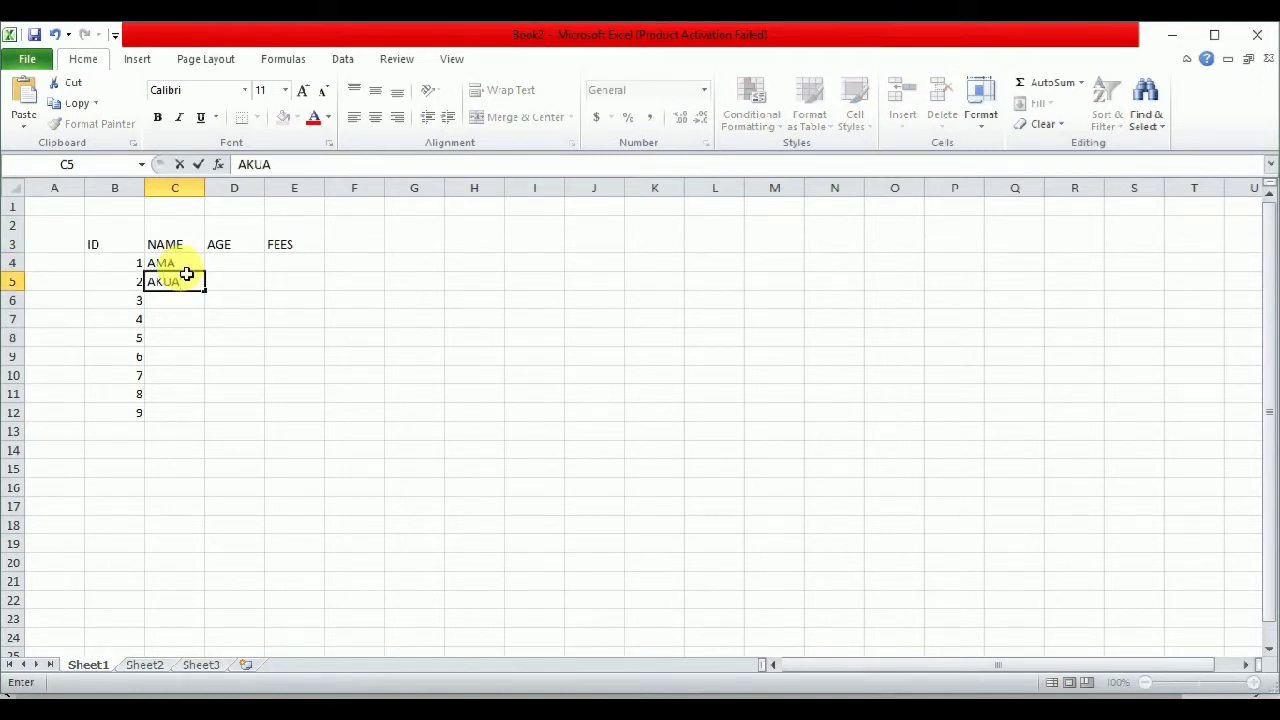
pyautogui.press('Return')
pyautogui.write('MAN')
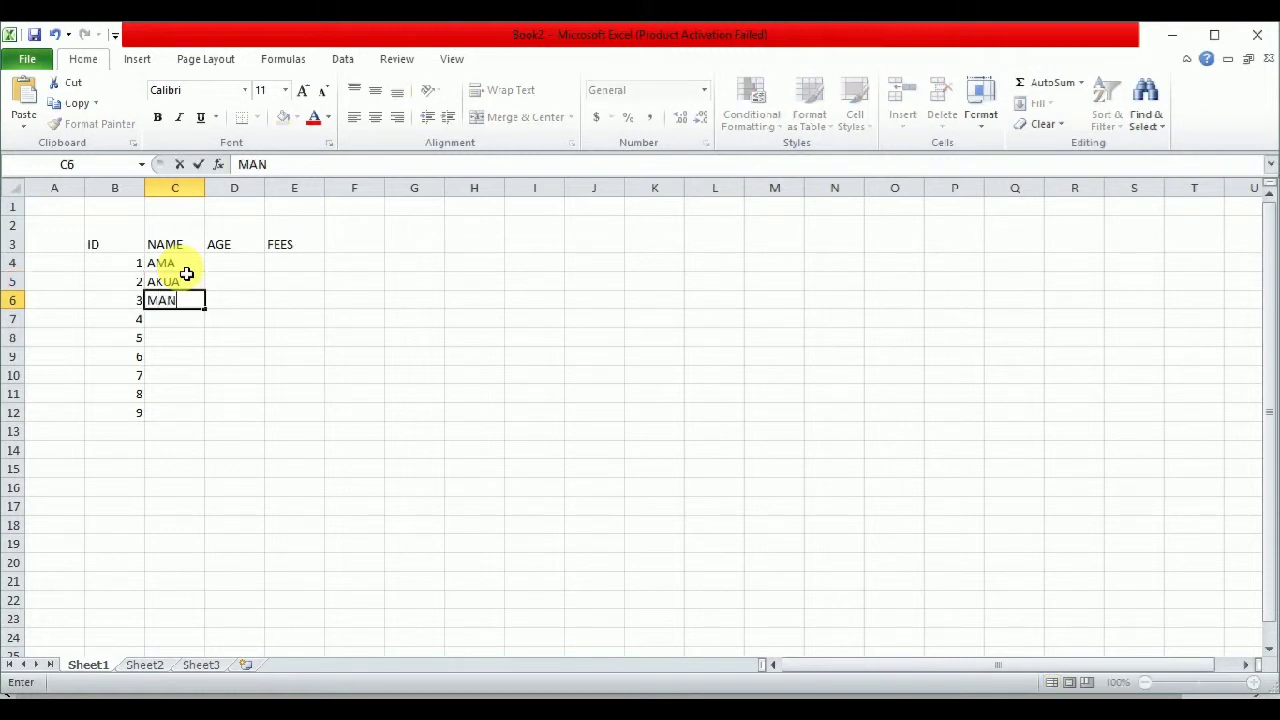
pyautogui.write('SA')
pyautogui.press('Return')
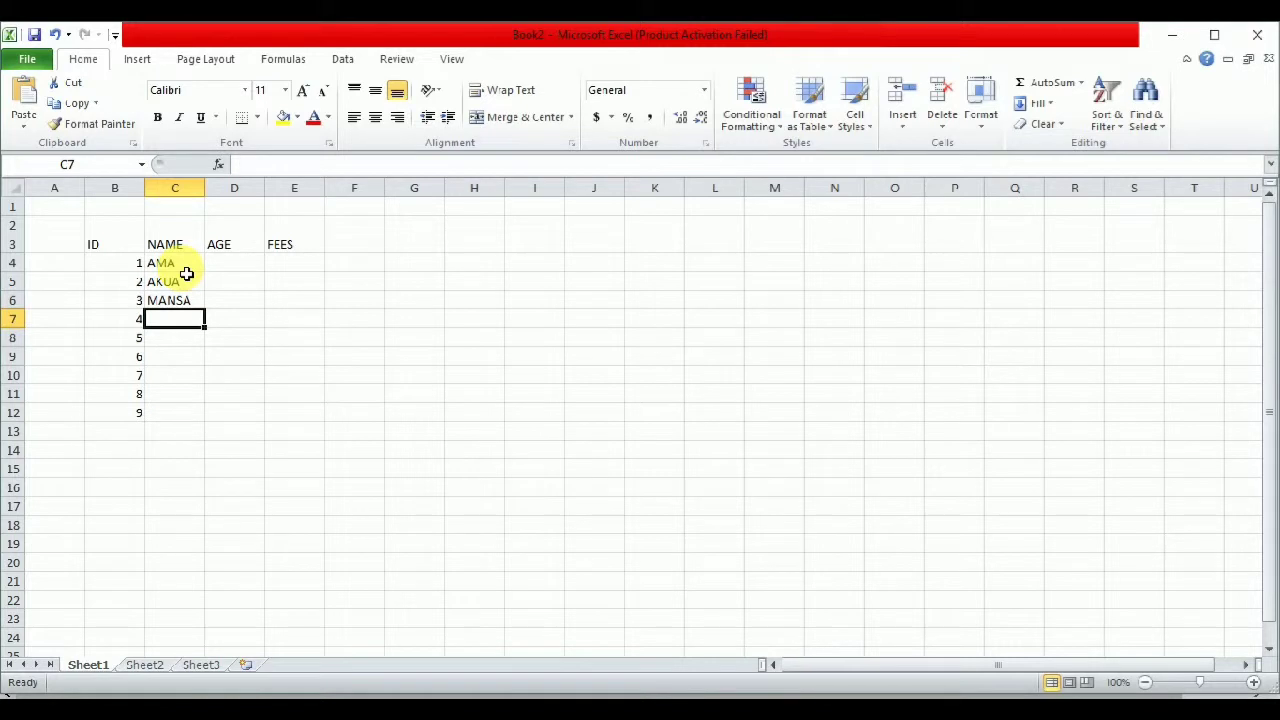
pyautogui.write('JAMES')
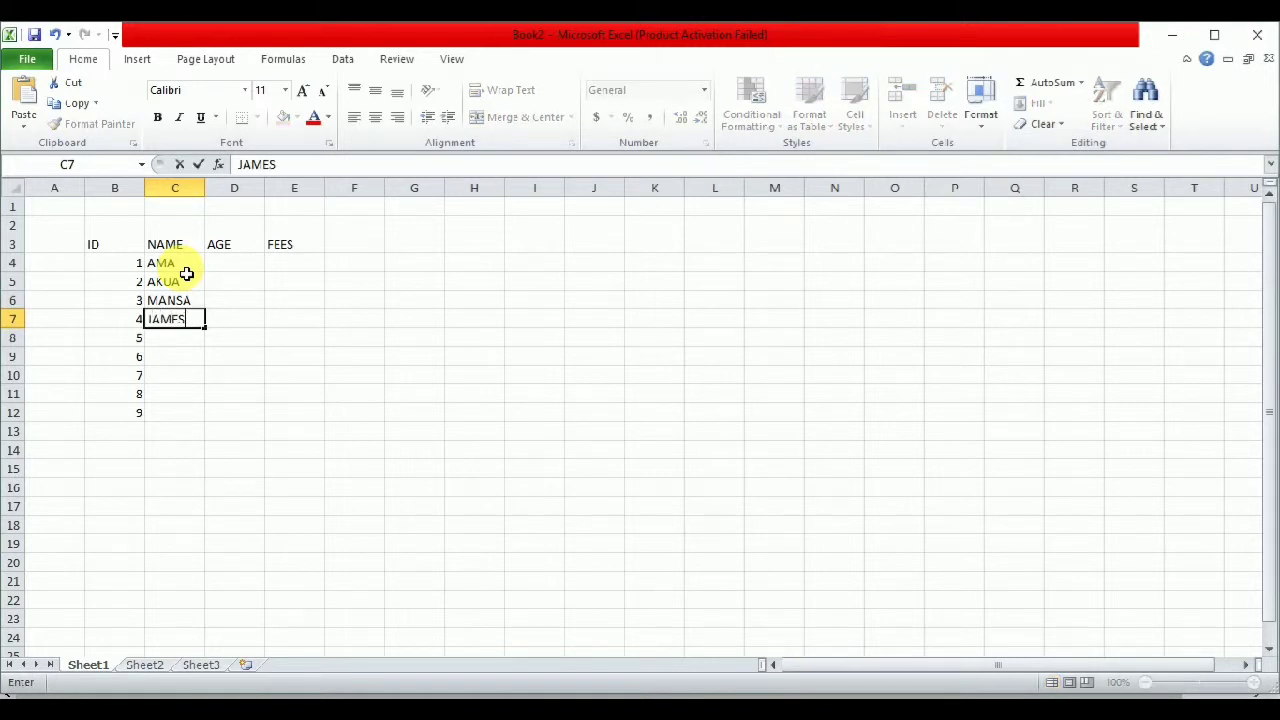
pyautogui.press('Return')
pyautogui.write('JOHN')
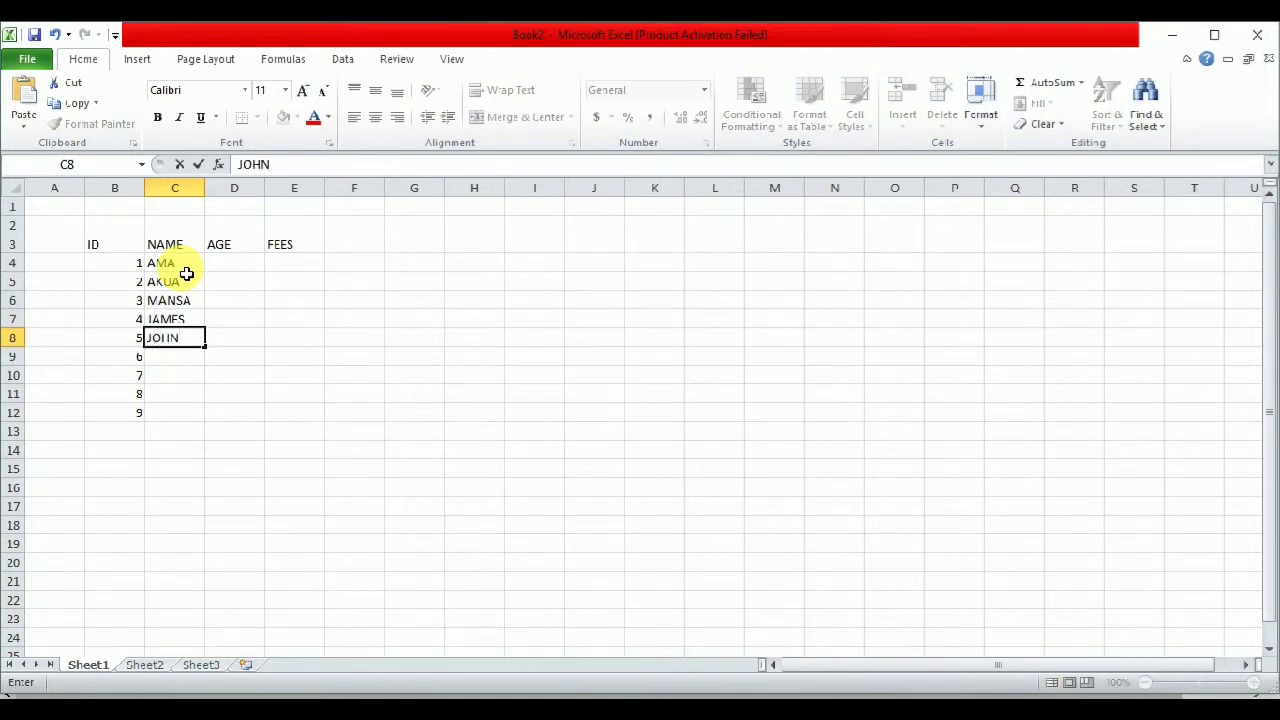
pyautogui.press('Return')
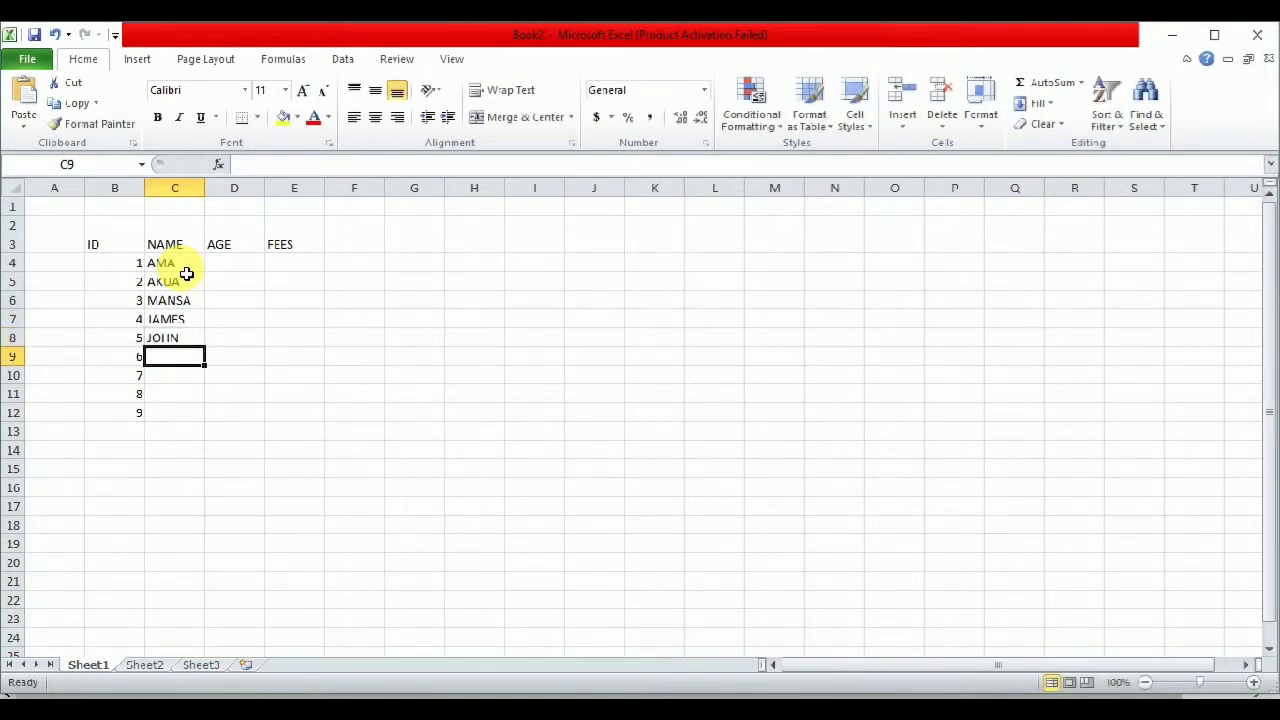
pyautogui.write('JULIET')
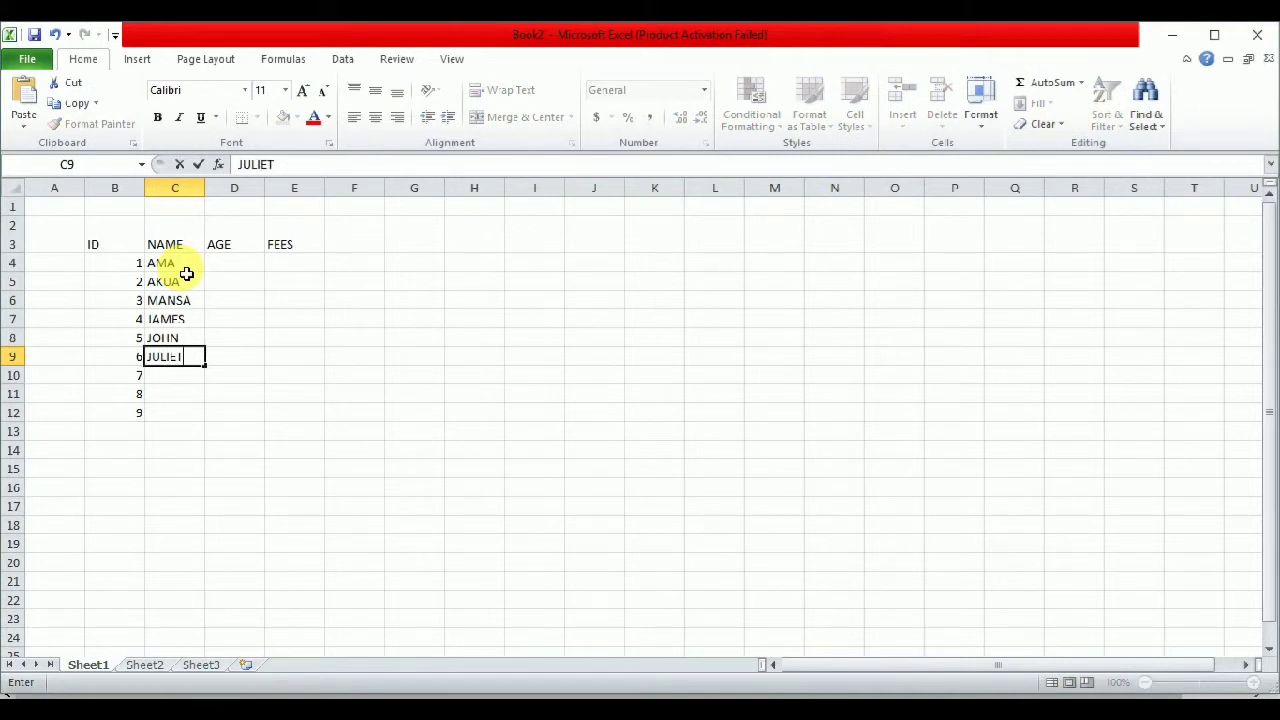
pyautogui.press('Return')
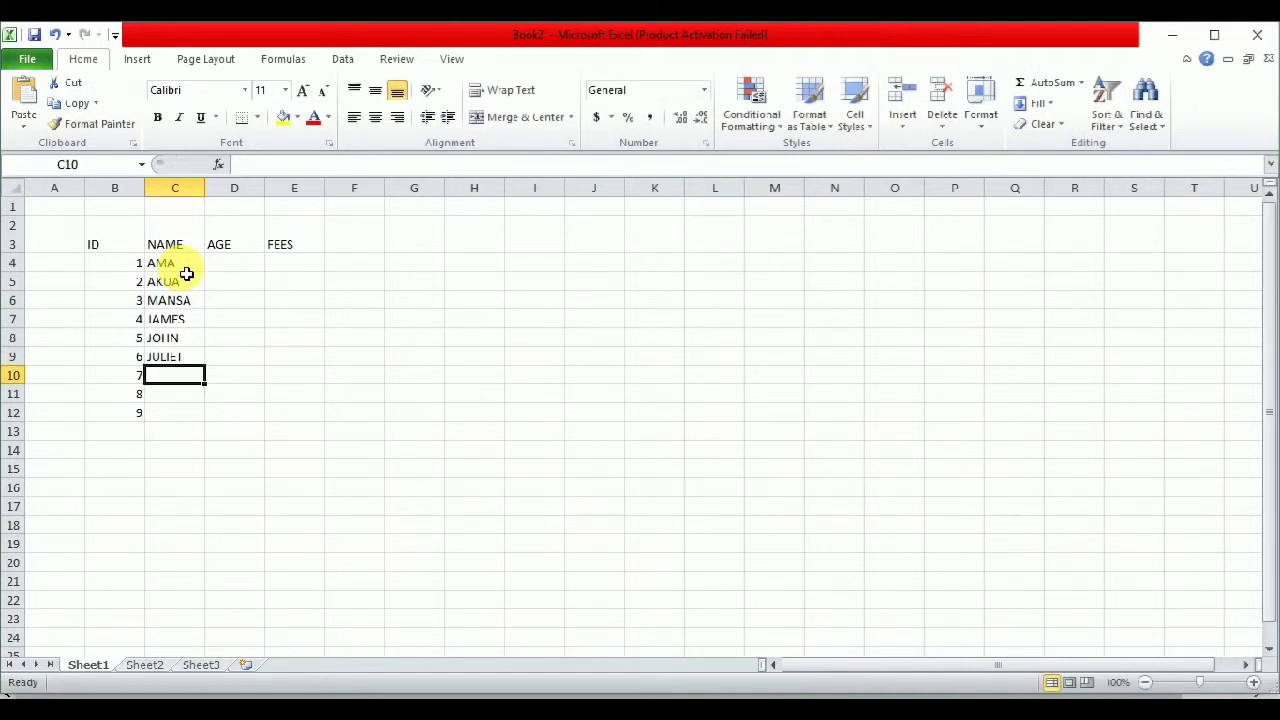
pyautogui.write('HOPE')
pyautogui.press('Return')
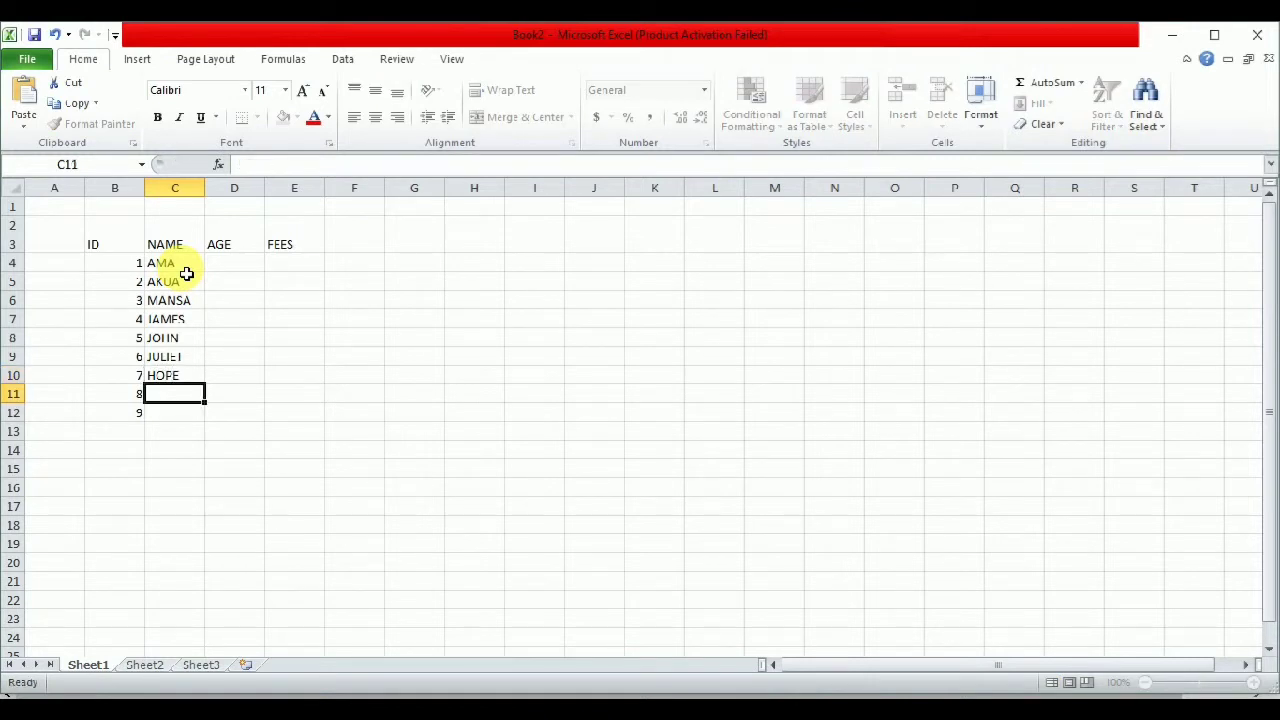
pyautogui.write('CGE')
pyautogui.press('Return')
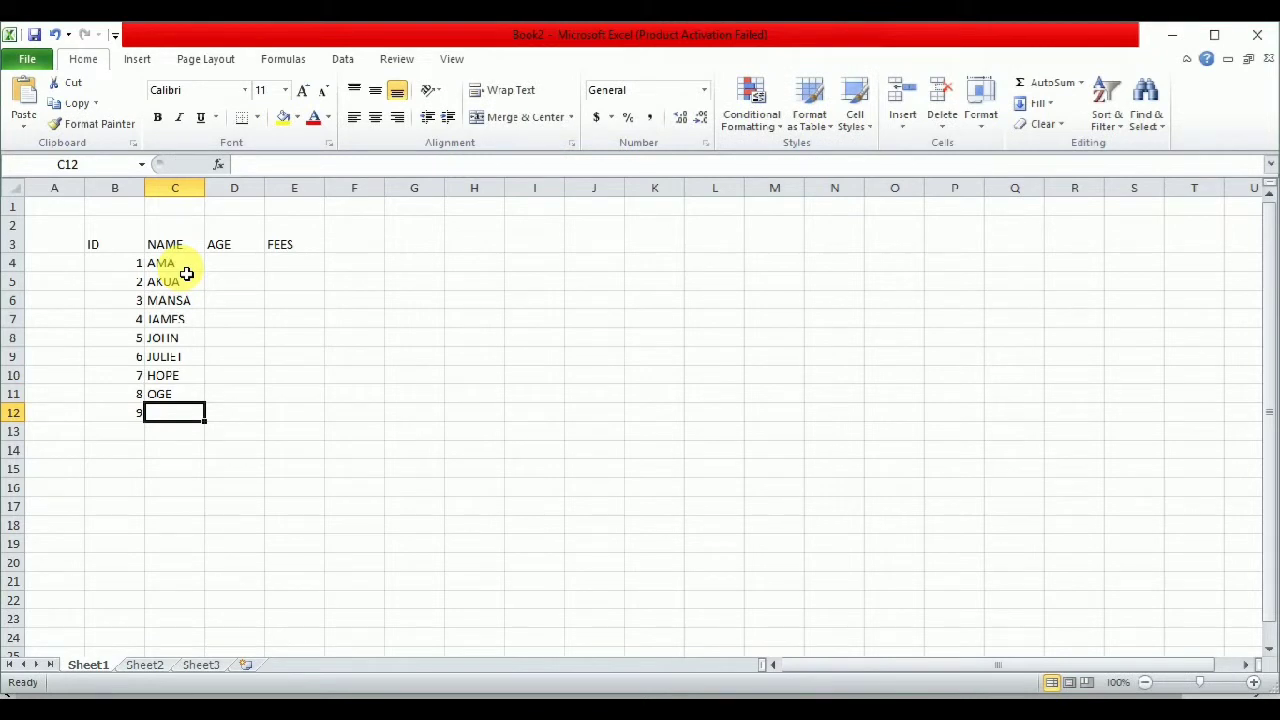
pyautogui.write('LO')
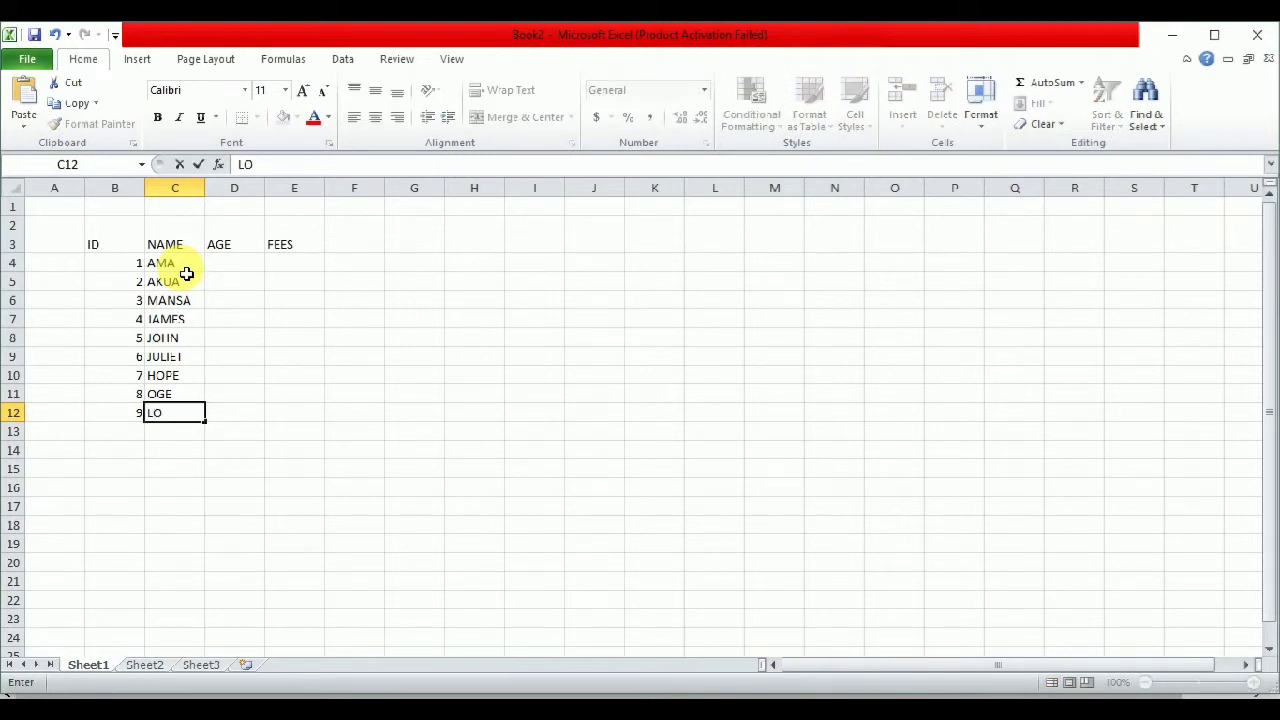
pyautogui.write('IS')
pyautogui.press('Tab')
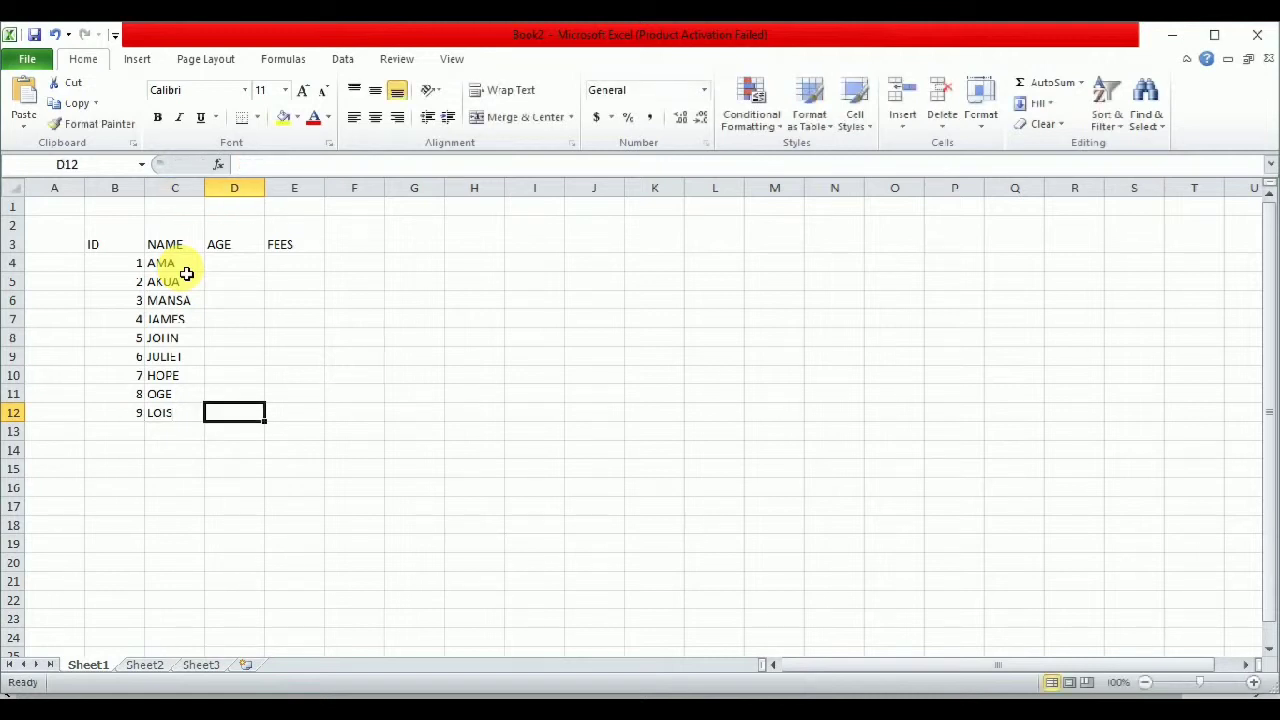
# - Fill the AGE column in cells D4 to D12 with 23, 25, 21, 22, 26, 29, 24, 22 and 21
pyautogui.click(253, 268)
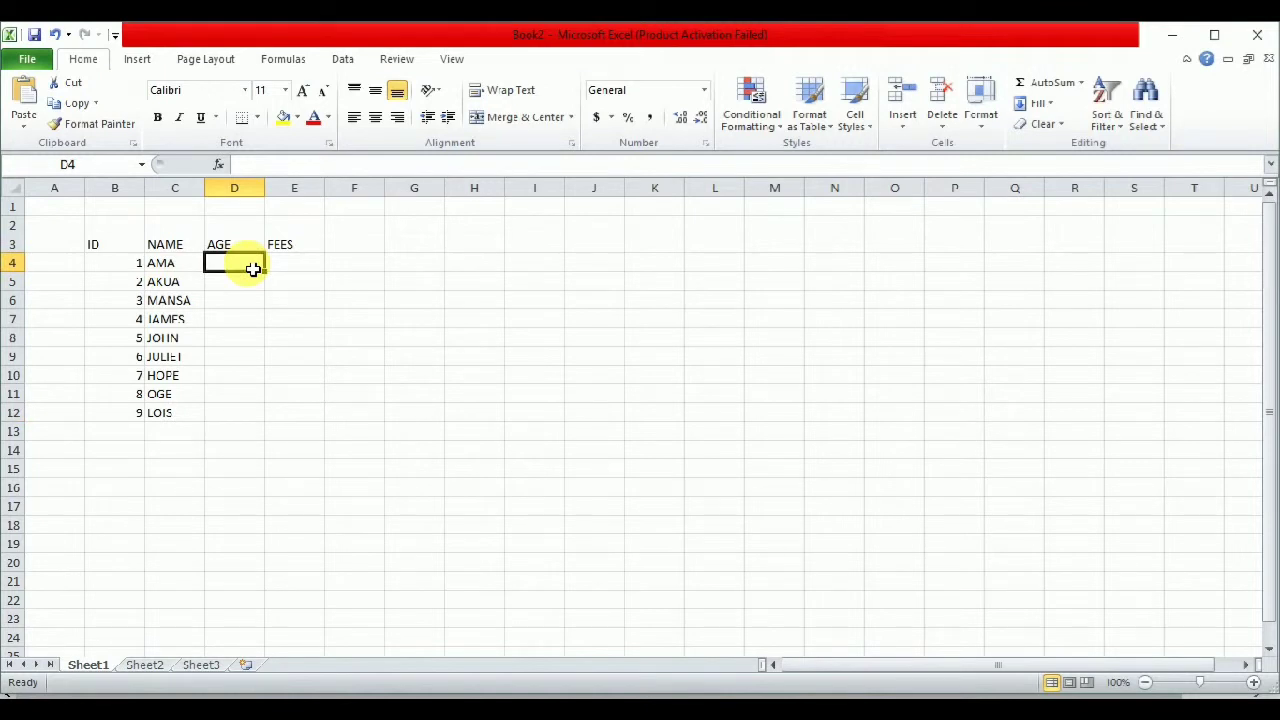
pyautogui.press('Return')
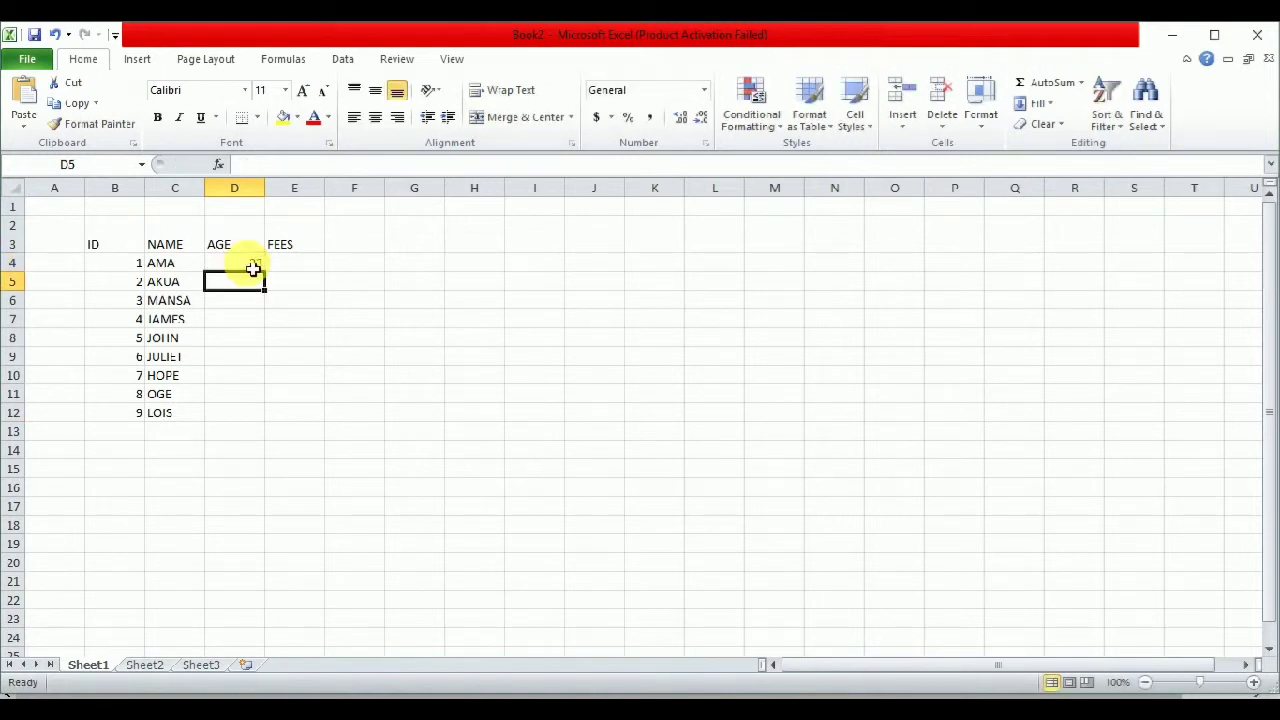
pyautogui.write('25')
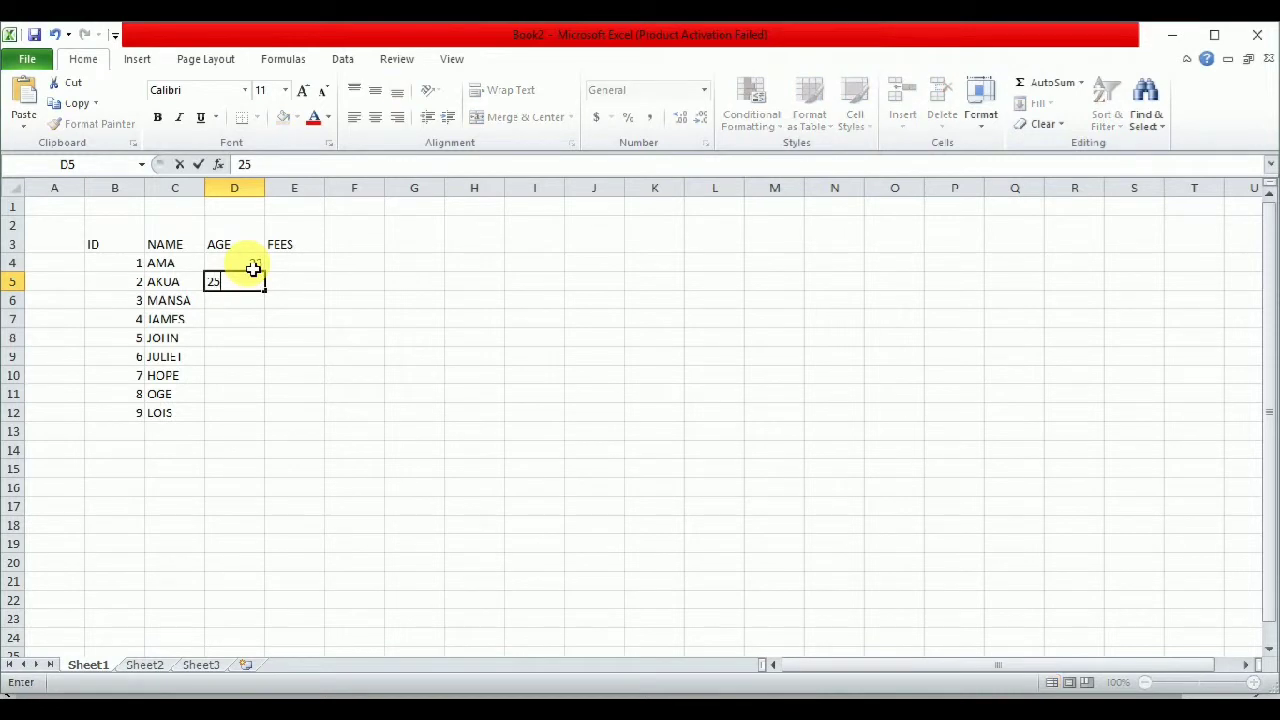
pyautogui.press('Return')
pyautogui.write('21')
pyautogui.press('Return')
pyautogui.write('22')
pyautogui.press('Return')
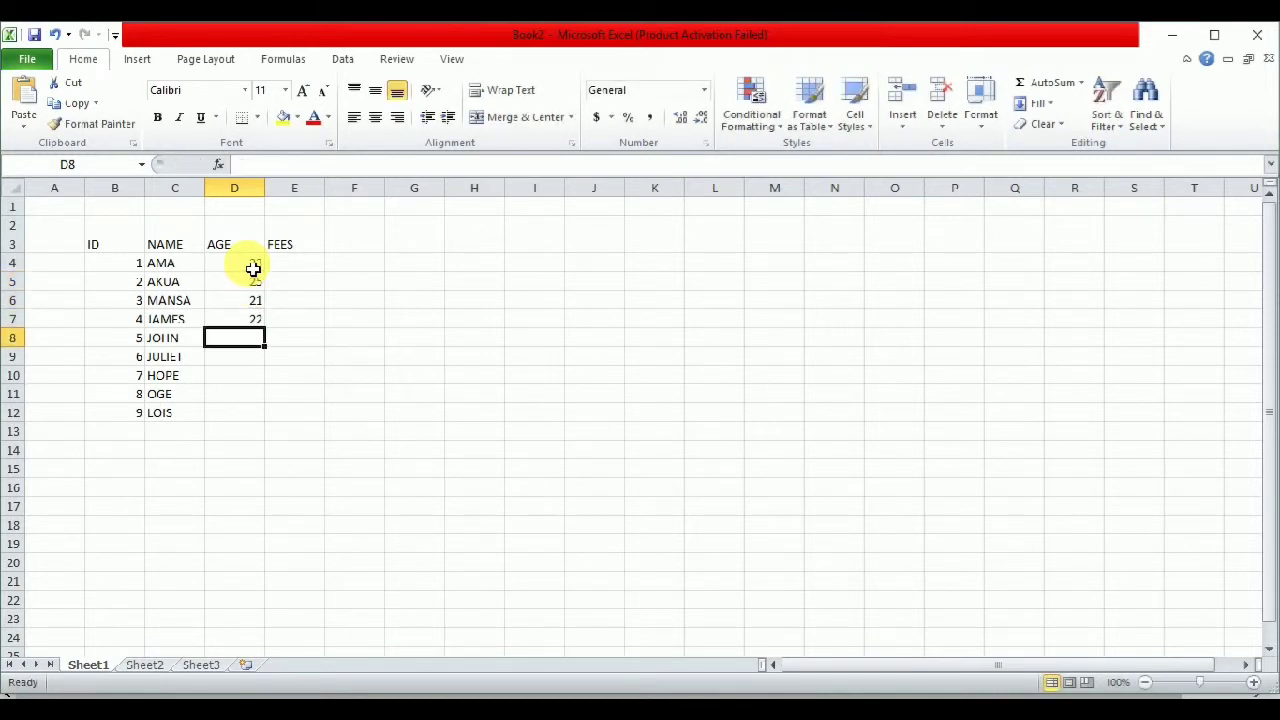
pyautogui.write('26')
pyautogui.press('Return')
pyautogui.write('25')
pyautogui.press('Return')
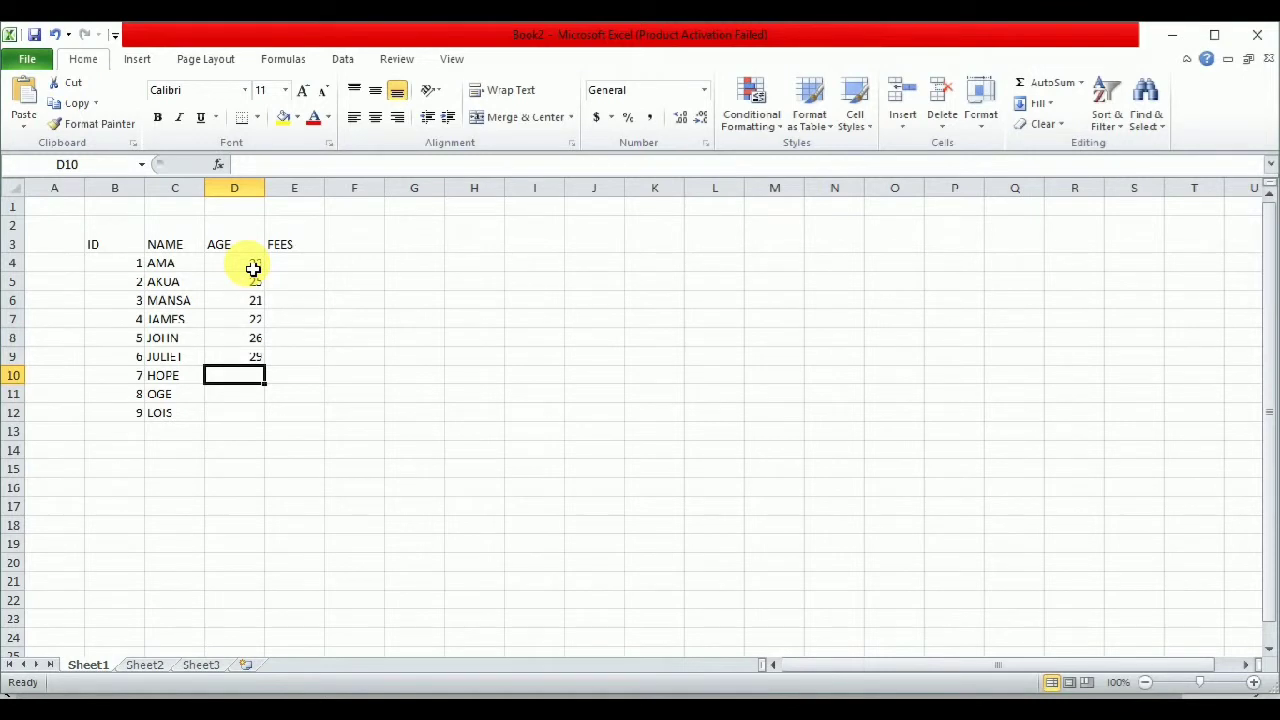
pyautogui.write('24')
pyautogui.press('Return')
pyautogui.write('22')
pyautogui.press('Return')
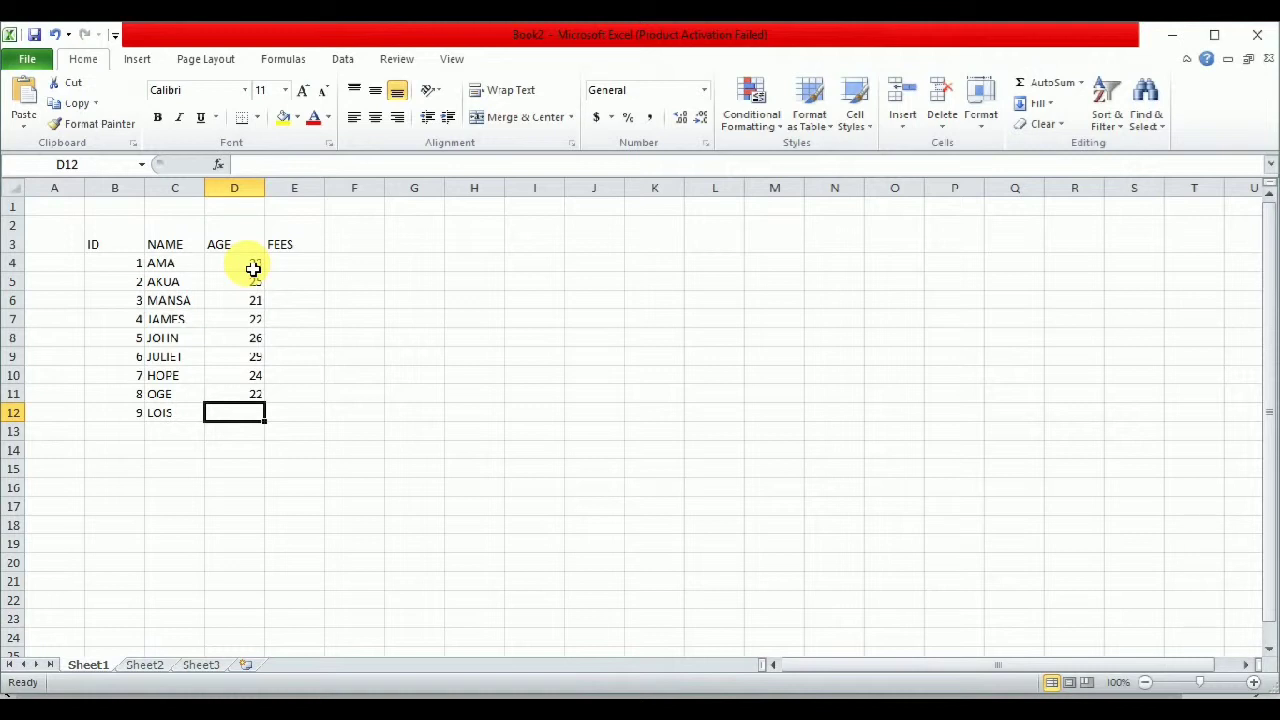
pyautogui.write('21')
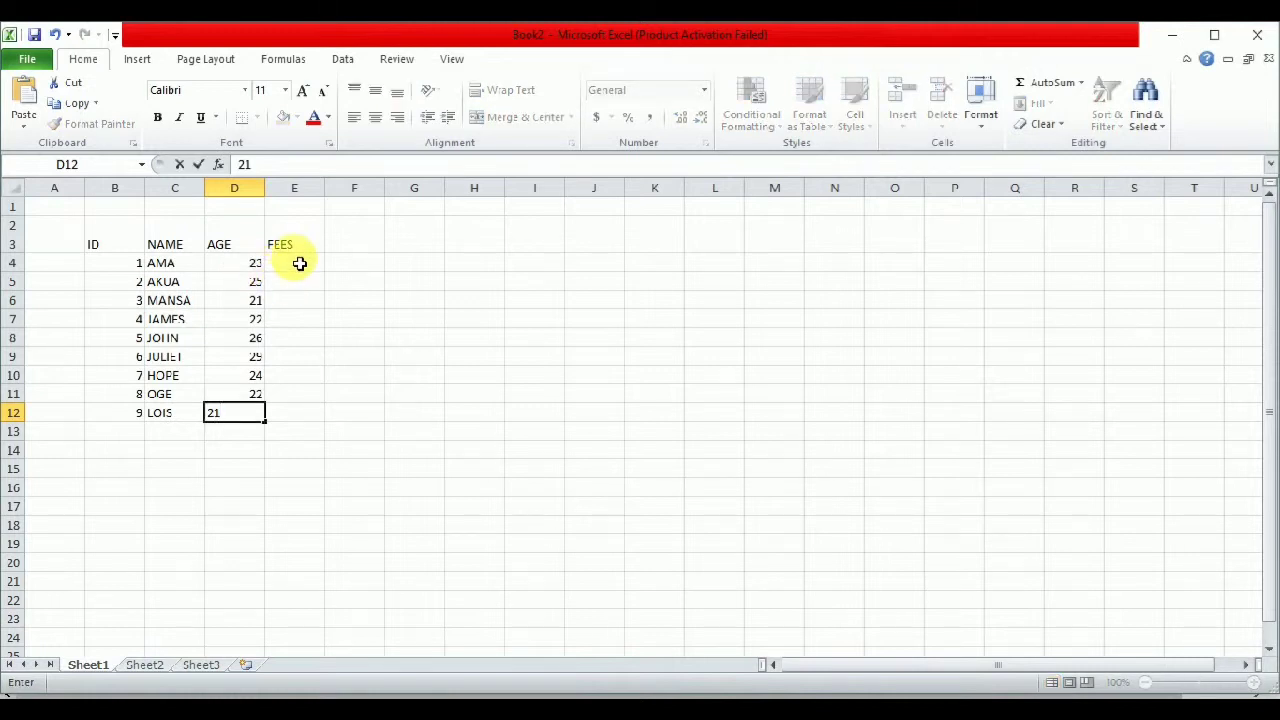
# - Fill the FEES column in cells E4 to E12 with 900, 600, 700, 400, 500, 300, 600, 1000 and 400
pyautogui.click(297, 262)
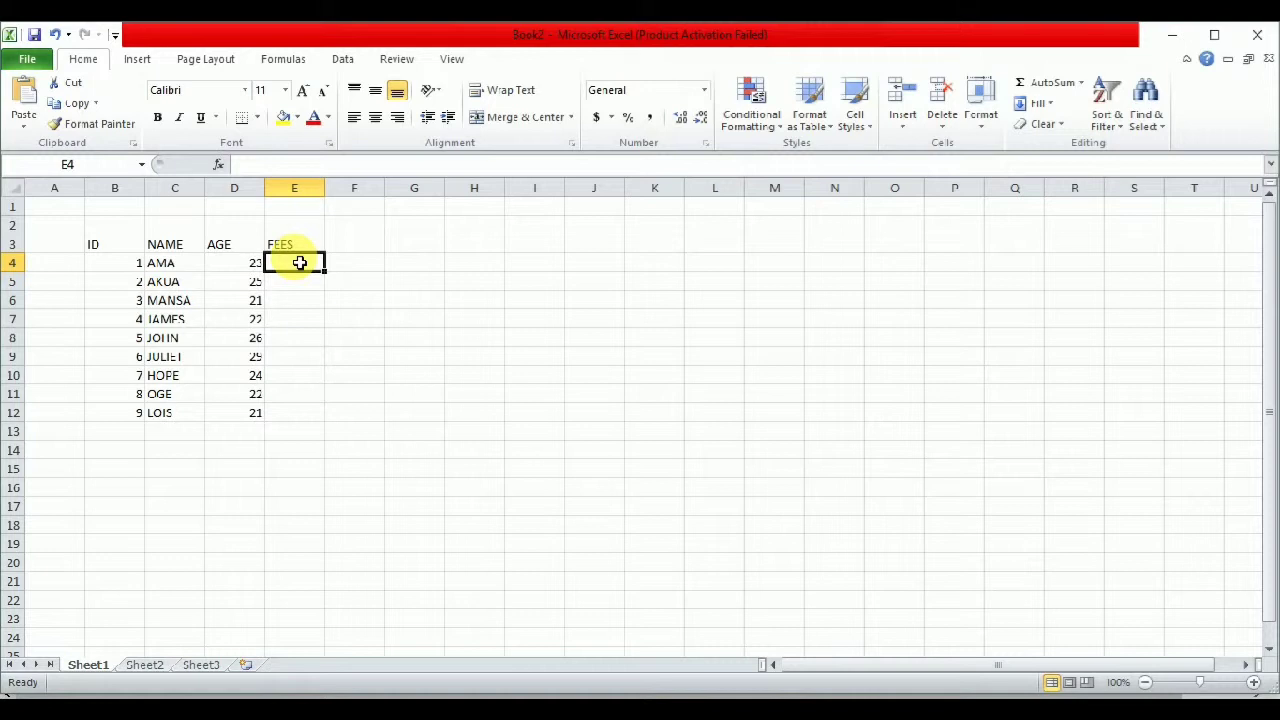
pyautogui.write('900')
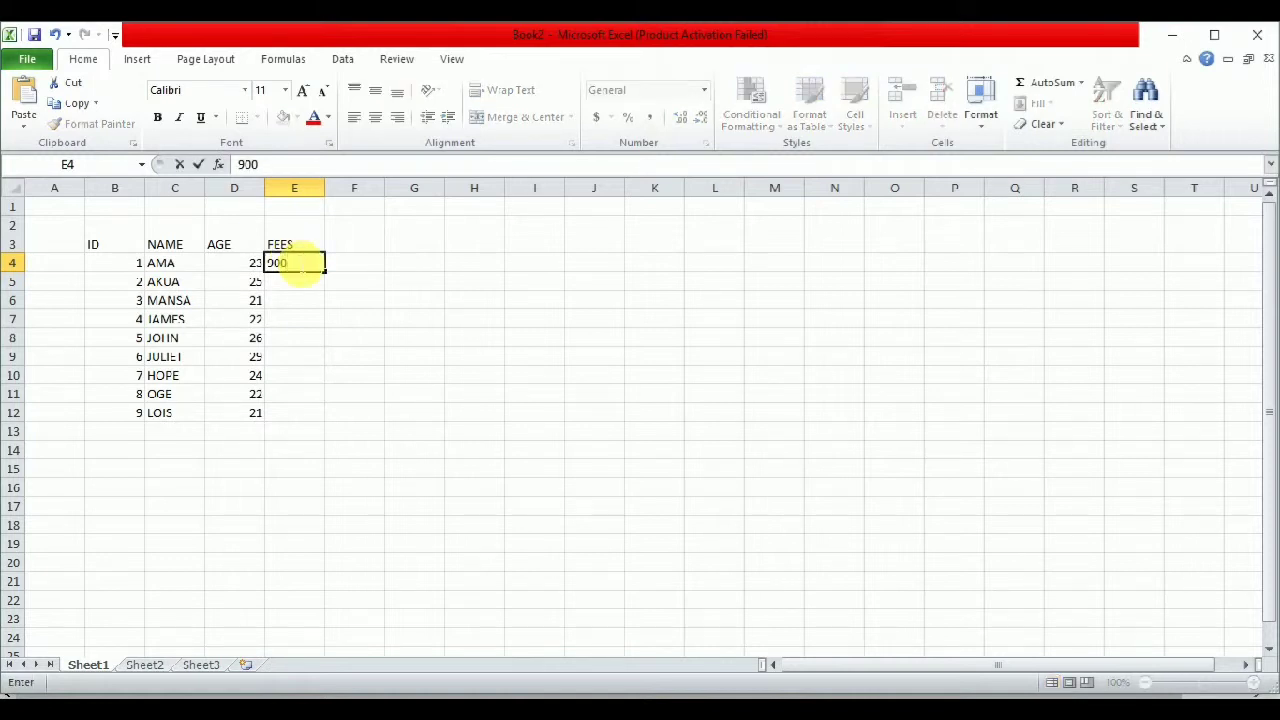
pyautogui.press('Return')
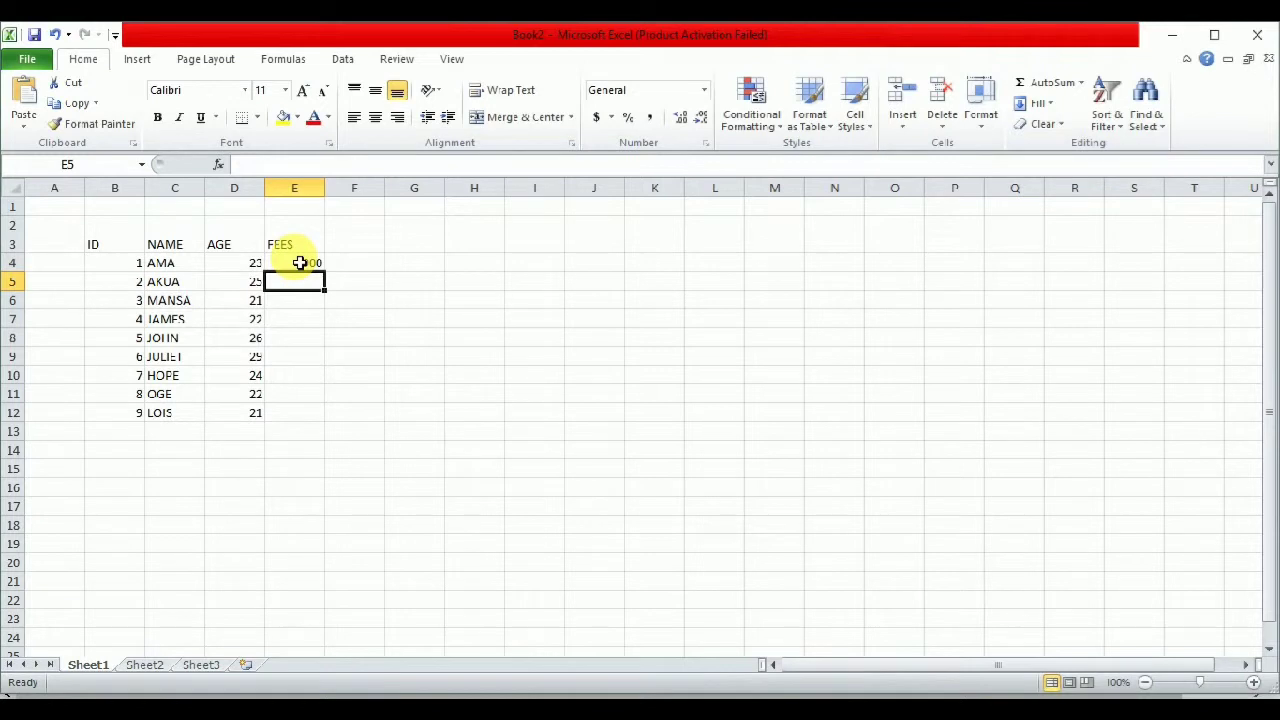
pyautogui.write('6')
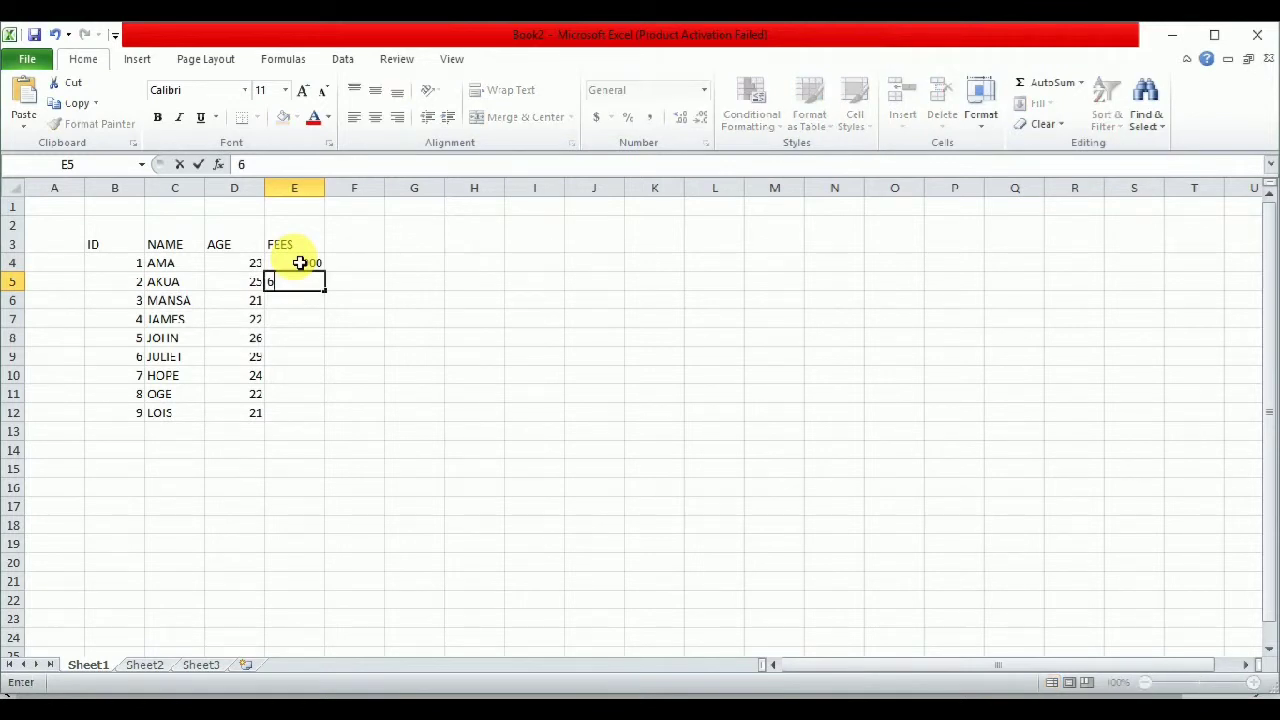
pyautogui.write('000')
pyautogui.press('BackSpace')
pyautogui.press('Return')
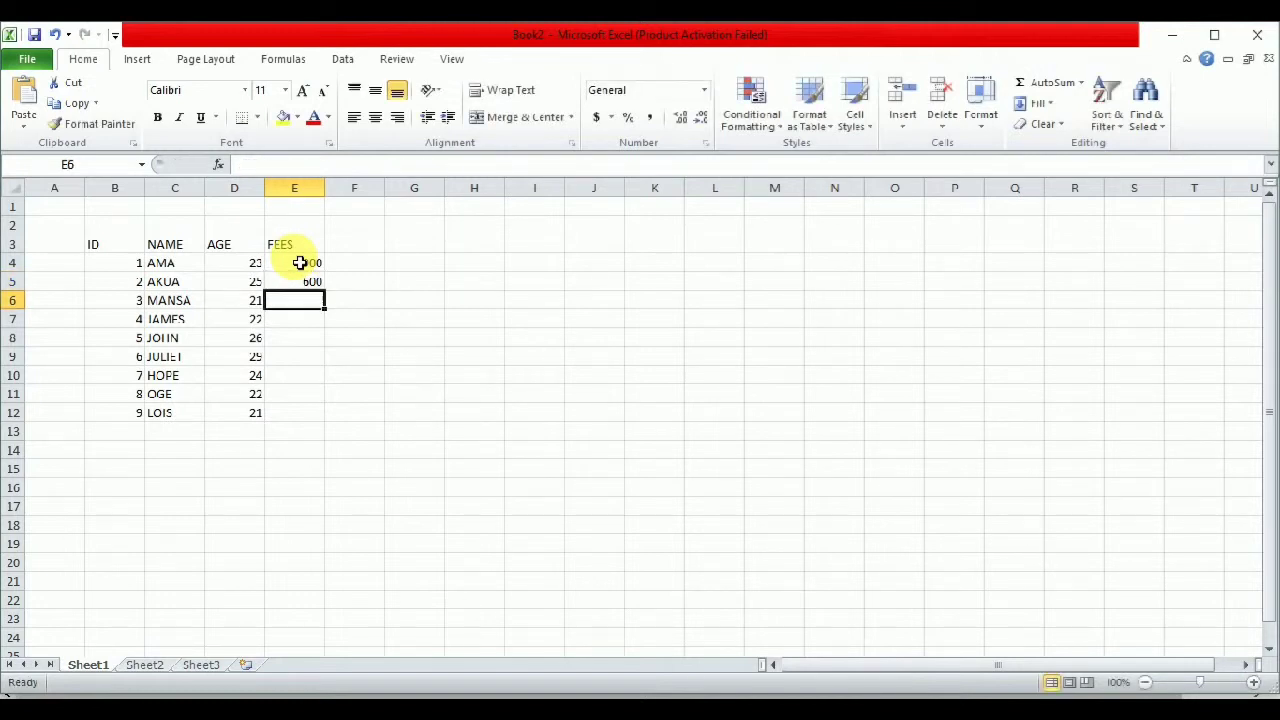
pyautogui.write('700')
pyautogui.press('Return')
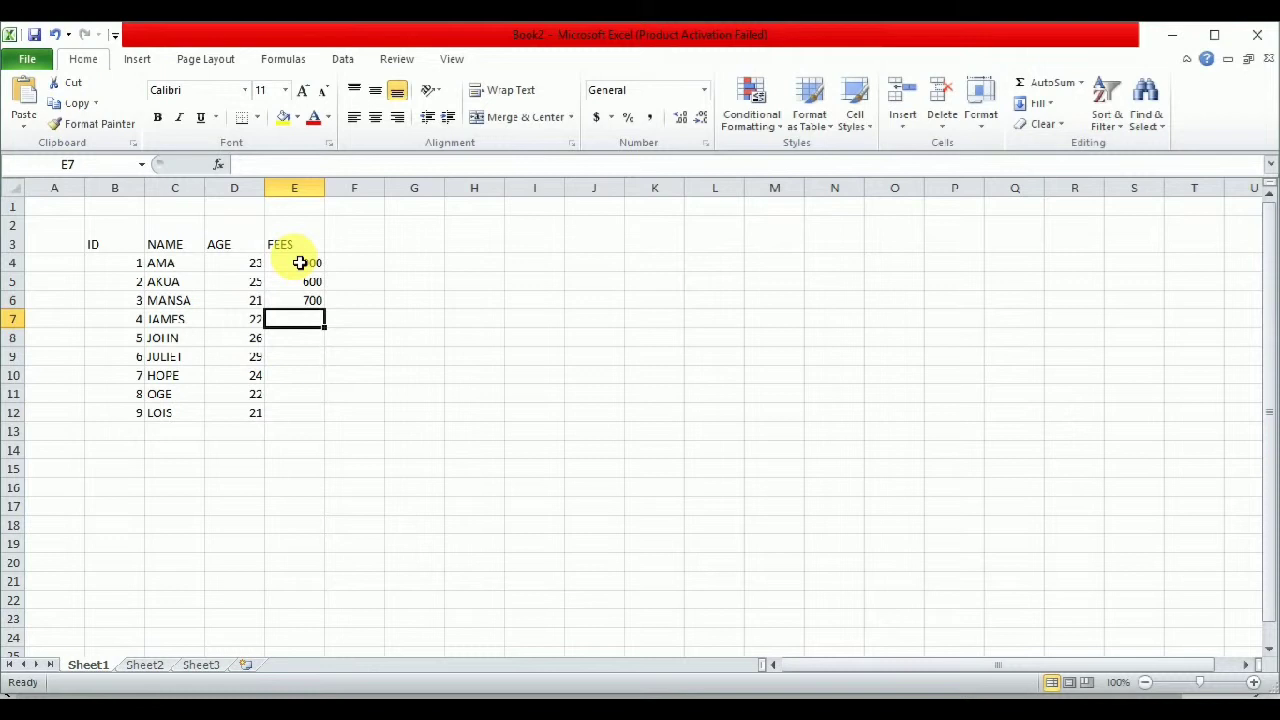
pyautogui.write('400')
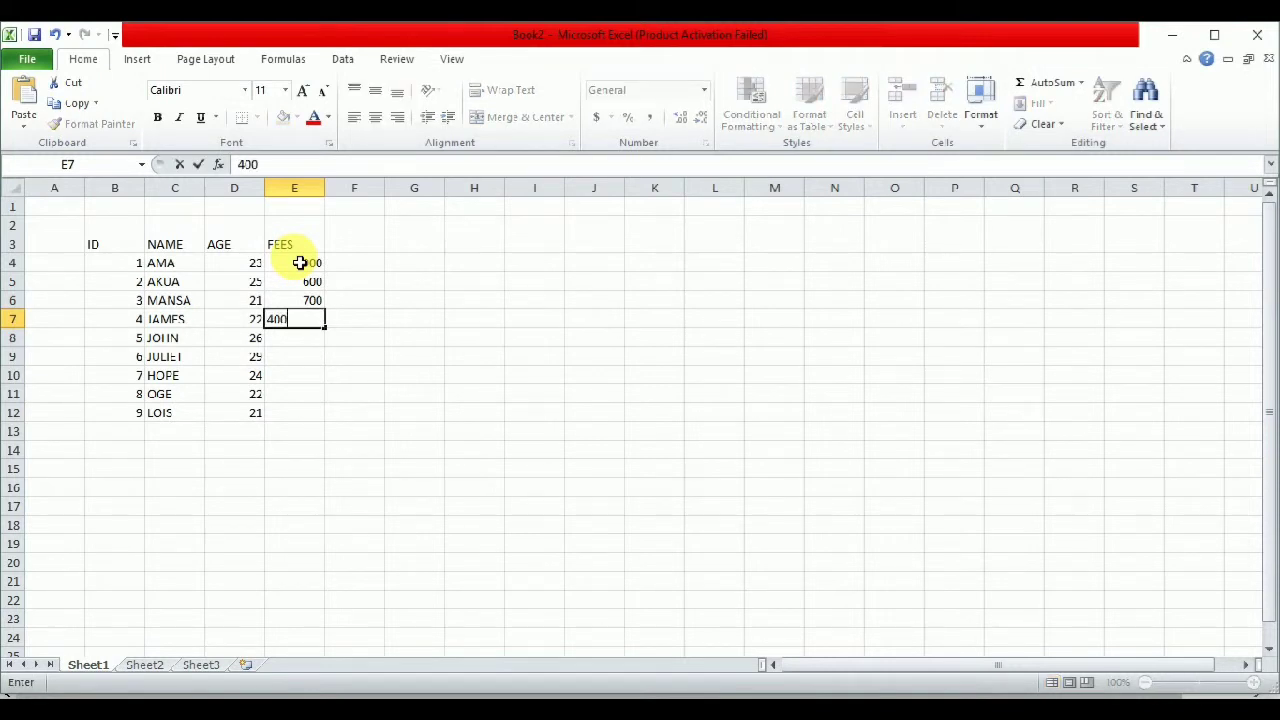
pyautogui.press('Return')
pyautogui.write('500')
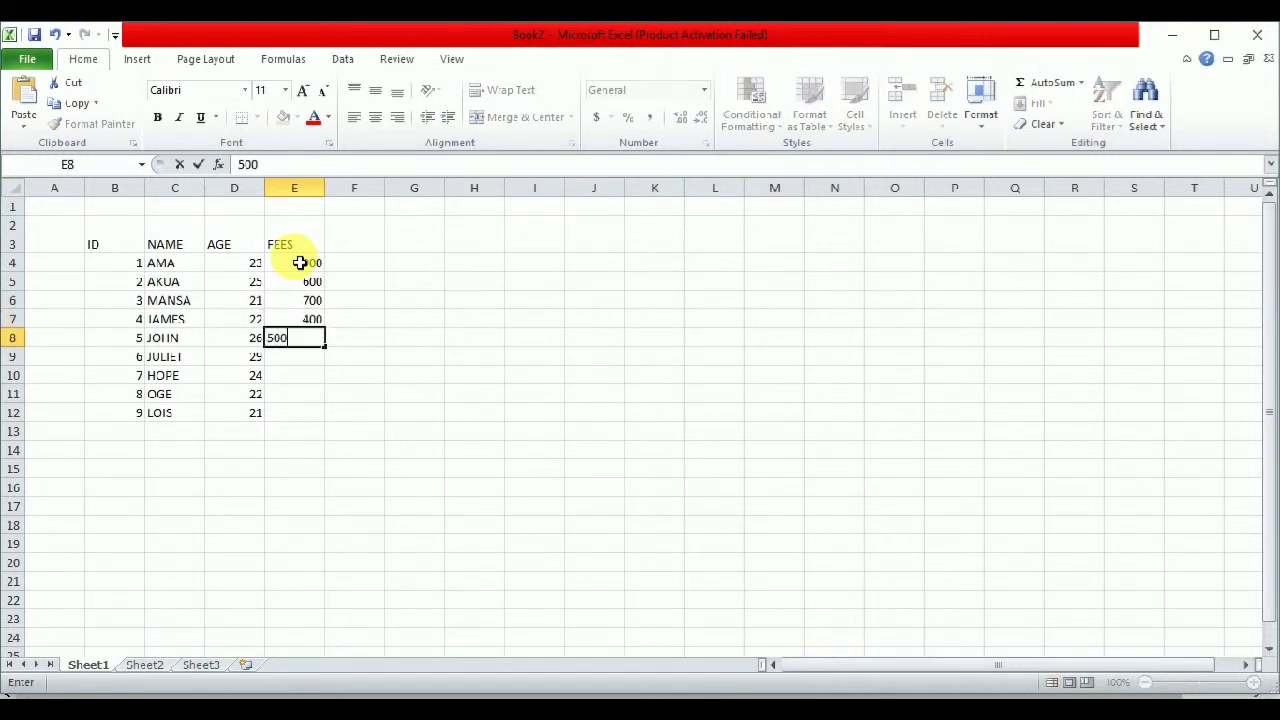
pyautogui.press('Return')
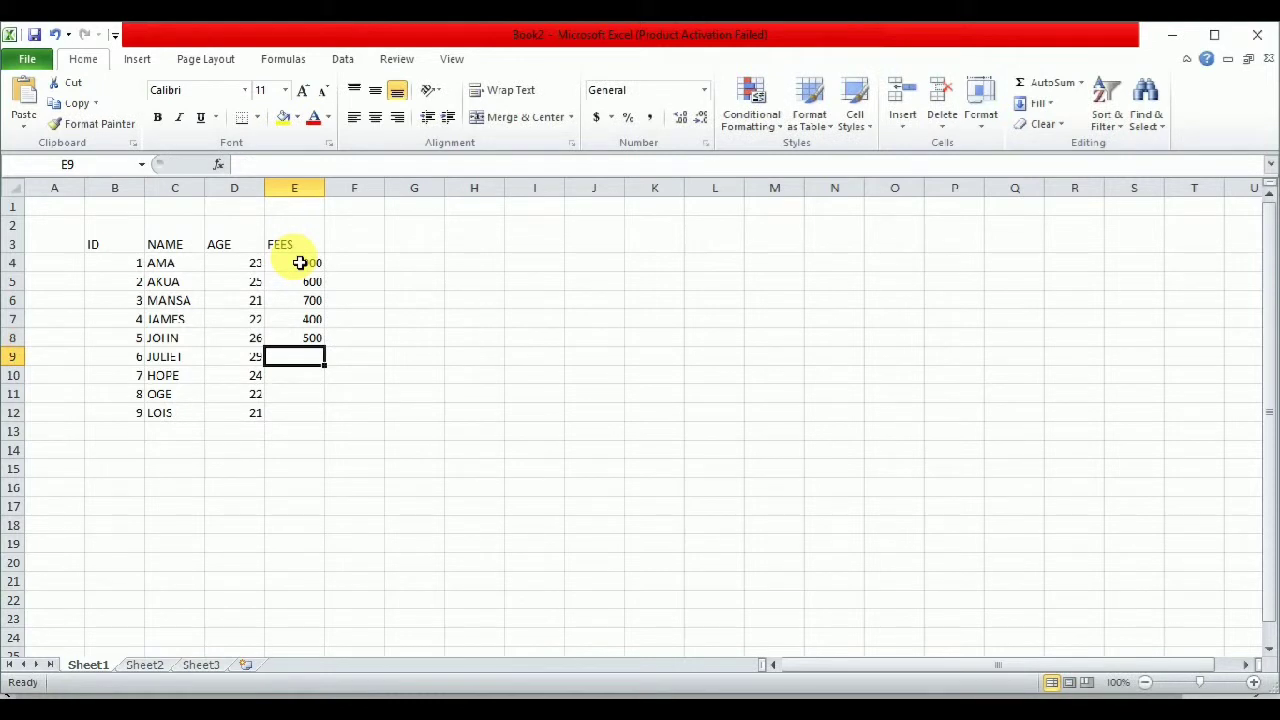
pyautogui.write('300')
pyautogui.press('Return')
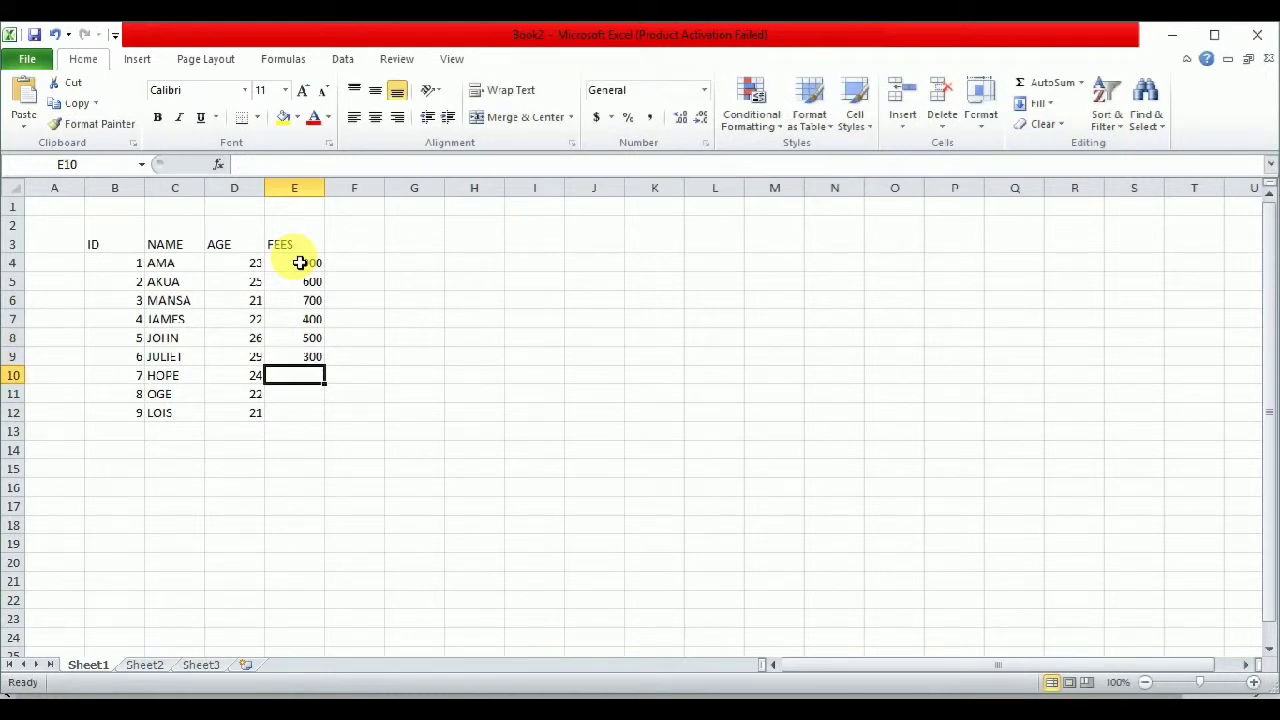
pyautogui.write('6-0')
pyautogui.press('BackSpace')
pyautogui.press('BackSpace')
pyautogui.write('00')
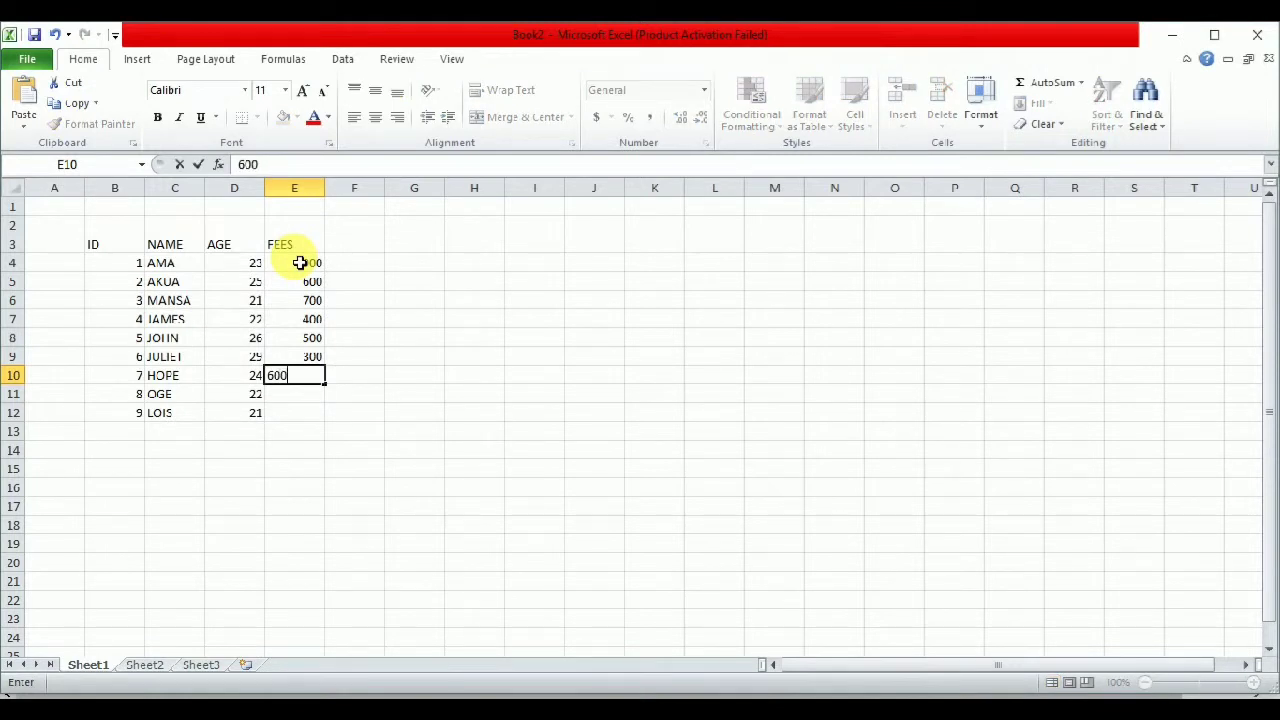
pyautogui.press('Return')
pyautogui.write('1000')
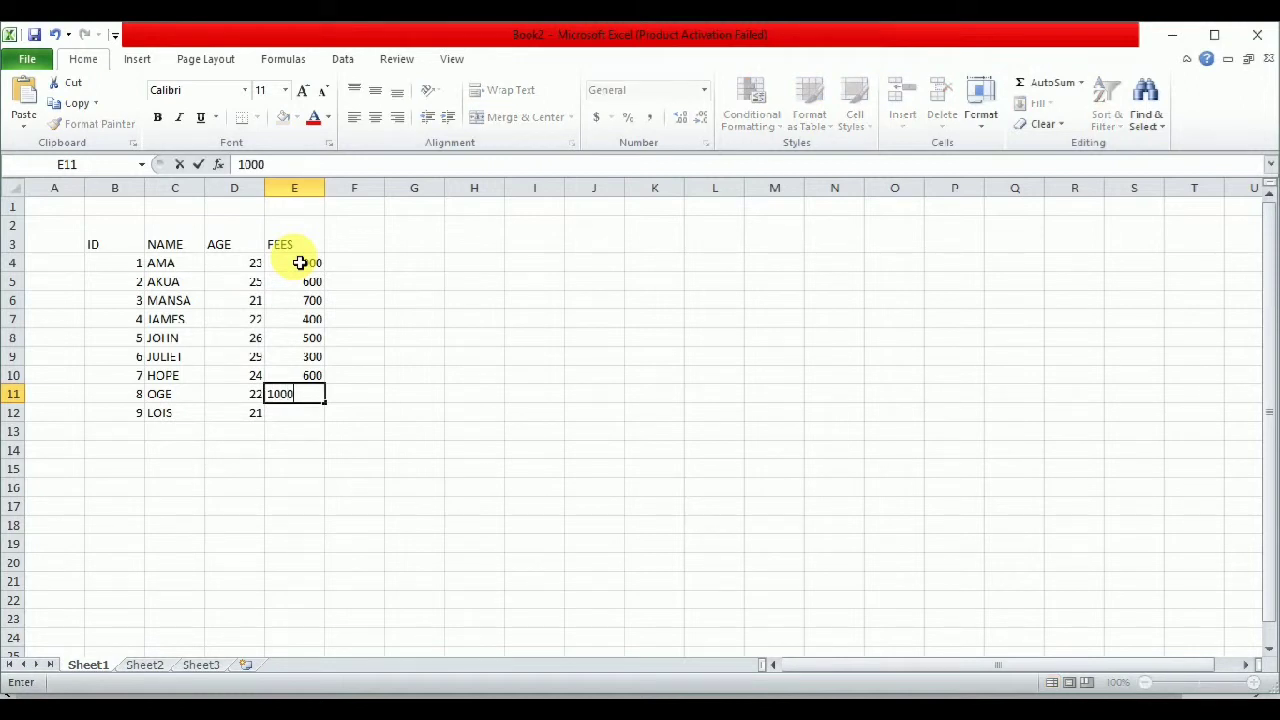
pyautogui.press('Return')
pyautogui.write('400')
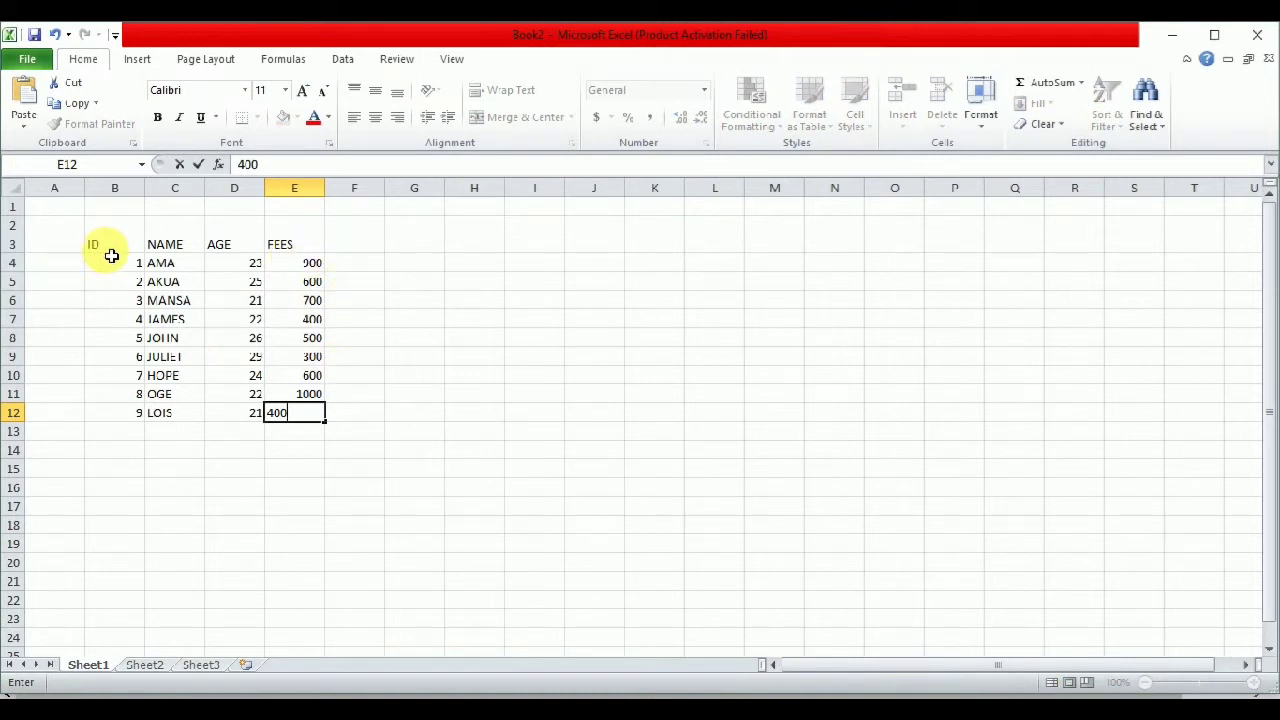
# - Apply a yellow fill to the header cells ID, NAME, AGE and FEES in B3 through E3
pyautogui.moveTo(109, 243); pyautogui.dragTo(314, 250)
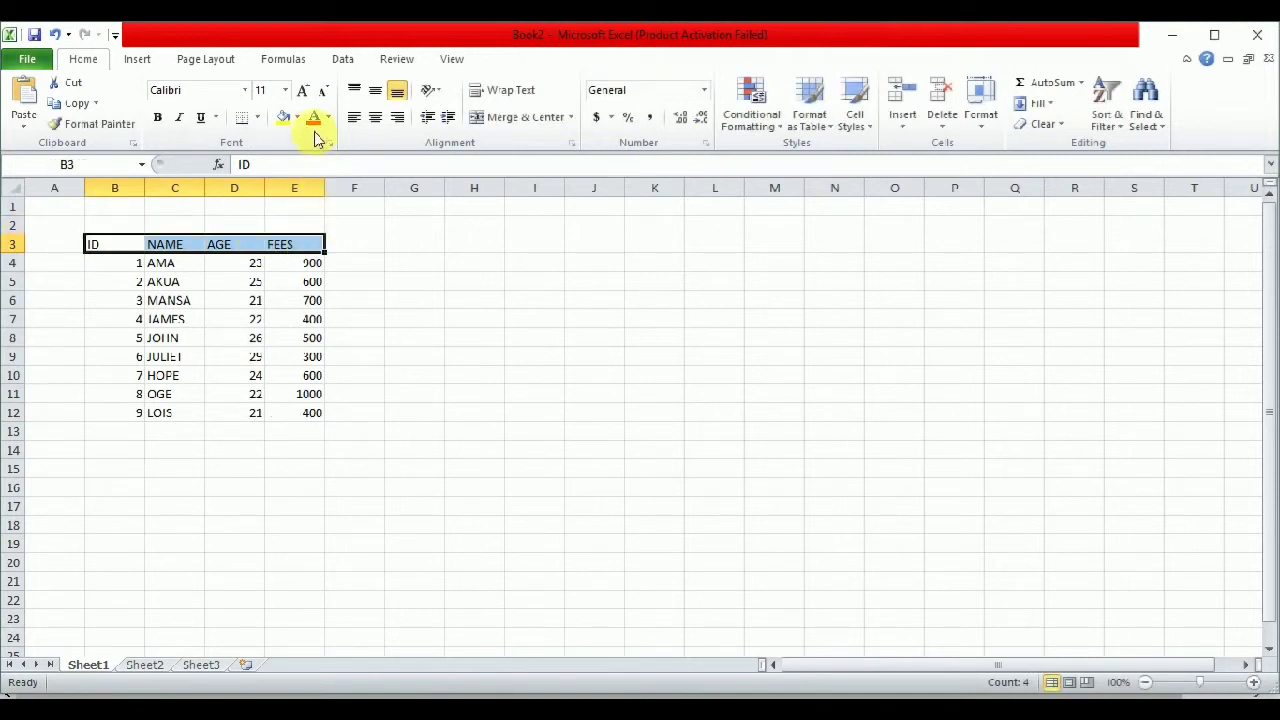
pyautogui.click(285, 117)
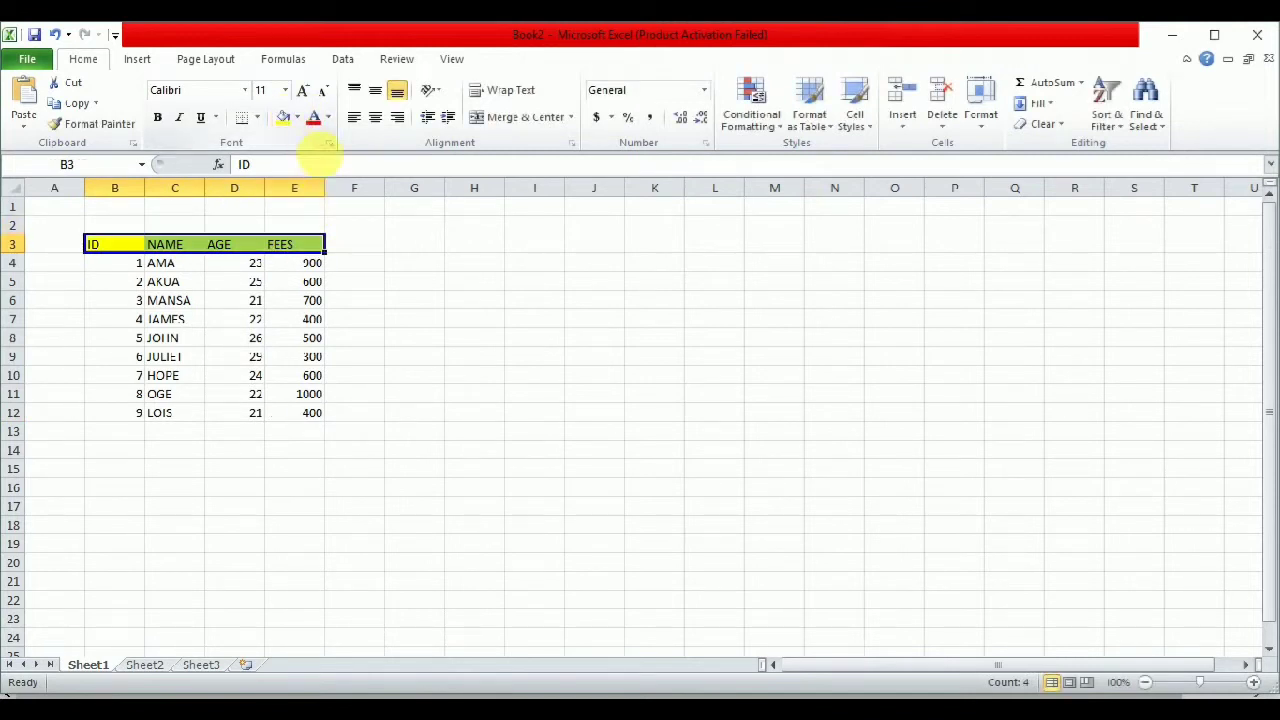
pyautogui.click(372, 261)
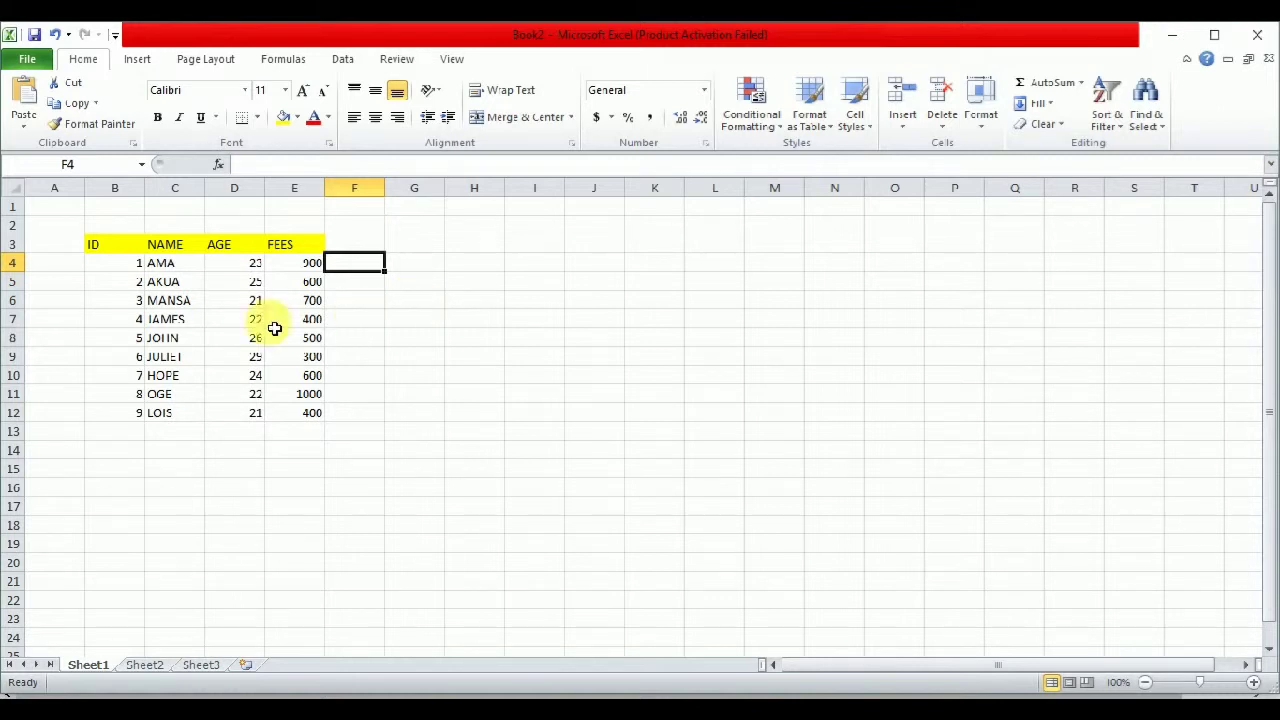
# - Define the name data for the table body in cells B4 to E12, excluding the header row
pyautogui.moveTo(116, 273); pyautogui.dragTo(295, 430)
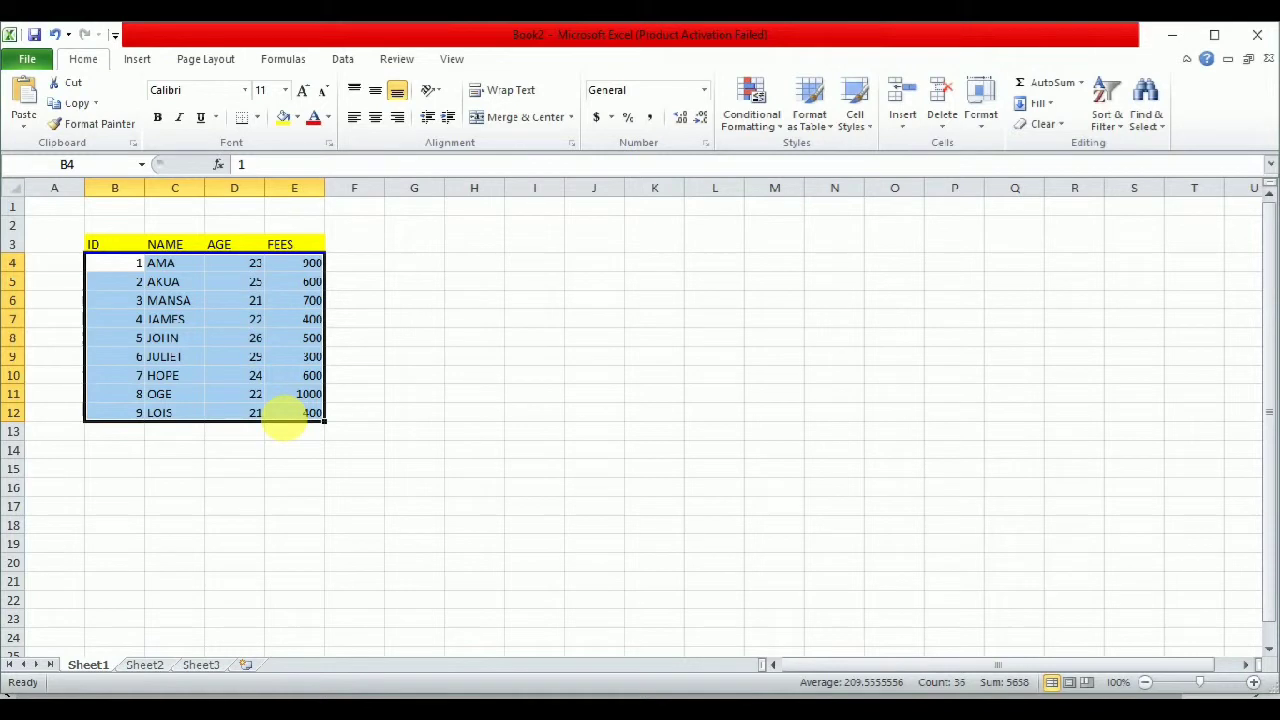
pyautogui.click(105, 165)
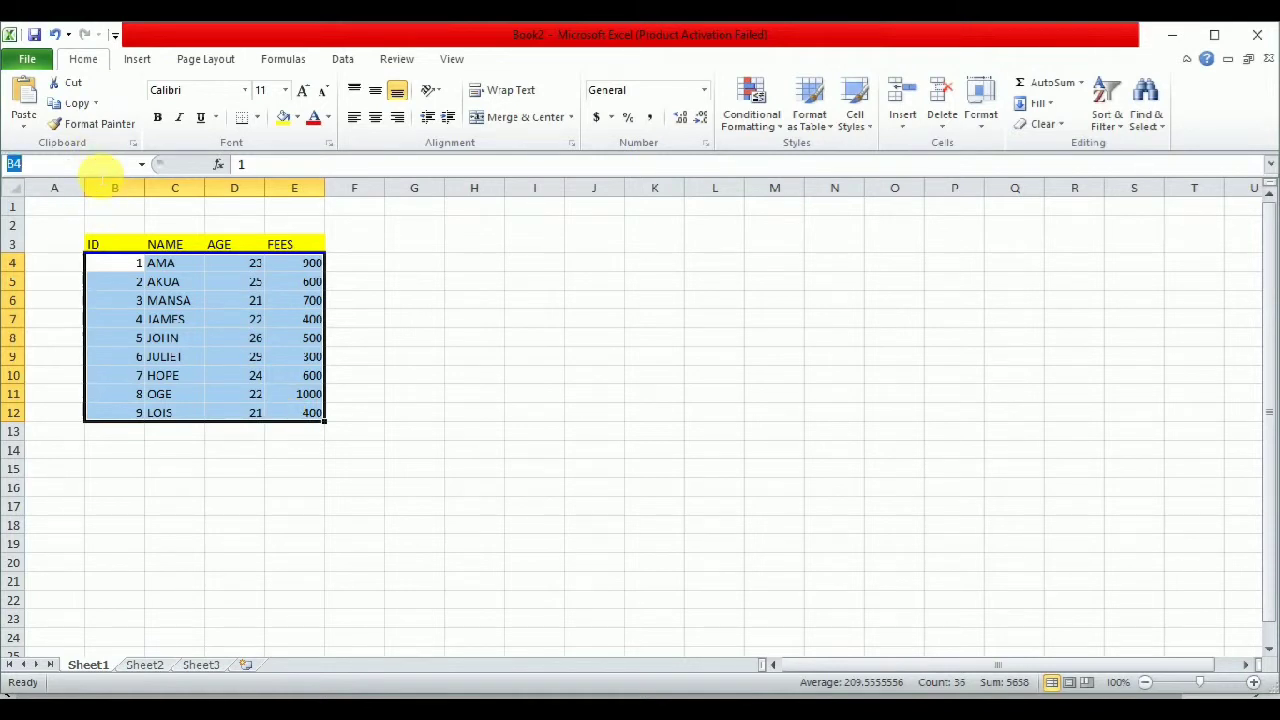
pyautogui.write('s')
pyautogui.write('ata')
pyautogui.write('\\')
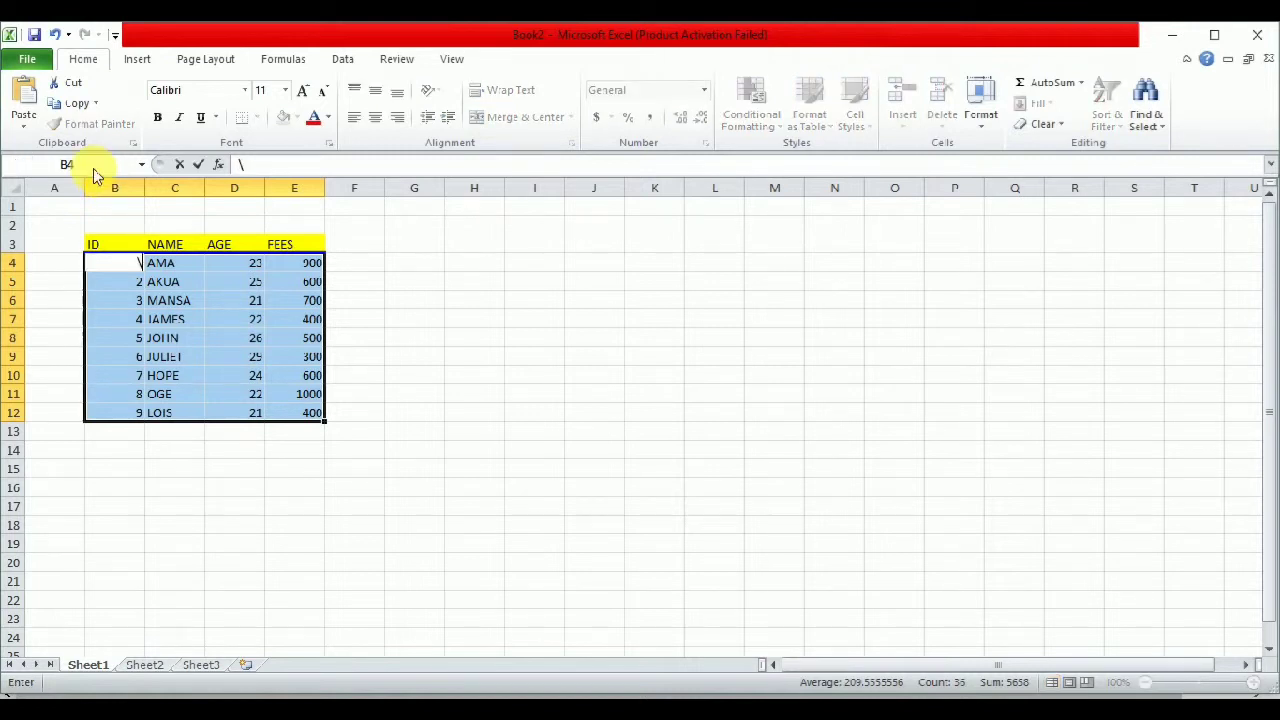
pyautogui.press('BackSpace')
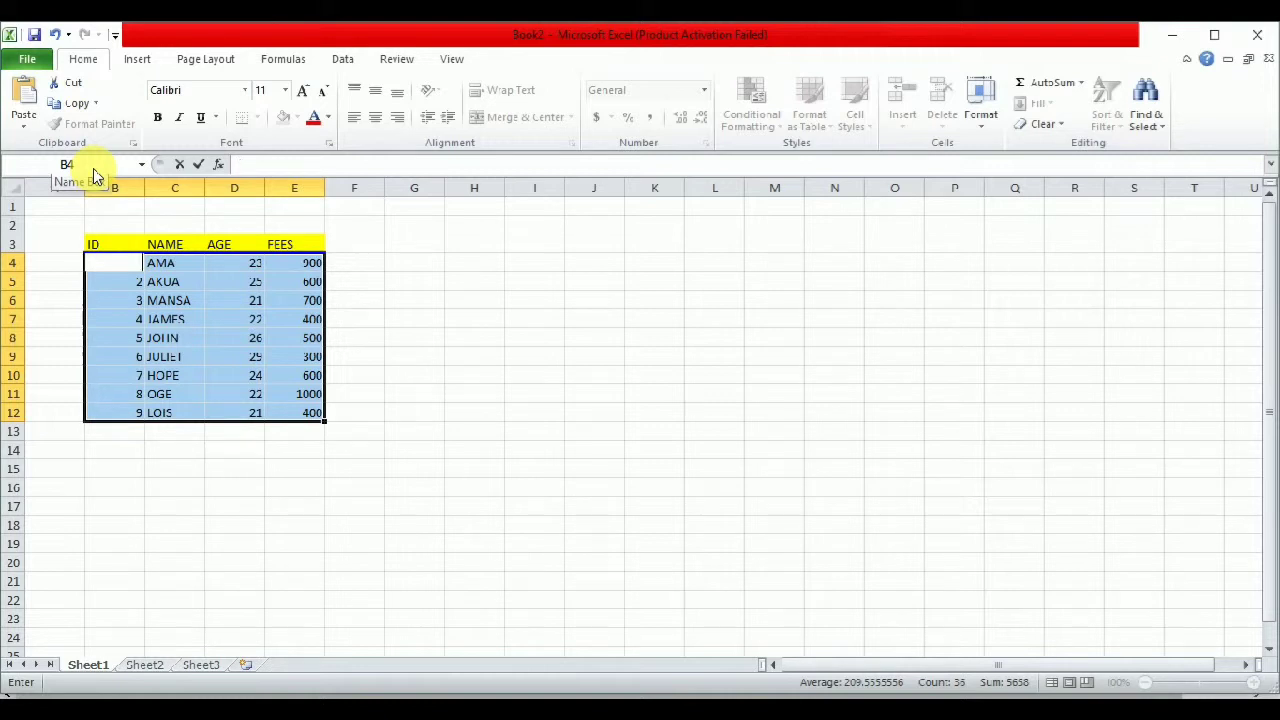
pyautogui.write('1')
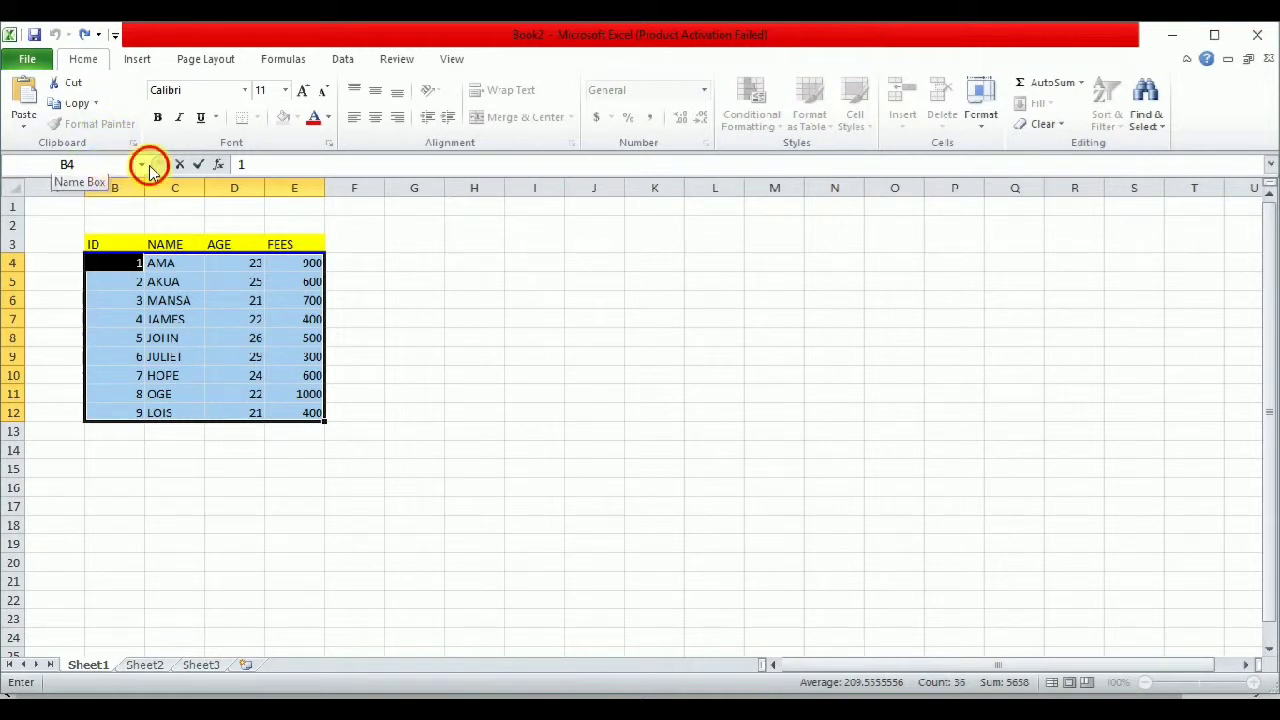
pyautogui.click(152, 319)
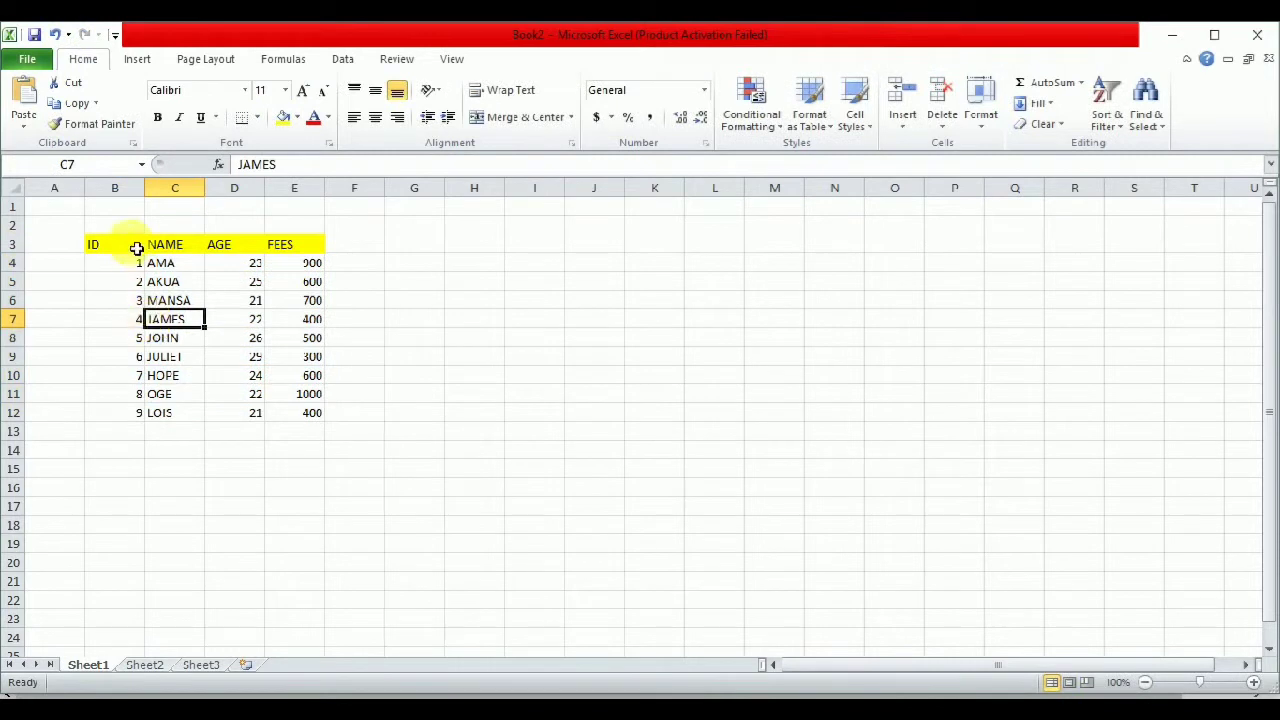
pyautogui.click(118, 166)
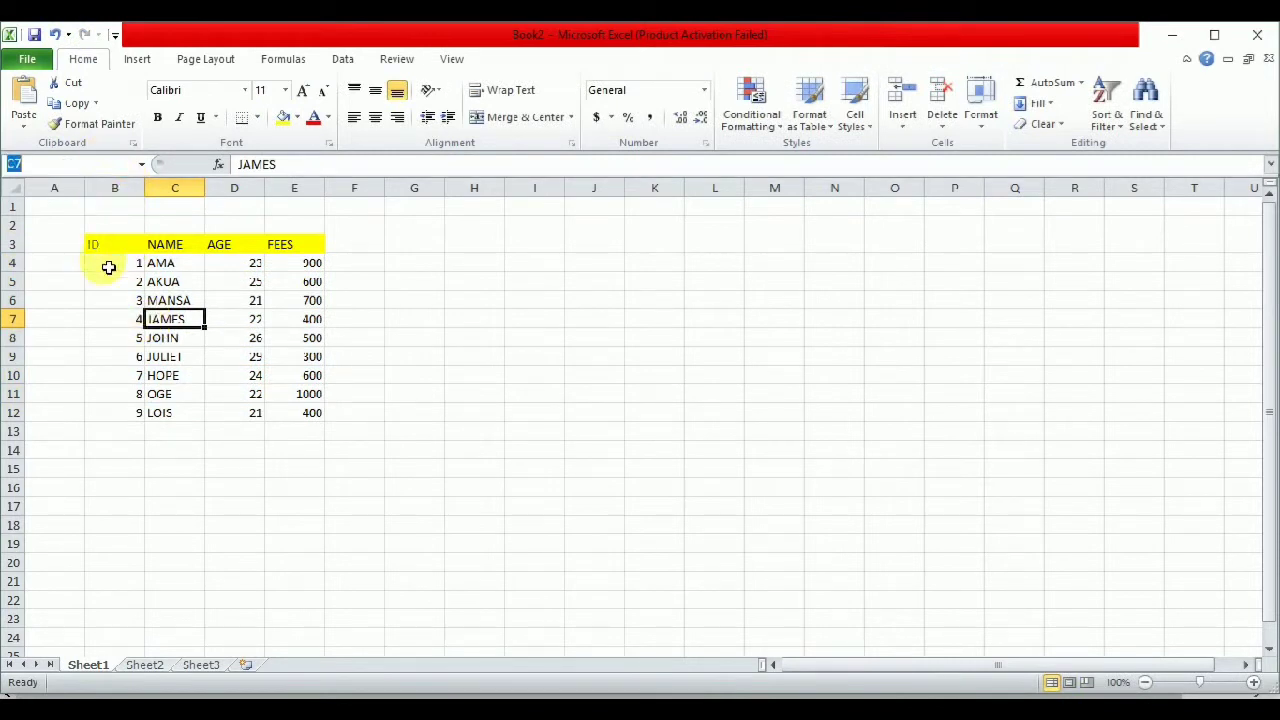
# - Check which cells the named range data covers by selecting them directly and recalling the range by its name
pyautogui.moveTo(108, 269); pyautogui.dragTo(332, 423)
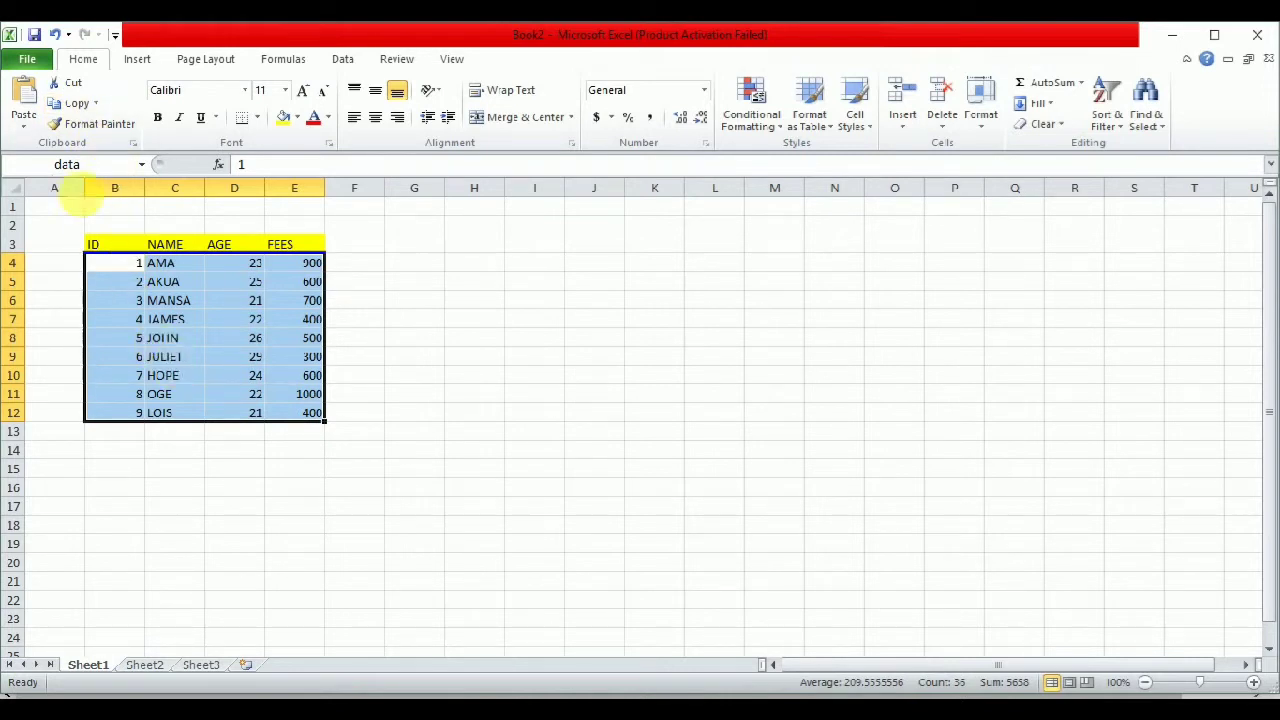
pyautogui.click(141, 171)
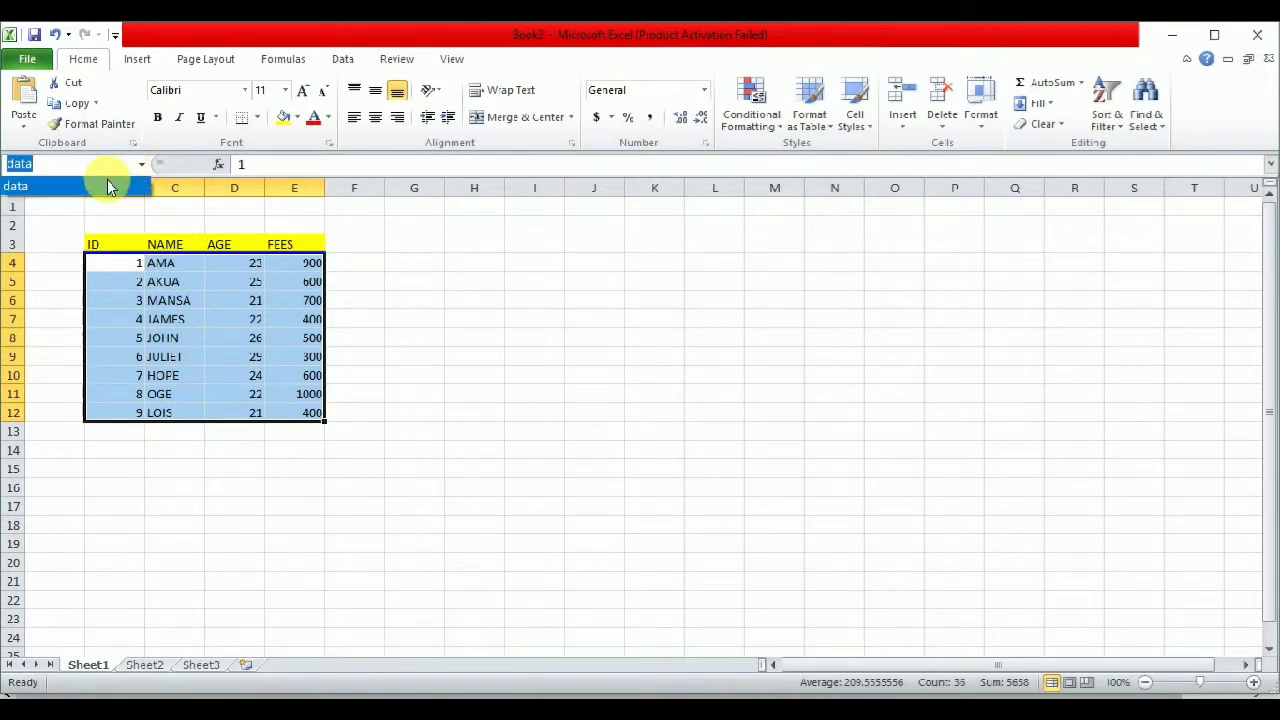
pyautogui.click(107, 186)
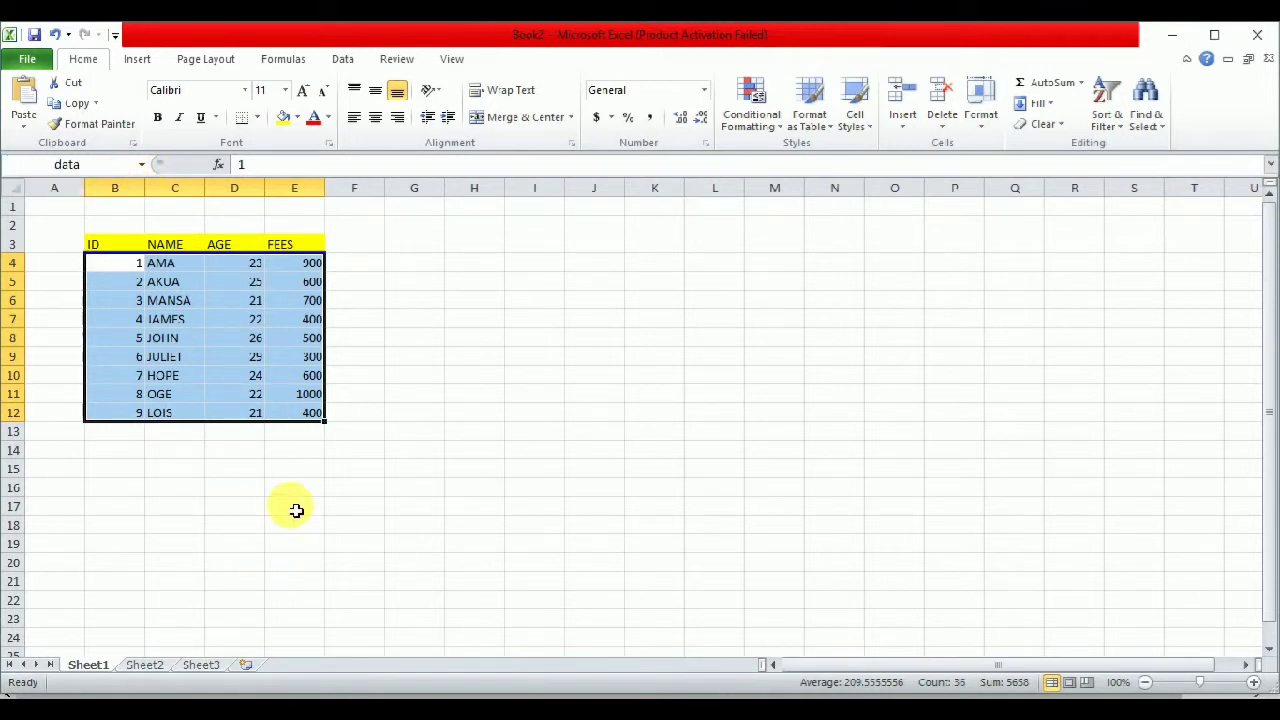
pyautogui.click(247, 326)
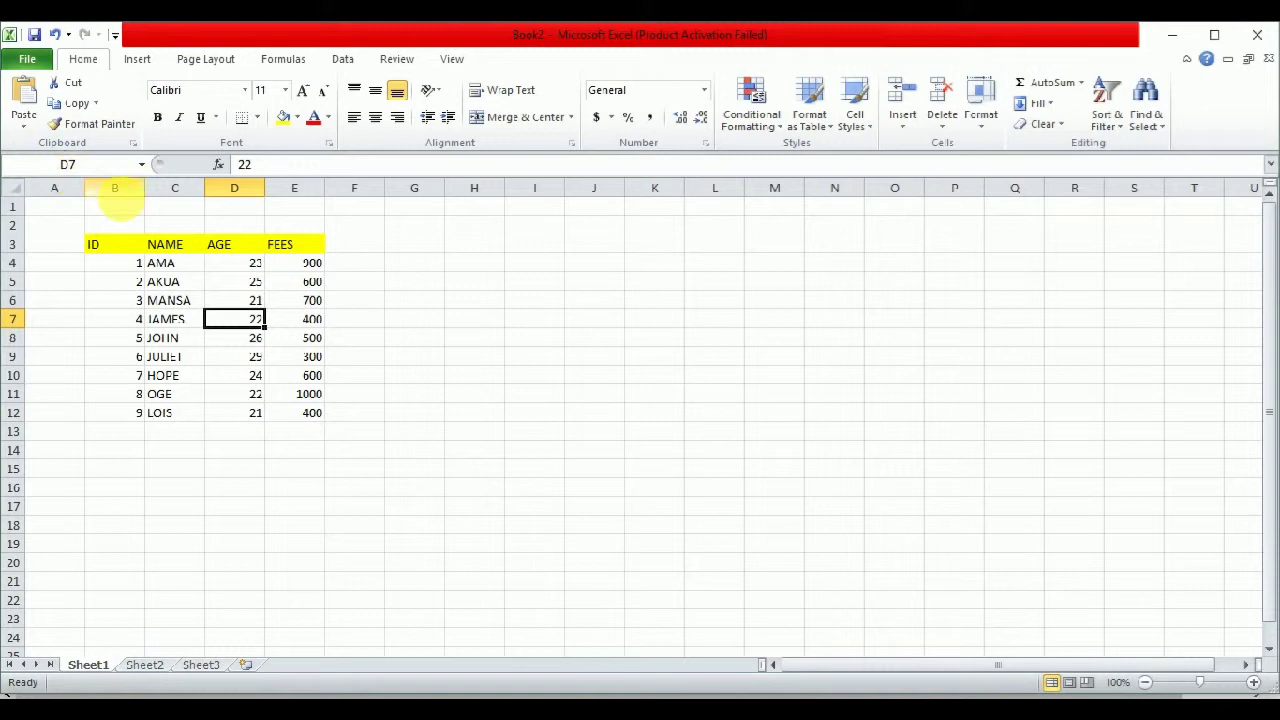
pyautogui.click(141, 164)
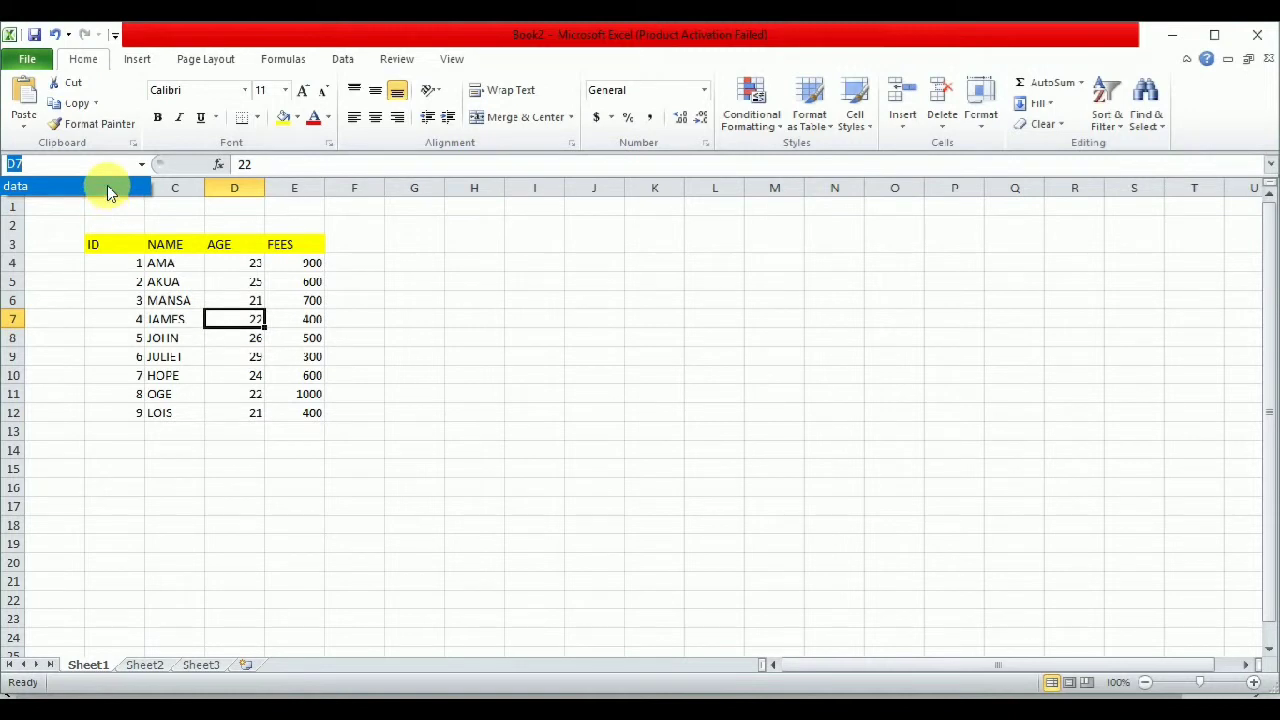
pyautogui.click(108, 187)
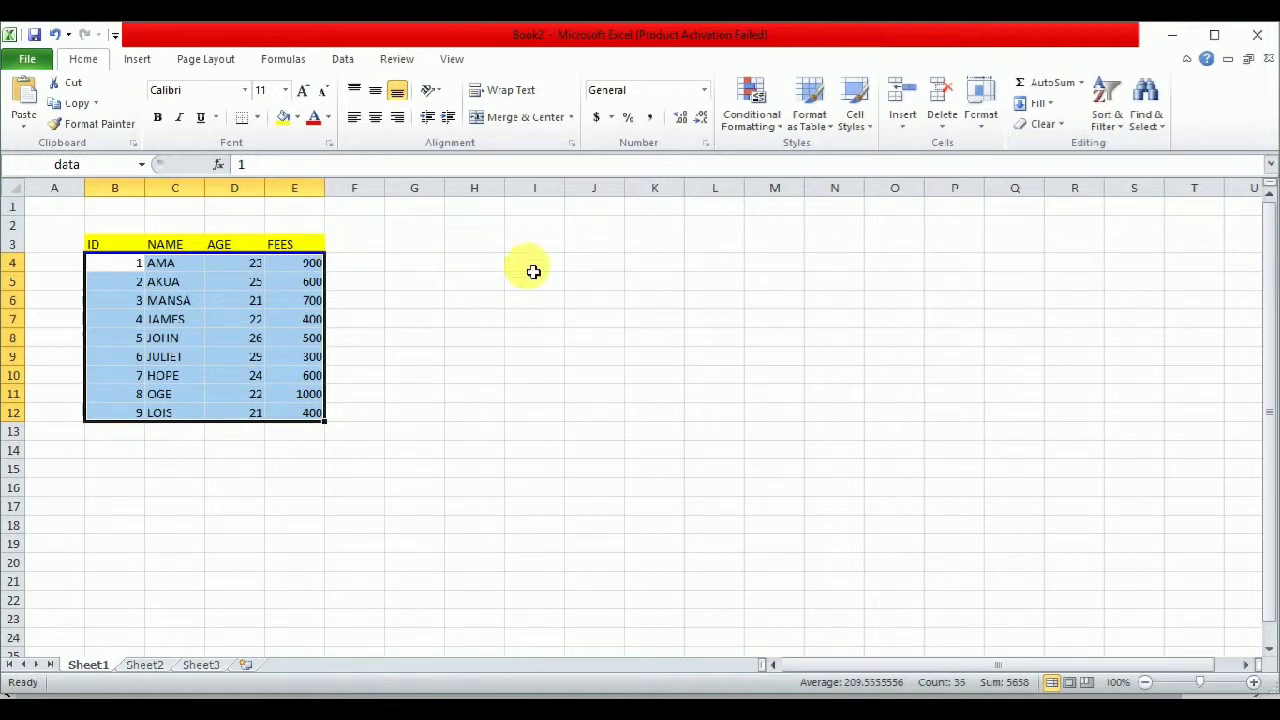
# - Enter the label fees in cell K3, away from the table
pyautogui.click(660, 266)
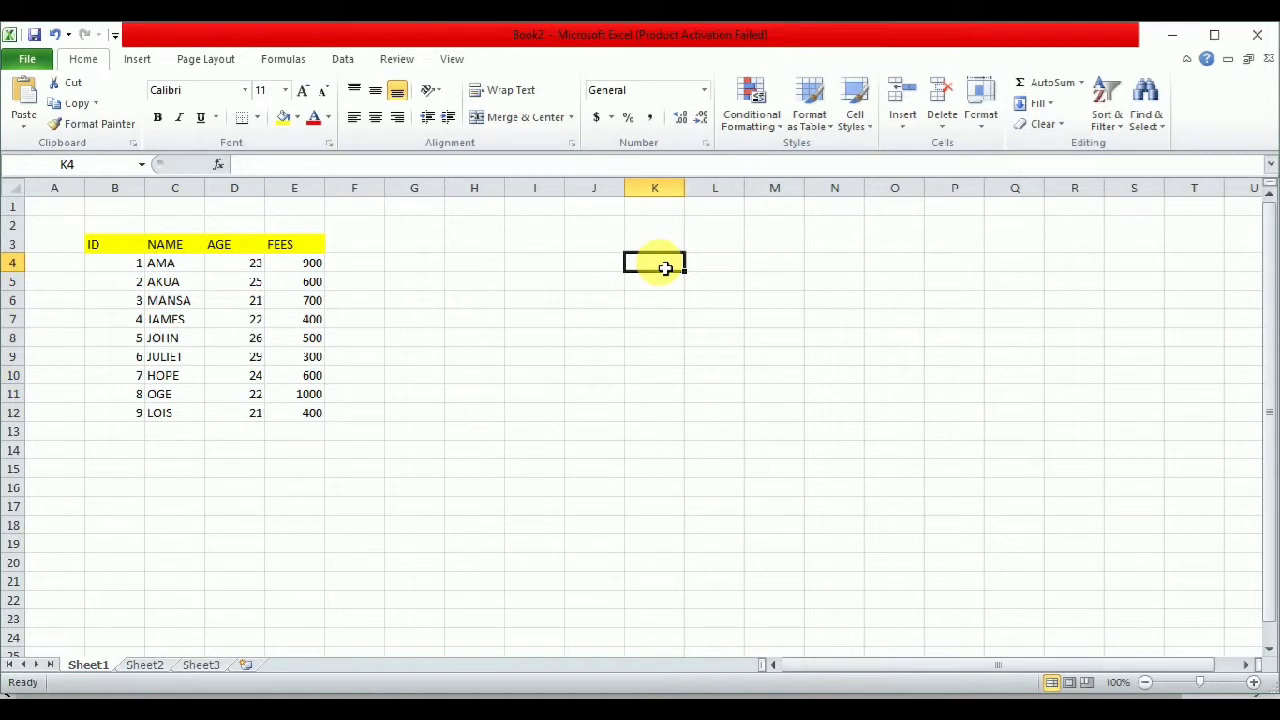
pyautogui.click(667, 254)
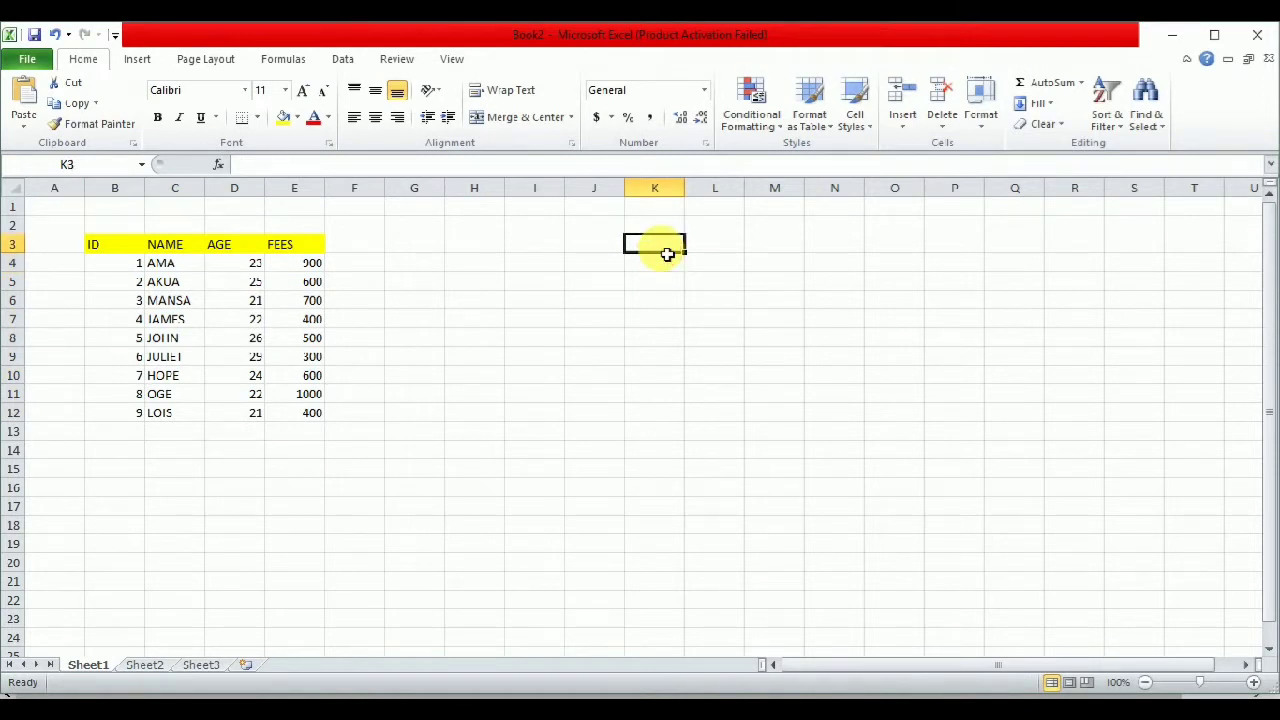
pyautogui.write('fees')
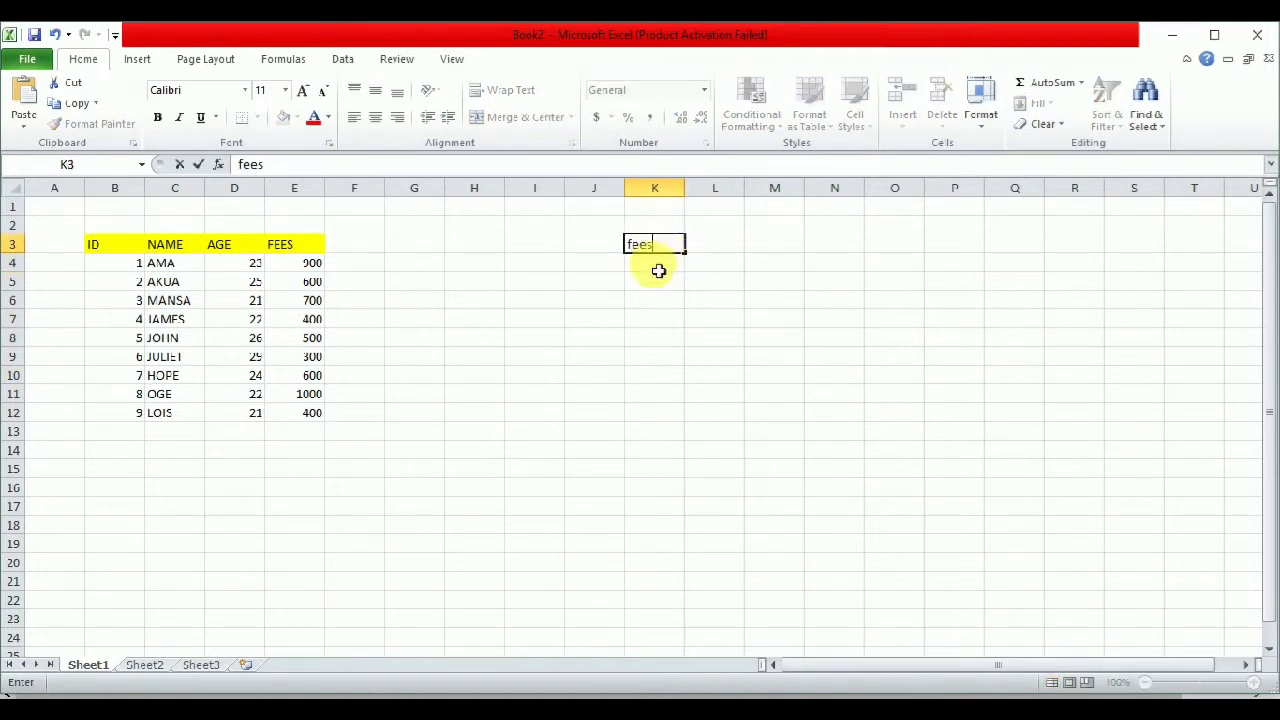
pyautogui.press('Return')
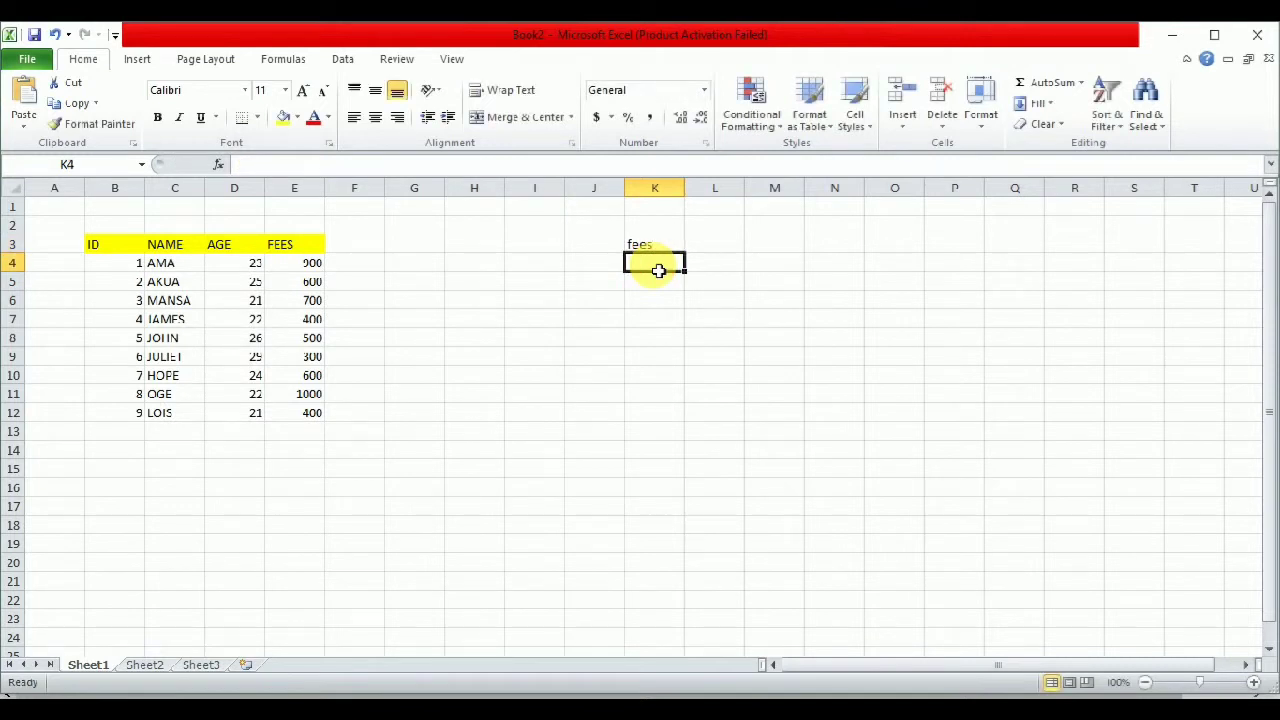
# - Look up the fee in K4 with =VLOOKUP(B4,data,4,FALSE) and fill the formula down to K12
pyautogui.write('=')
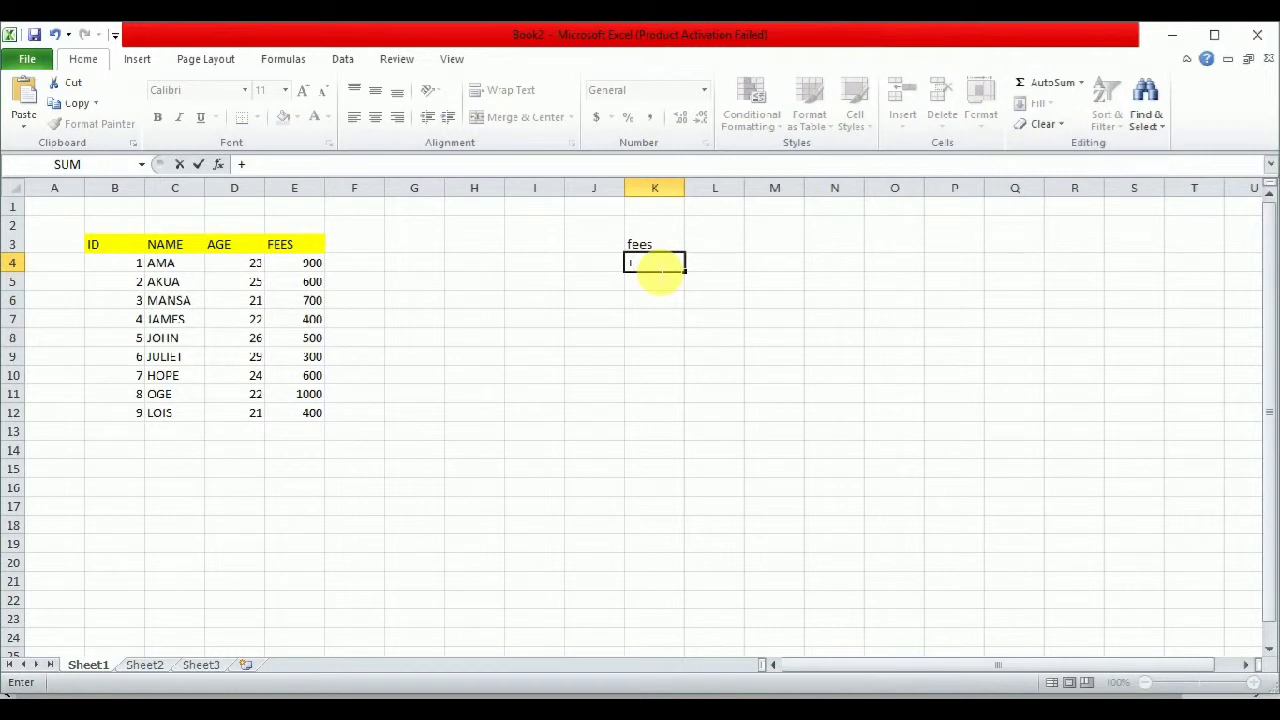
pyautogui.write('vloo')
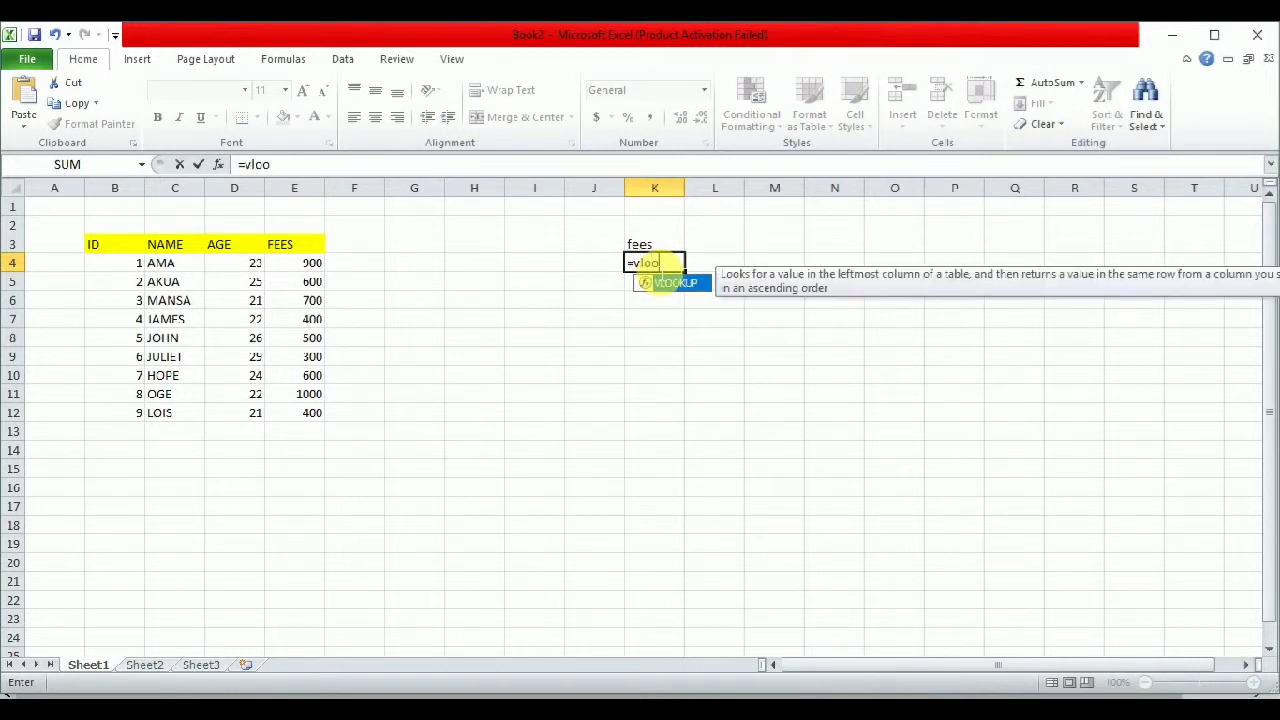
pyautogui.doubleClick(678, 284)
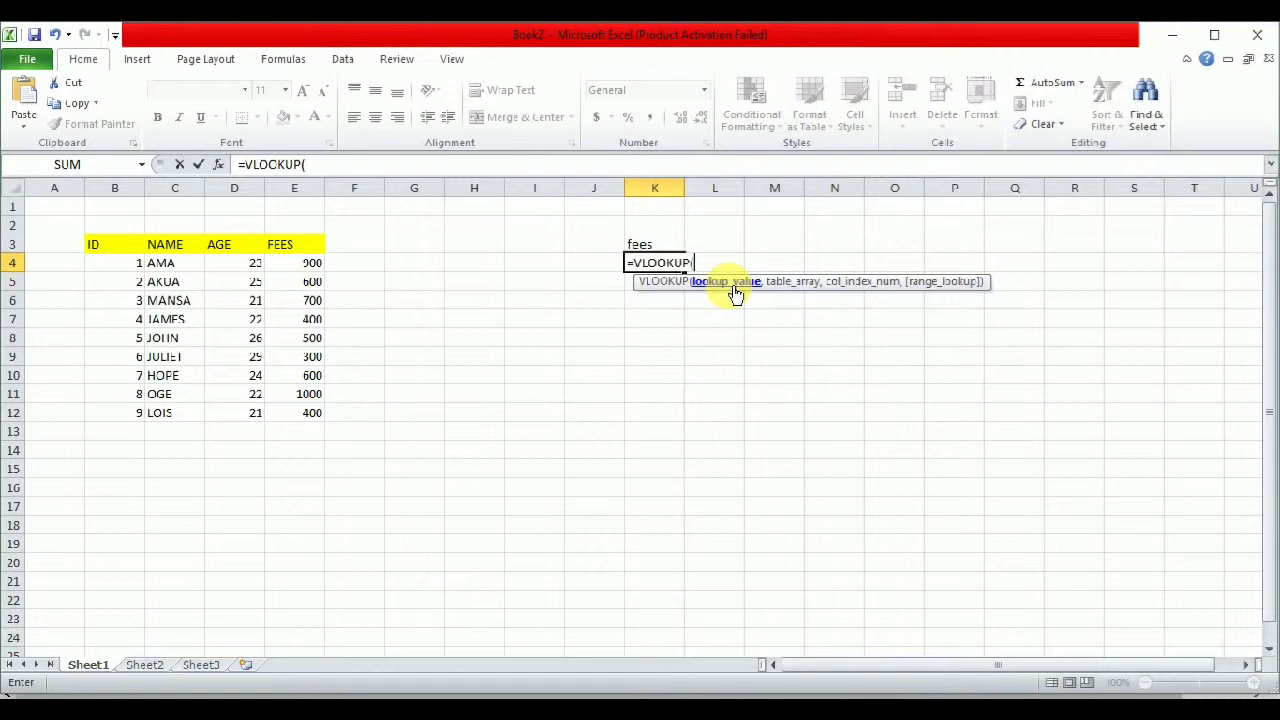
pyautogui.write('b4,')
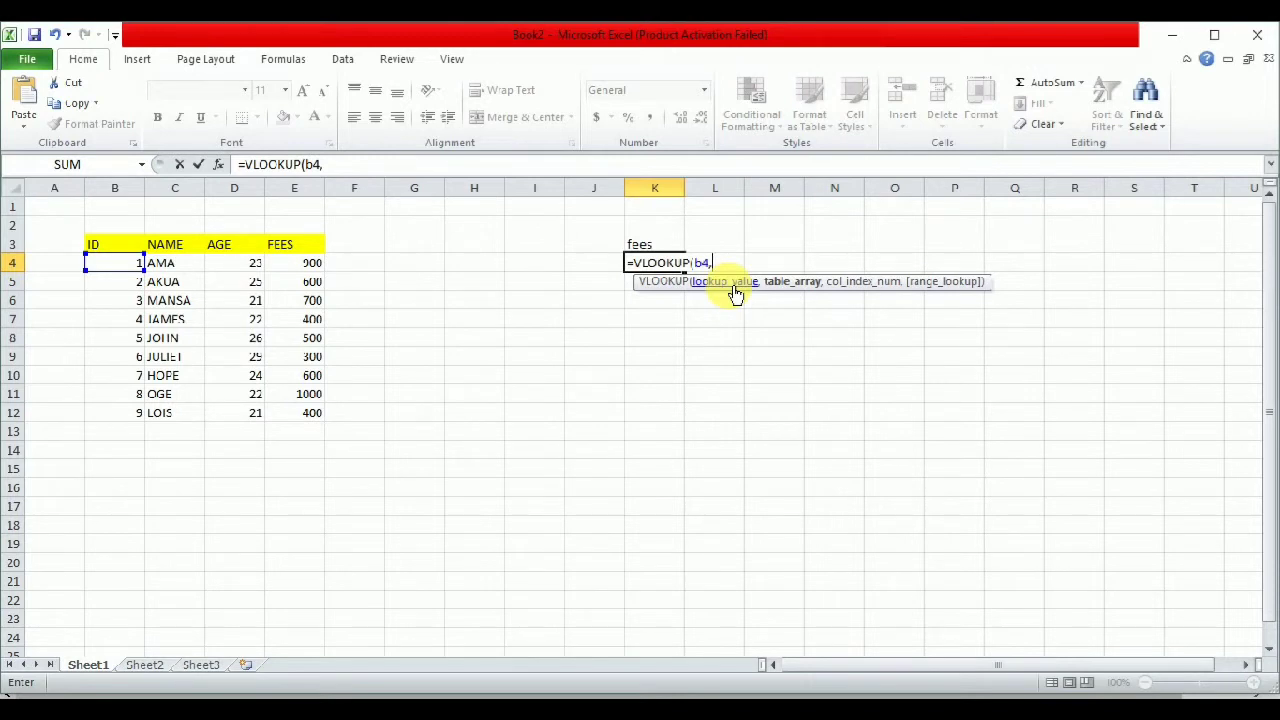
pyautogui.write('data')
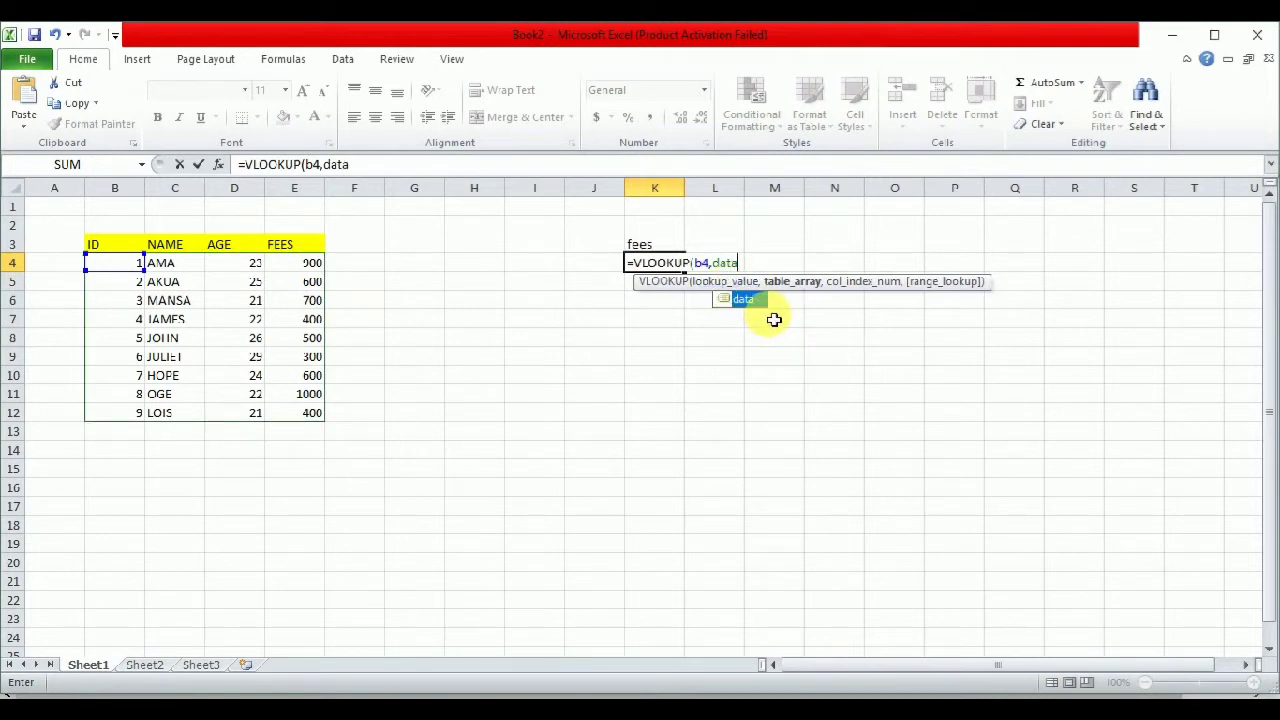
pyautogui.doubleClick(745, 300)
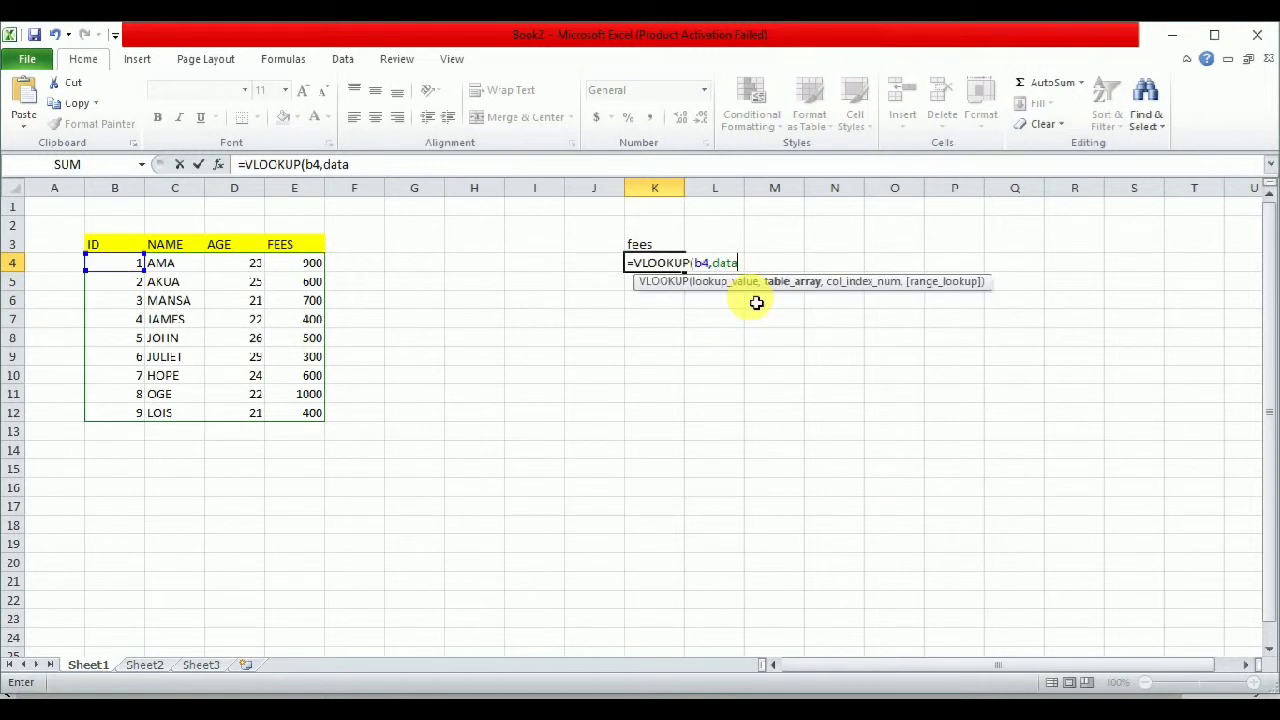
pyautogui.write(',')
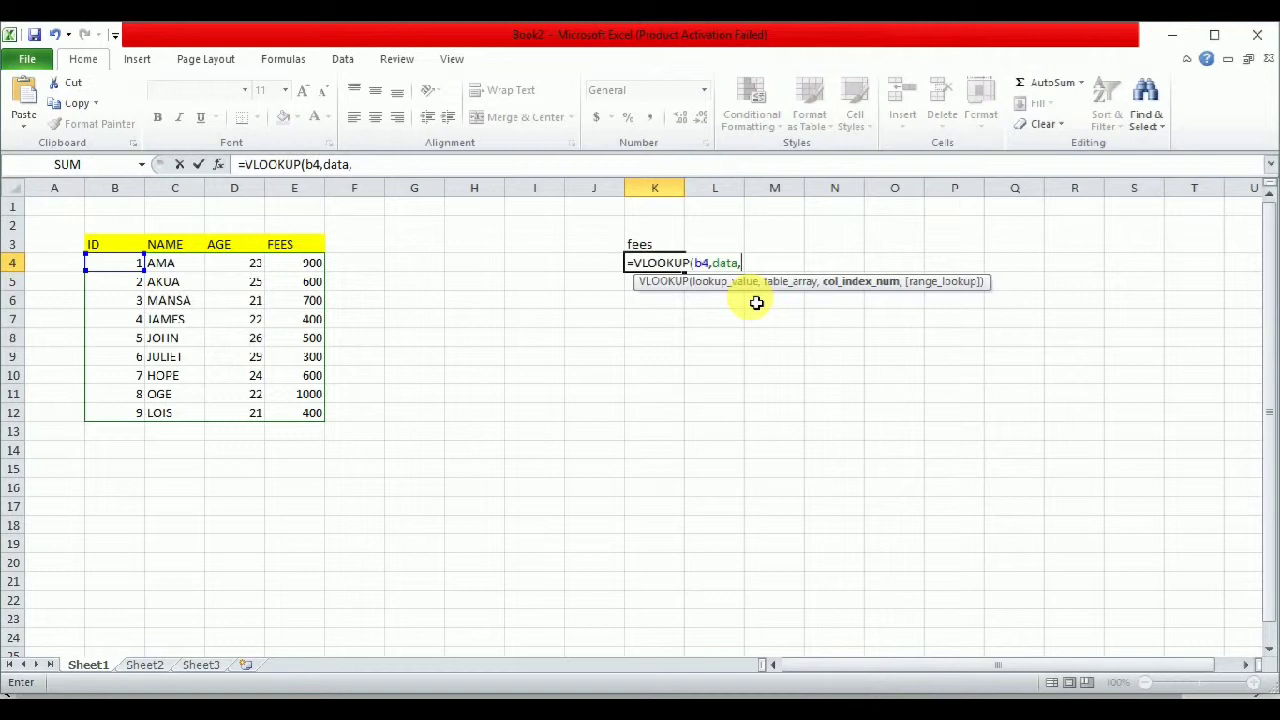
pyautogui.write('4,')
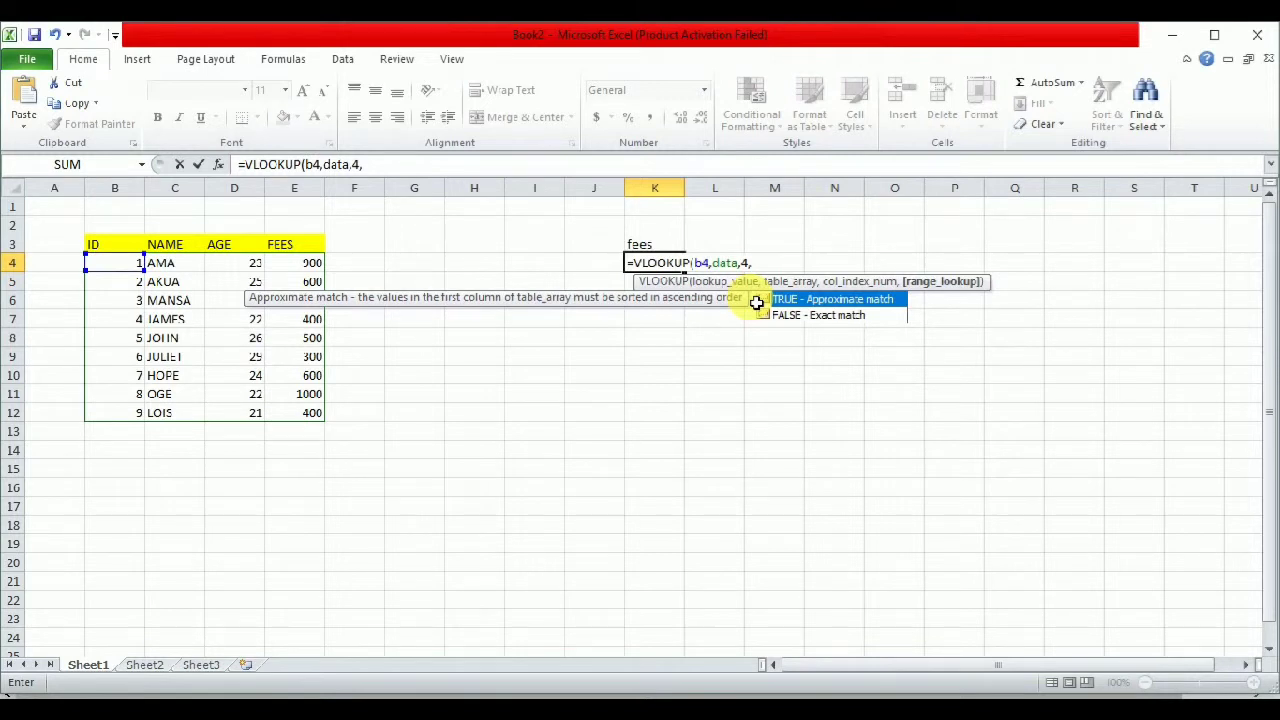
pyautogui.doubleClick(798, 315)
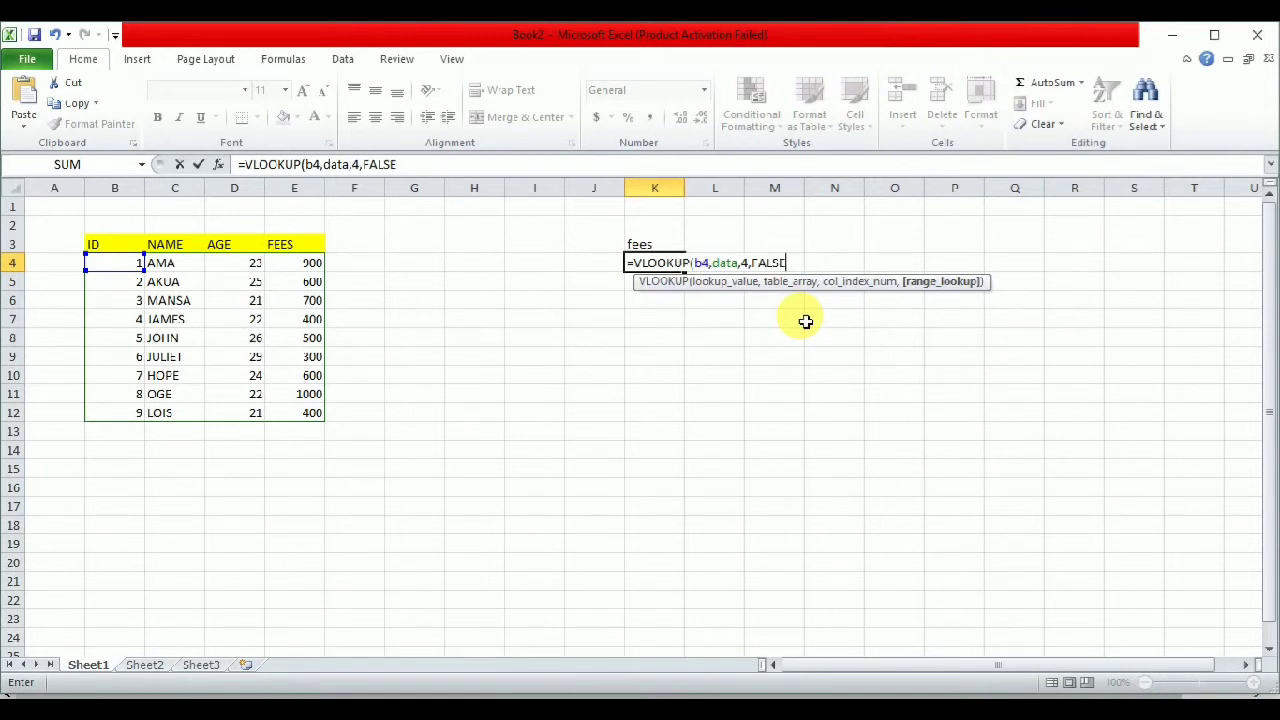
pyautogui.write(')')
pyautogui.press('Return')
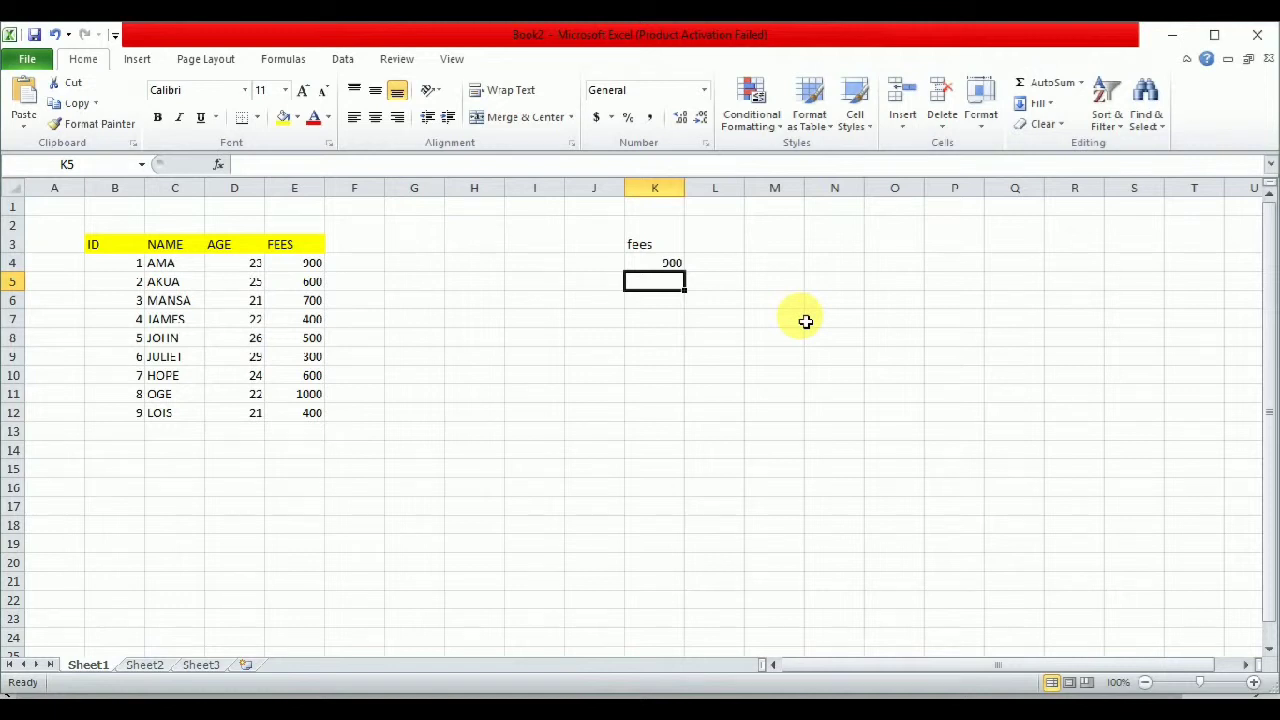
pyautogui.click(670, 265)
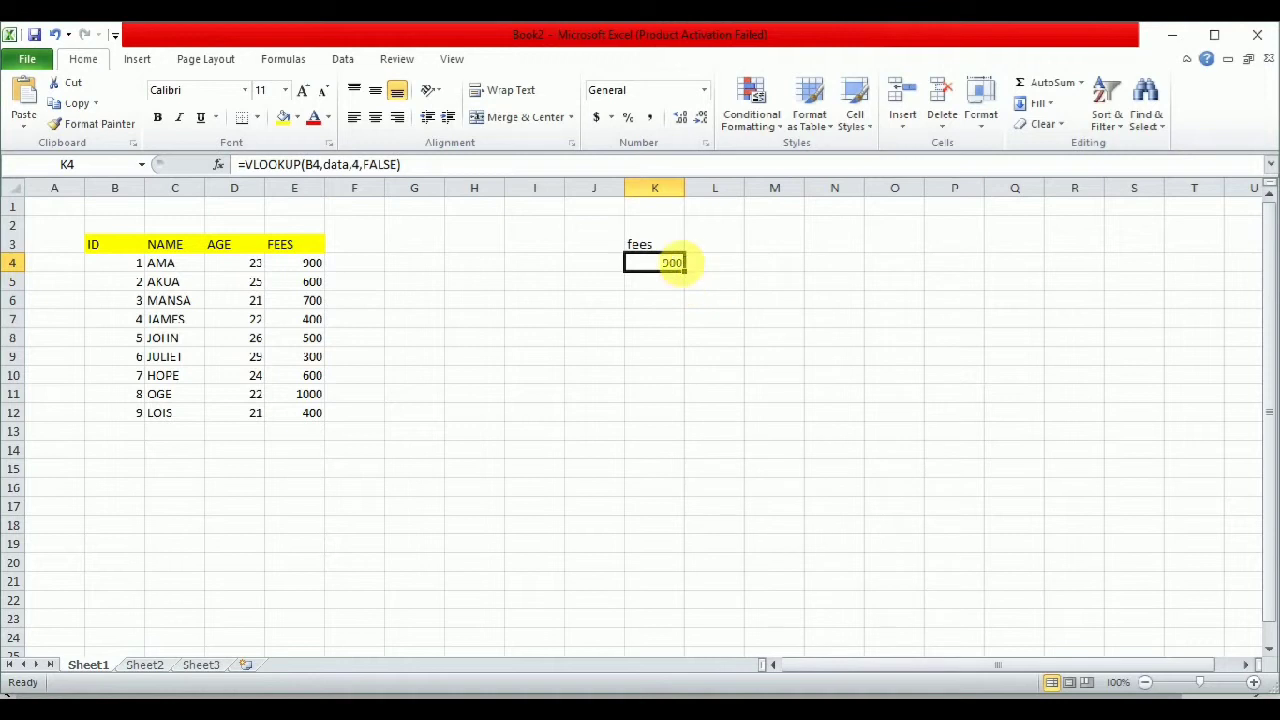
pyautogui.moveTo(688, 277); pyautogui.dragTo(680, 434)
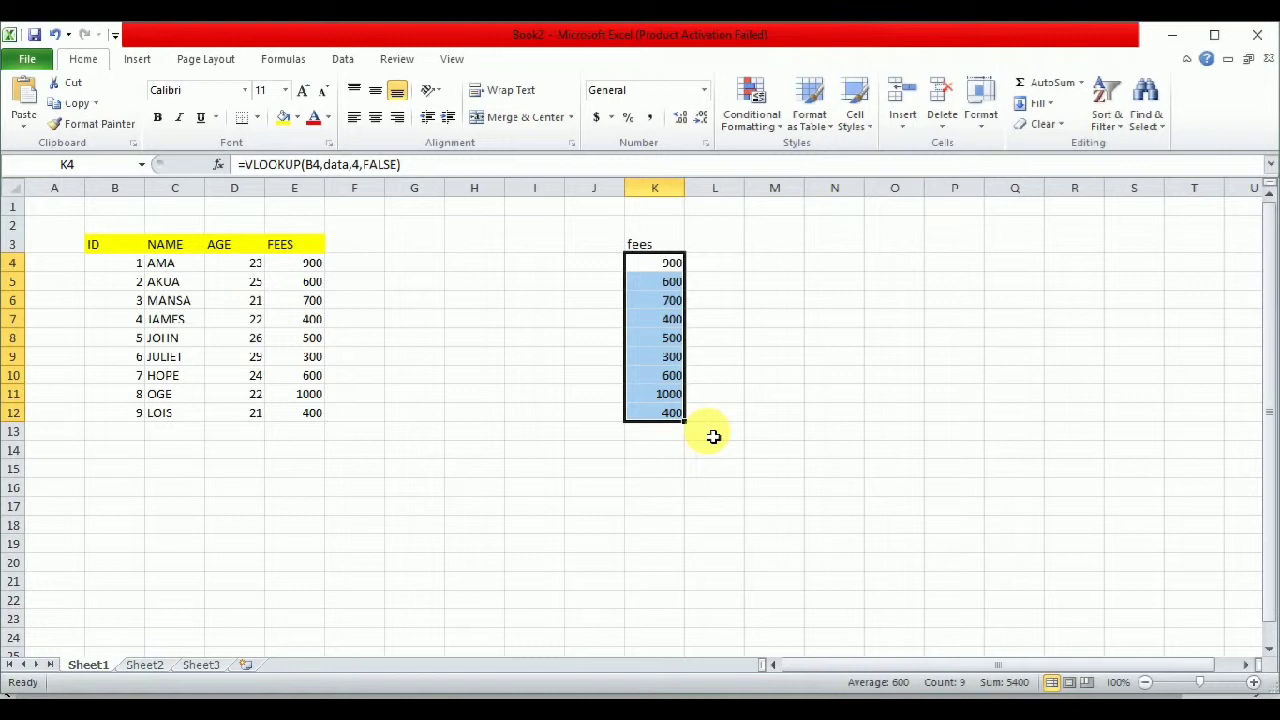
# - Enter the headers ID in A1 and fees in B1 on Sheet2
pyautogui.click(145, 666)
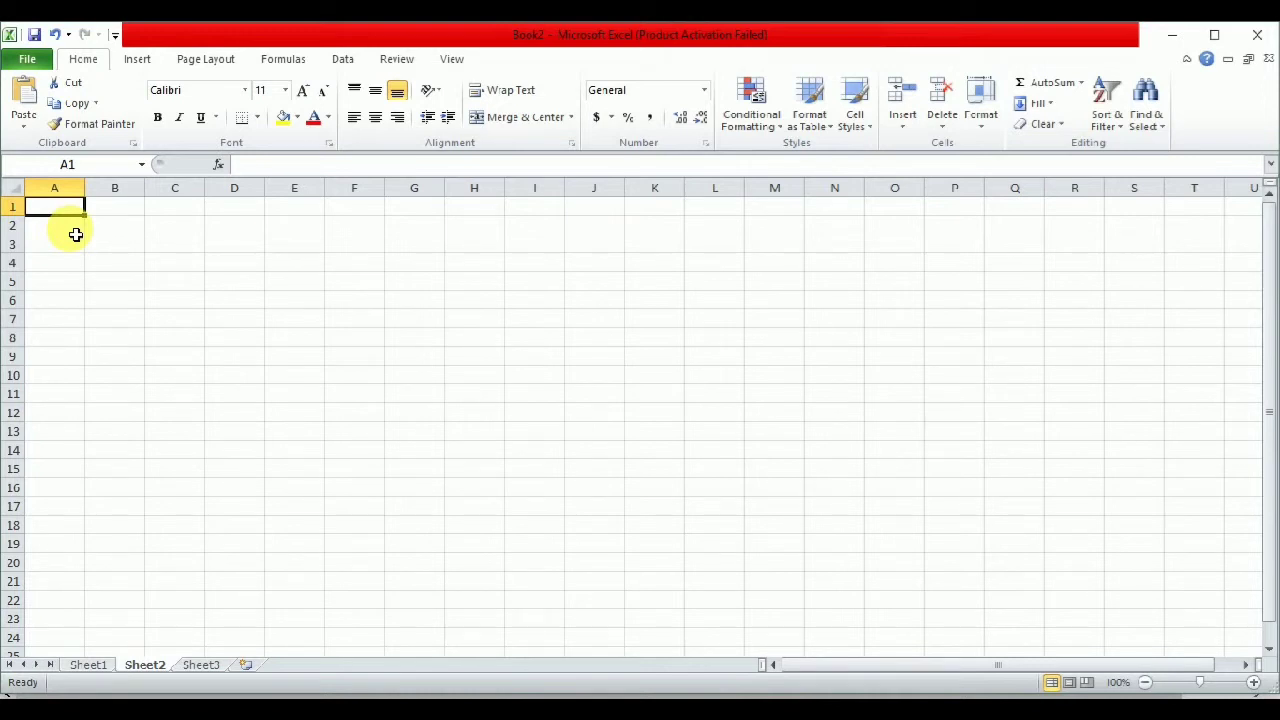
pyautogui.write('ID')
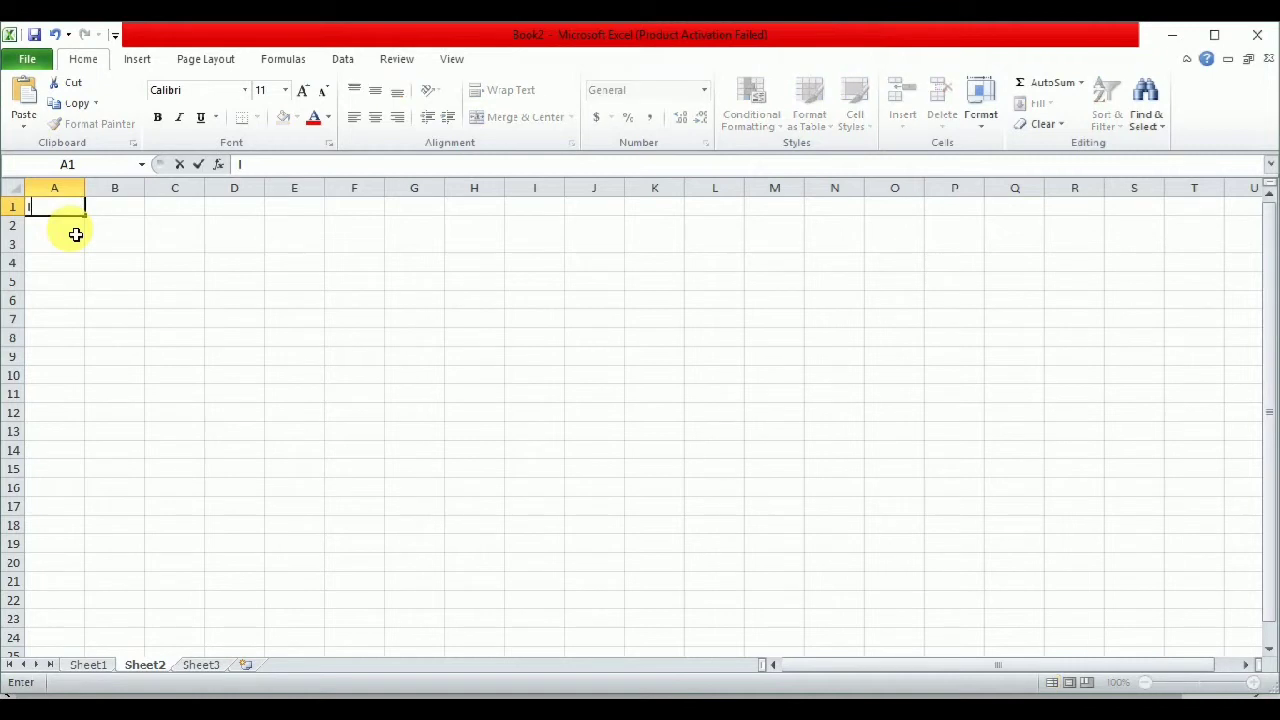
pyautogui.click(178, 212)
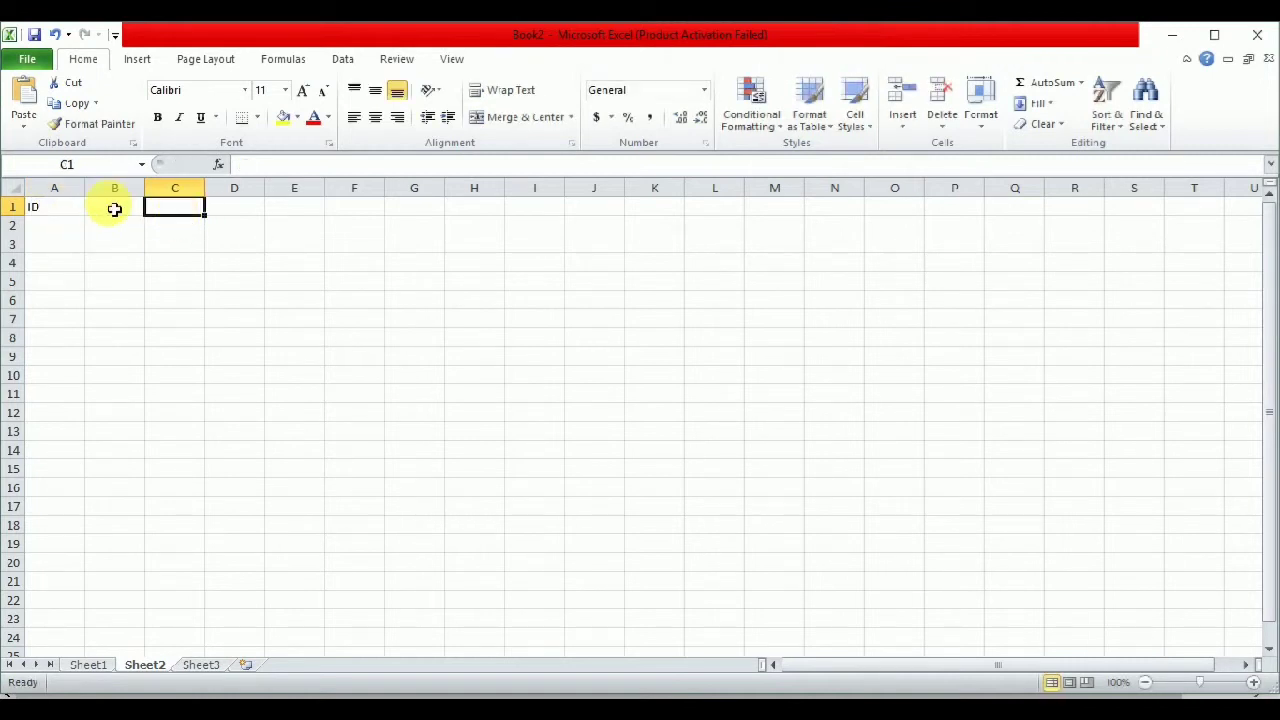
pyautogui.click(114, 212)
pyautogui.write('fees')
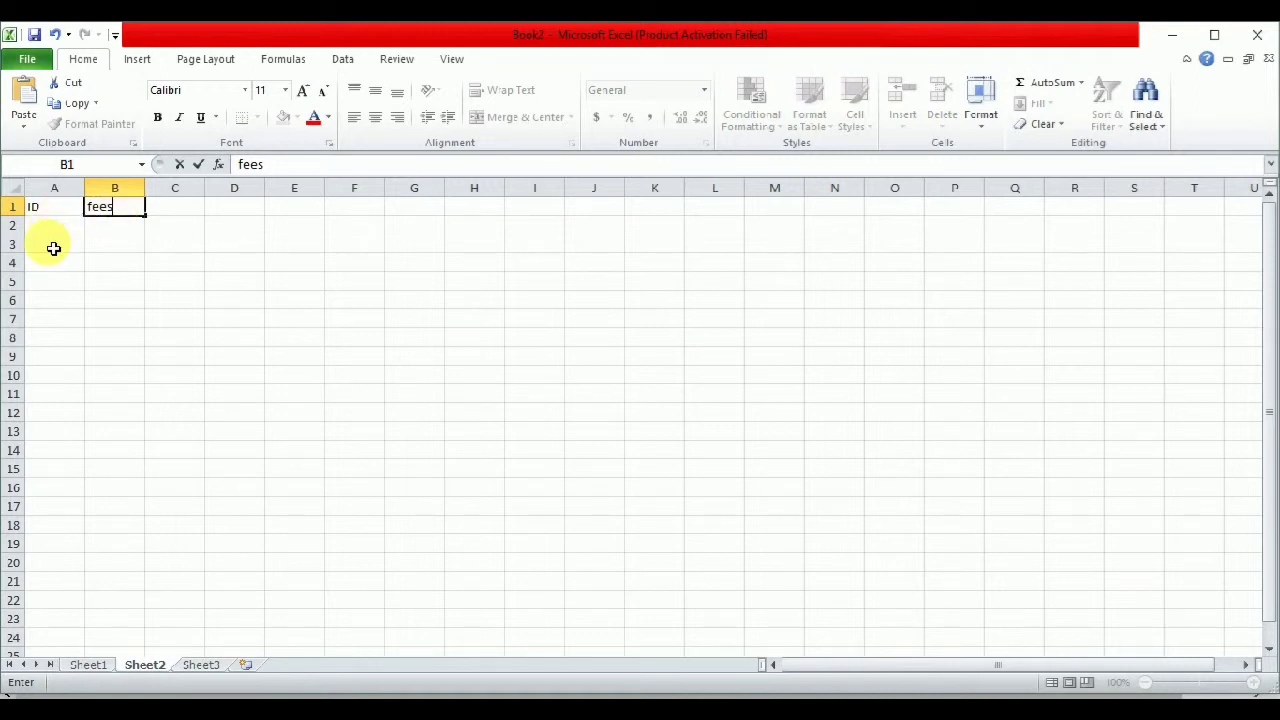
pyautogui.press('Return')
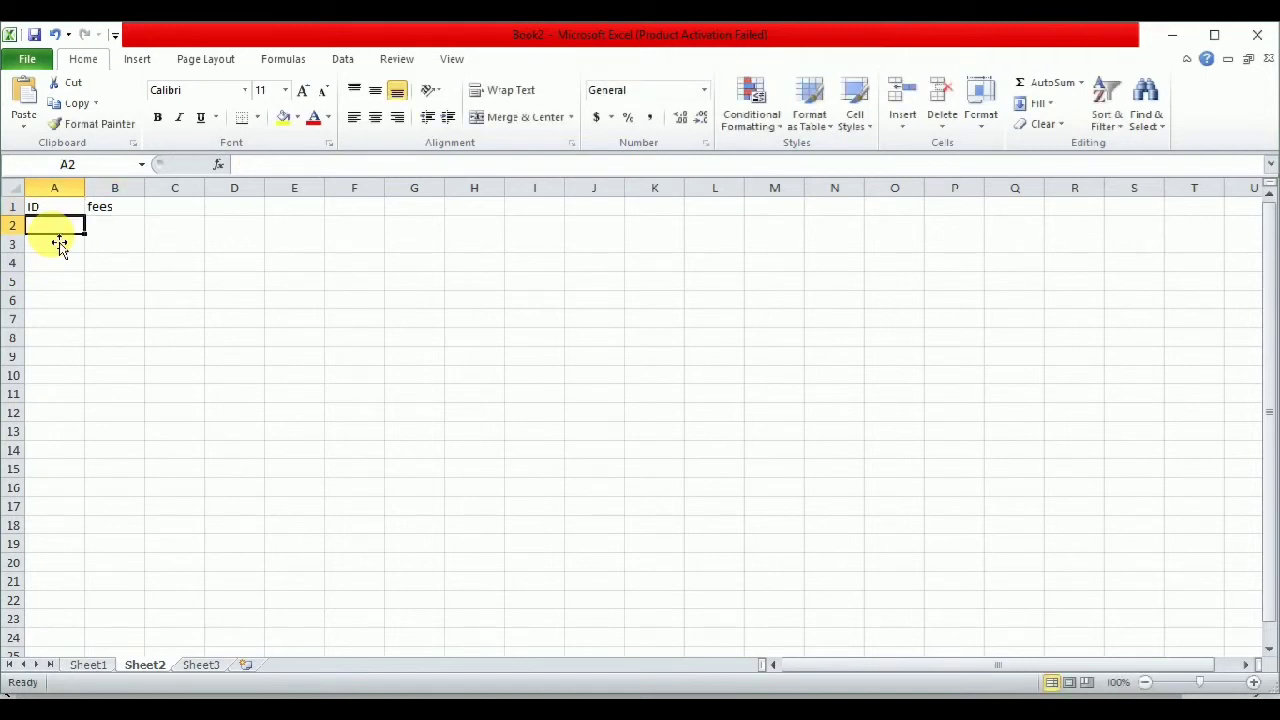
# - Enter the ID numbers 1 to 9 down cells A2 to A10 of Sheet2
pyautogui.write('1')
pyautogui.press('Return')
pyautogui.write('2')
pyautogui.press('Return')
pyautogui.write('3')
pyautogui.press('Return')
pyautogui.write('3')
pyautogui.press('Return')
pyautogui.press('Up')
pyautogui.write('4')
pyautogui.press('Return')
pyautogui.write('5')
pyautogui.press('Return')
pyautogui.write('6')
pyautogui.press('Return')
pyautogui.write('7')
pyautogui.press('Return')
pyautogui.write('8')
pyautogui.press('Return')
pyautogui.write('9')
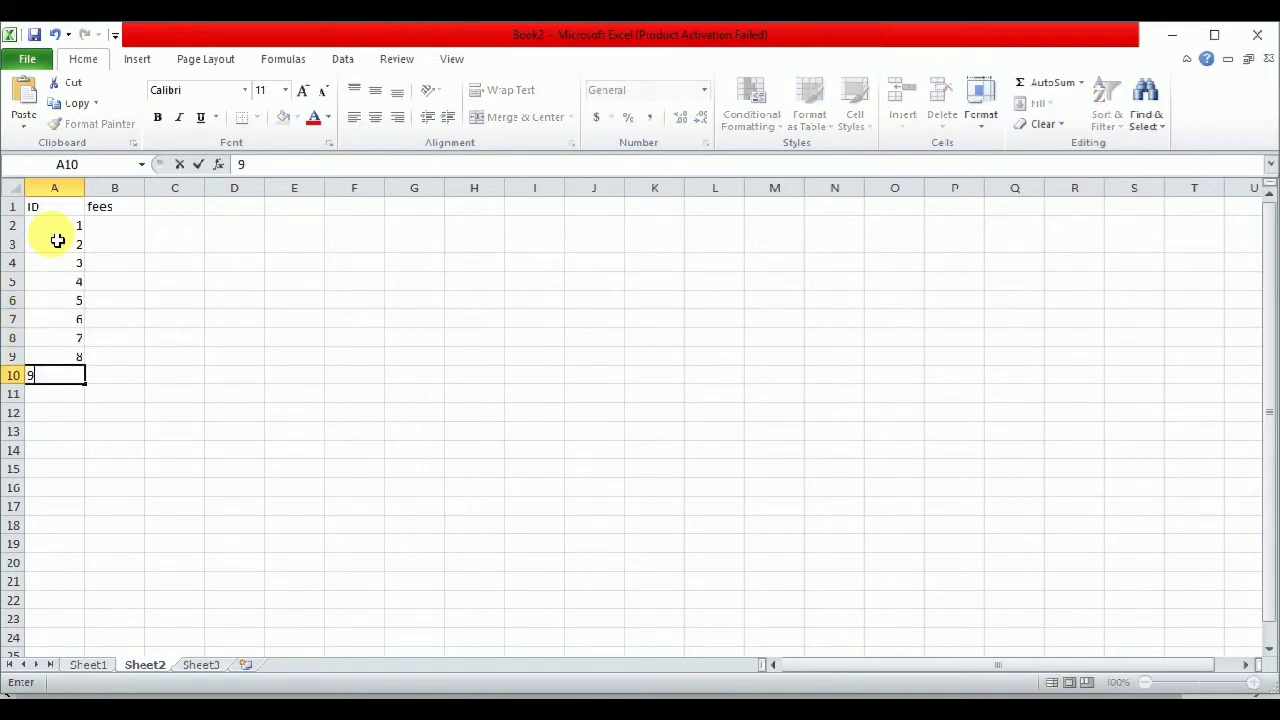
pyautogui.press('Return')
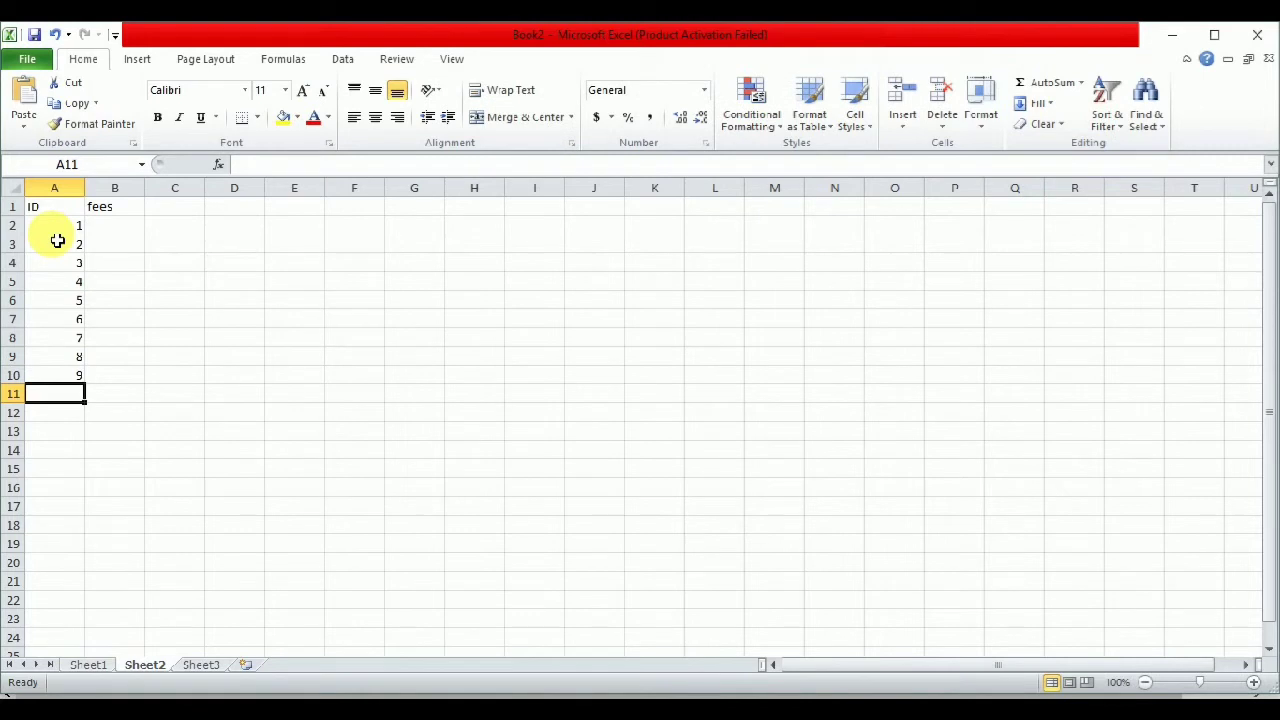
# - Begin a VLOOKUP formula in B2 with lookup value a2, the named range data and column index 4
pyautogui.click(122, 230)
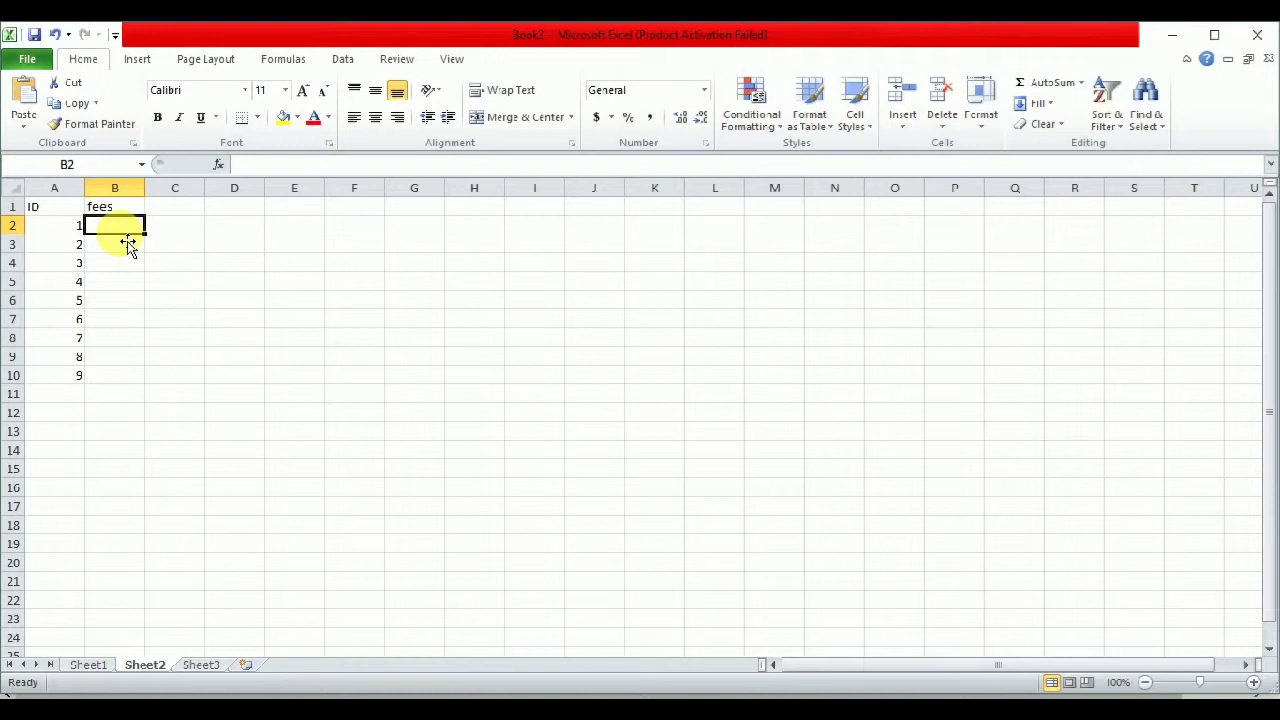
pyautogui.write('=')
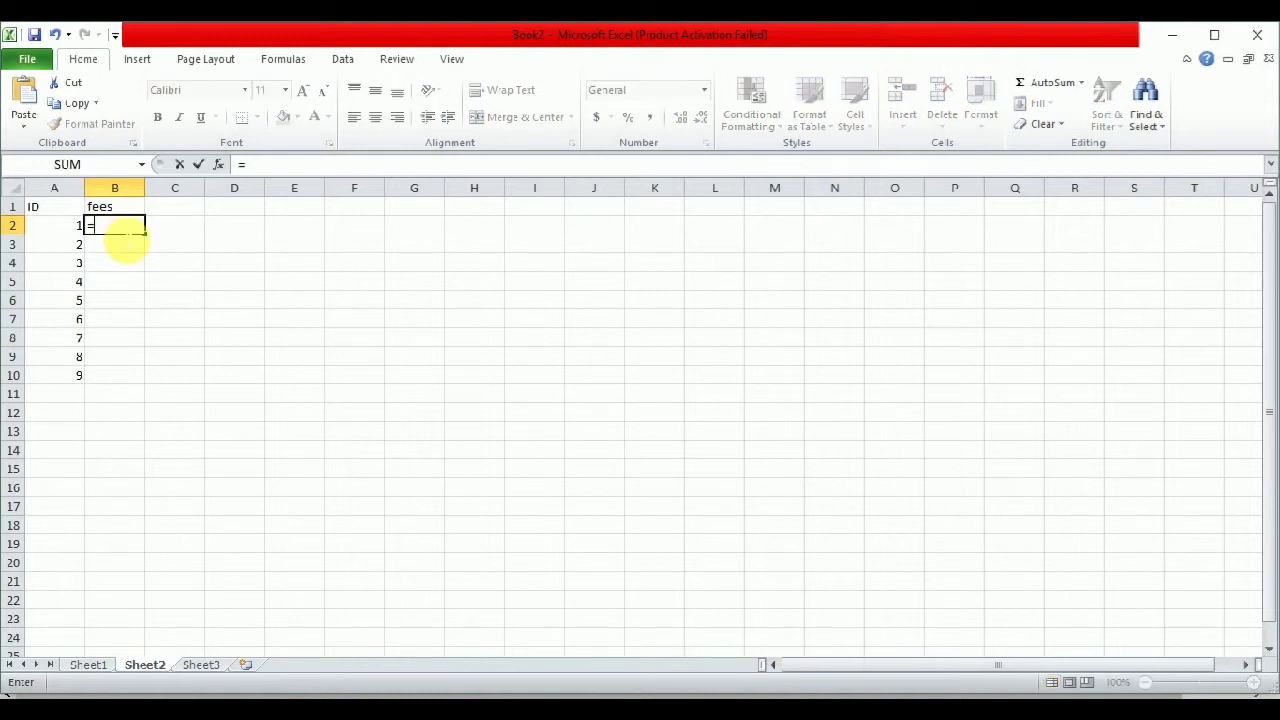
pyautogui.write('vloo')
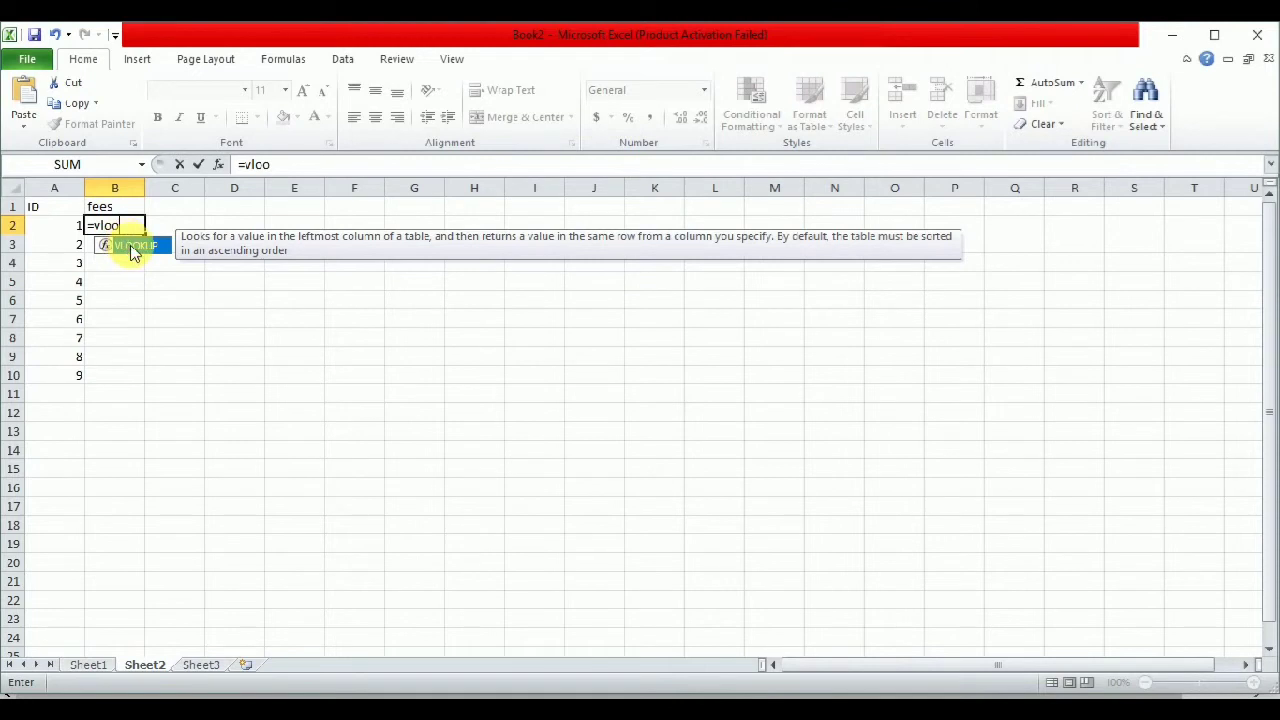
pyautogui.doubleClick(133, 247)
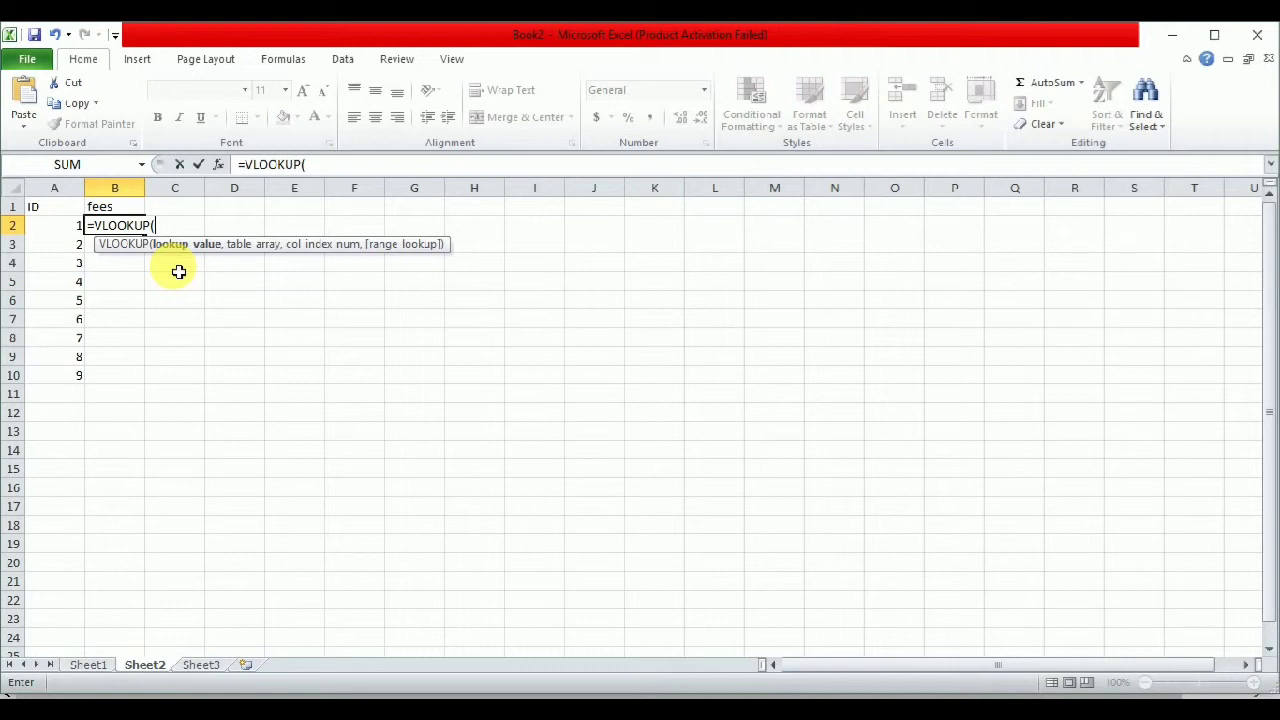
pyautogui.write('a2,')
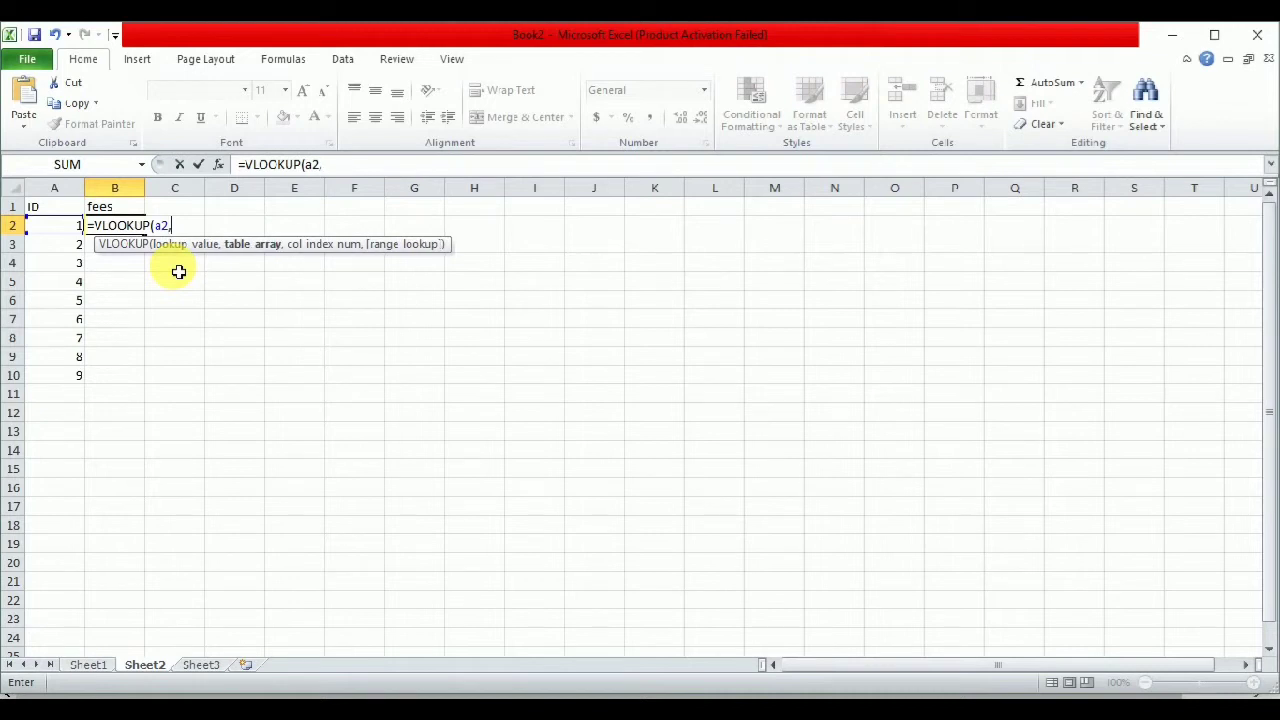
pyautogui.write('d')
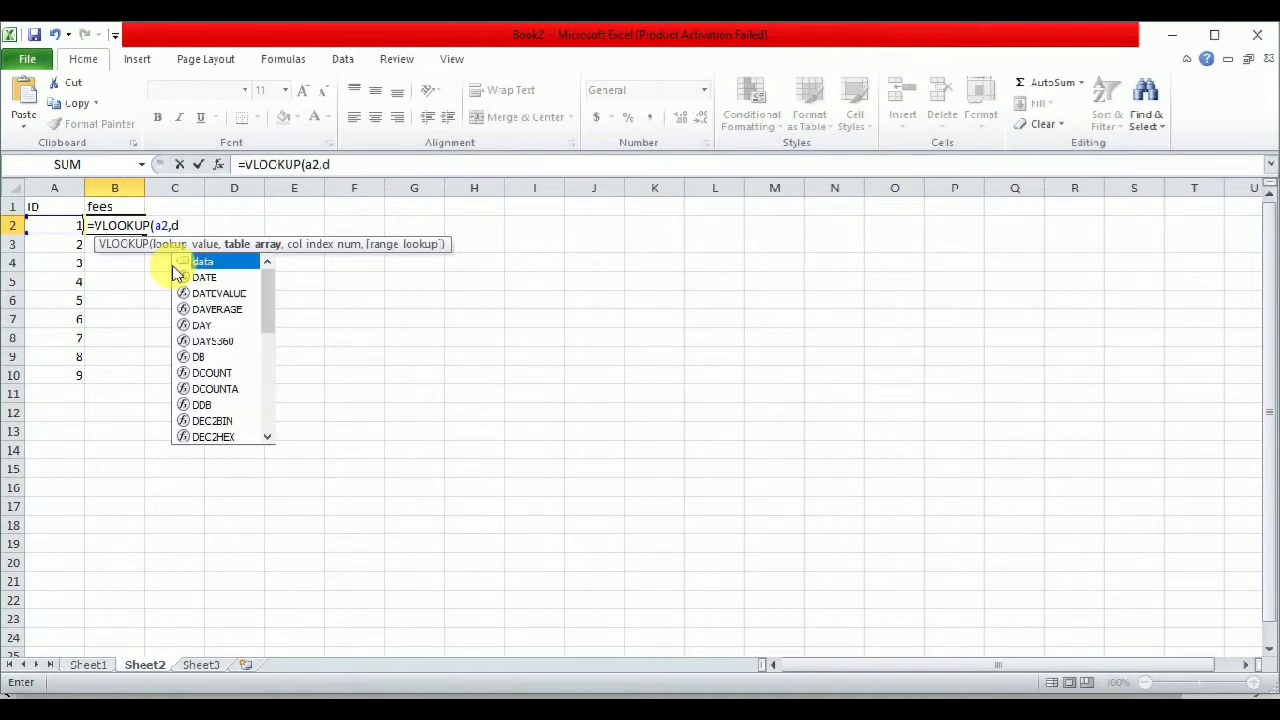
pyautogui.doubleClick(232, 264)
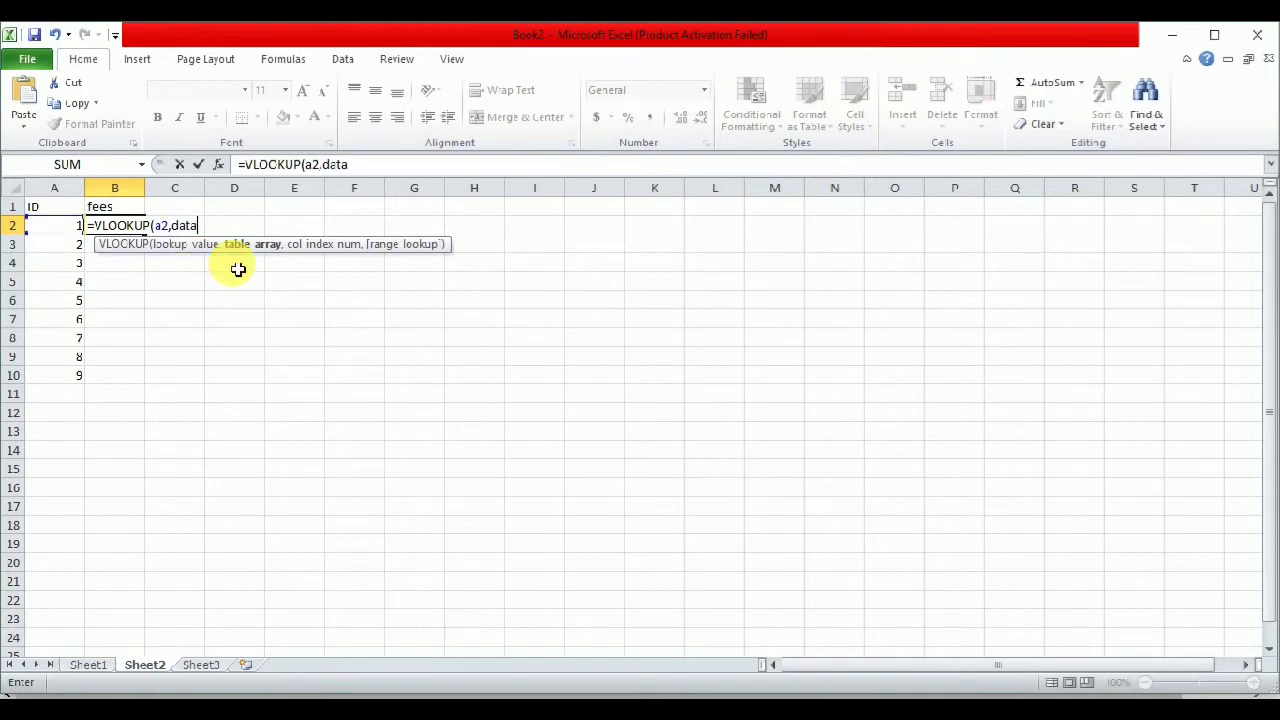
pyautogui.write(',')
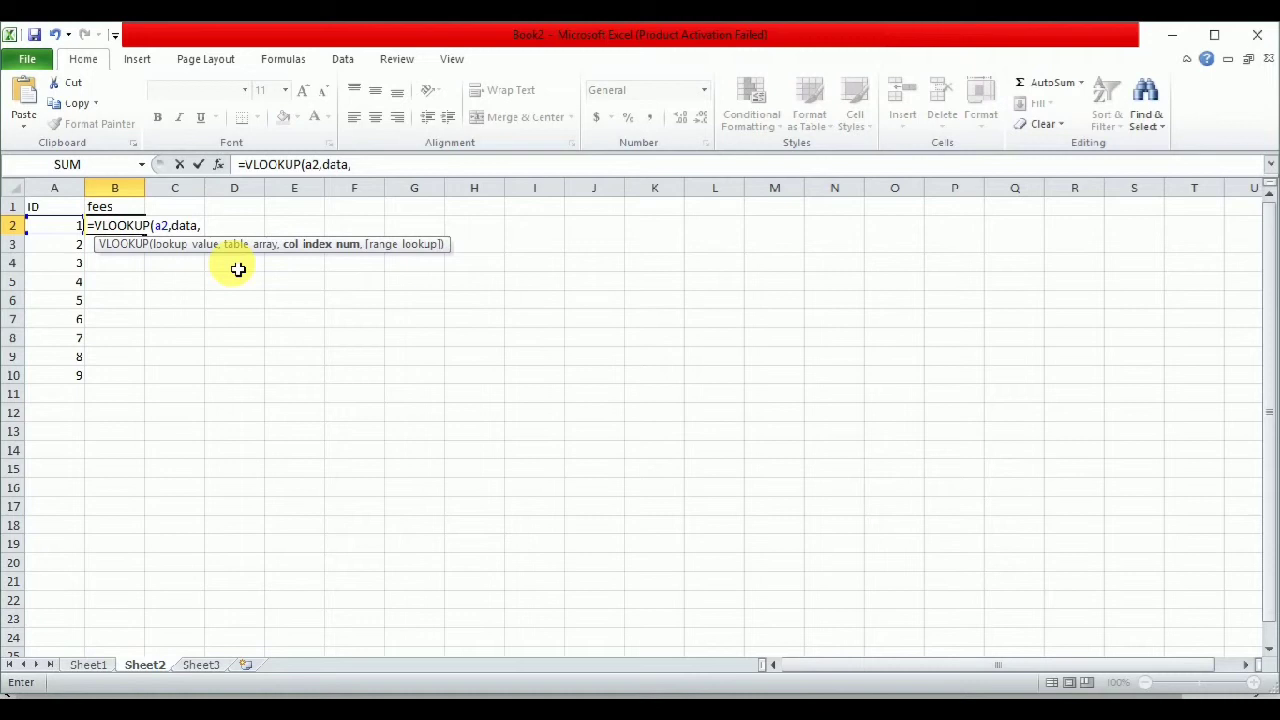
pyautogui.write('4')
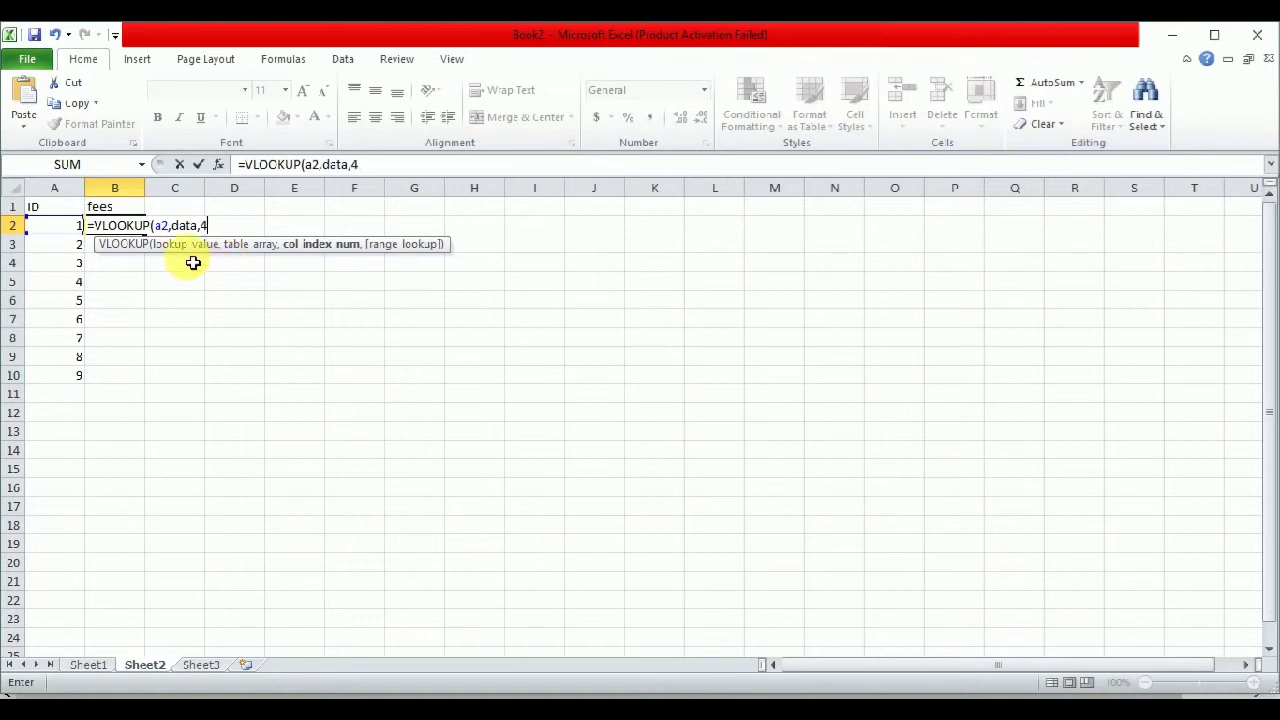
# - Change the lookup value in the B2 VLOOKUP formula to b4
pyautogui.click(157, 226)
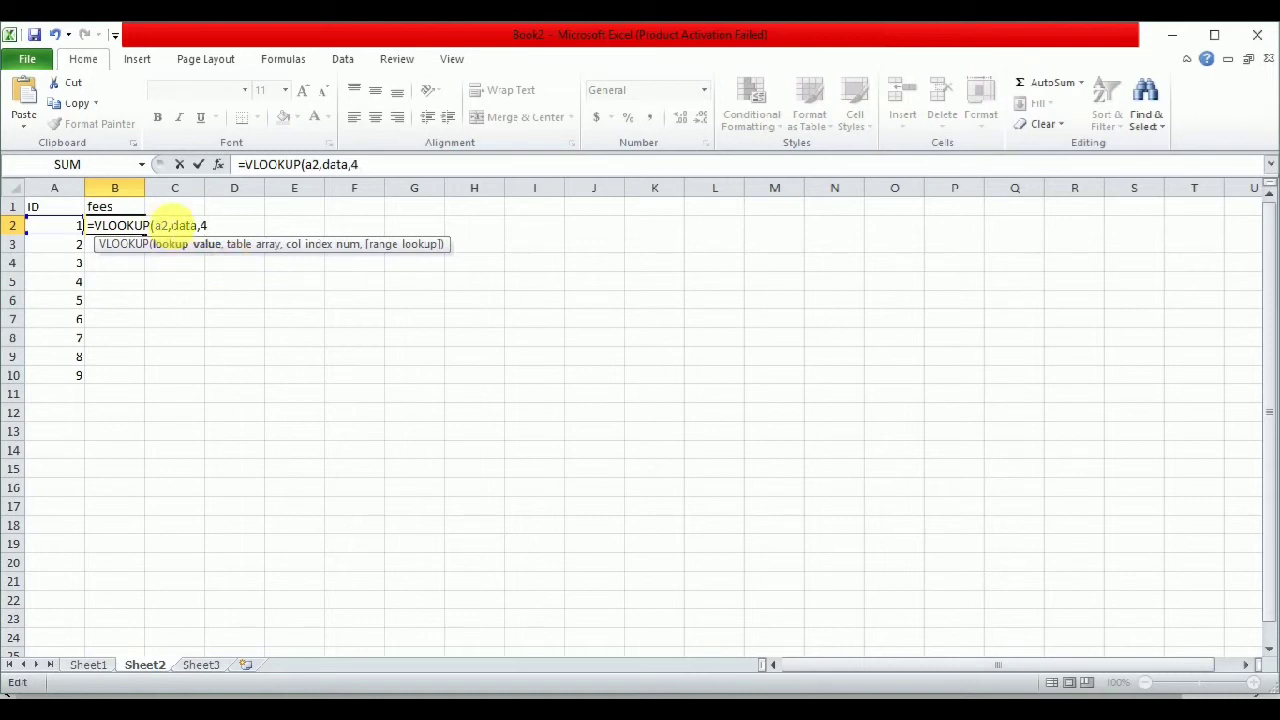
pyautogui.click(168, 226)
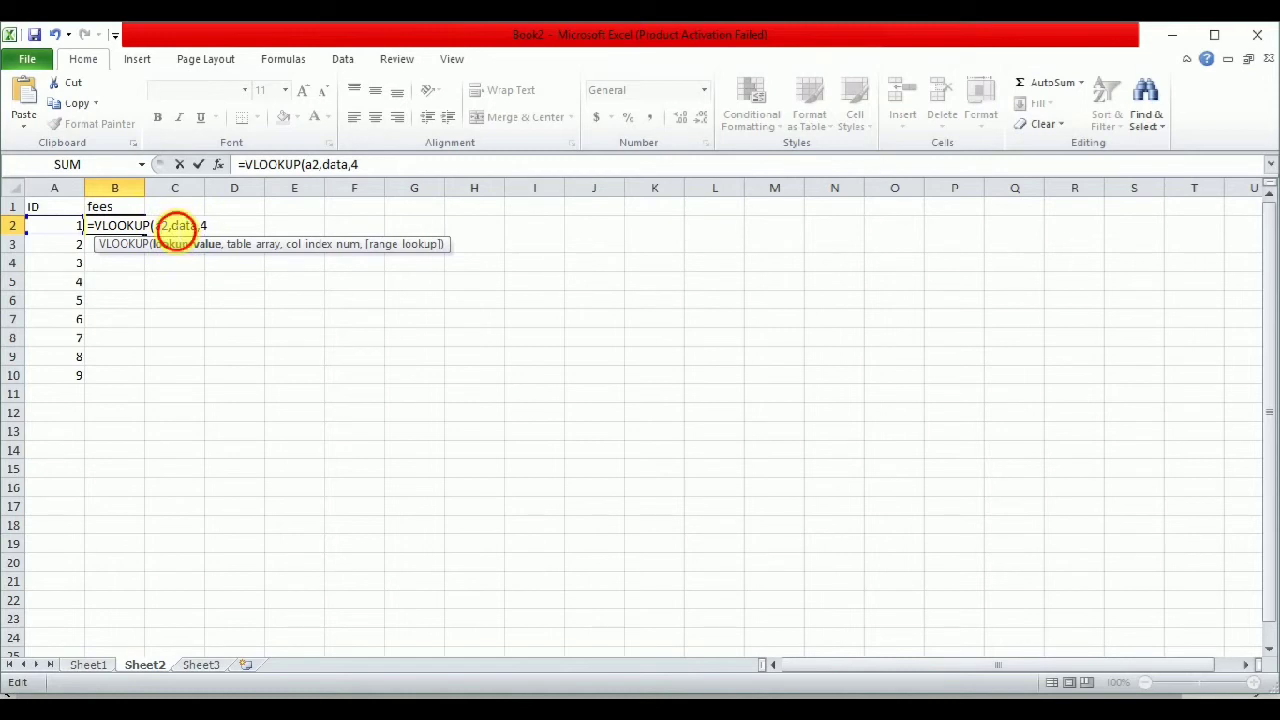
pyautogui.press('BackSpace')
pyautogui.press('BackSpace')
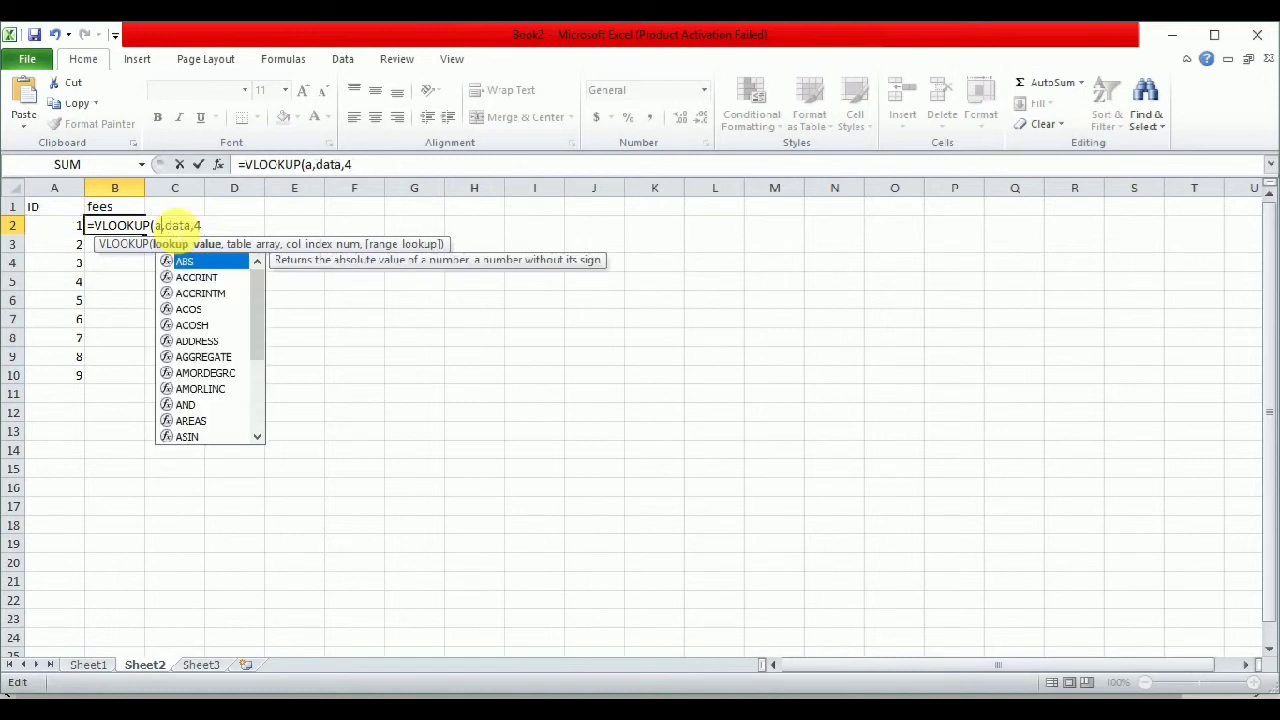
pyautogui.write('b')
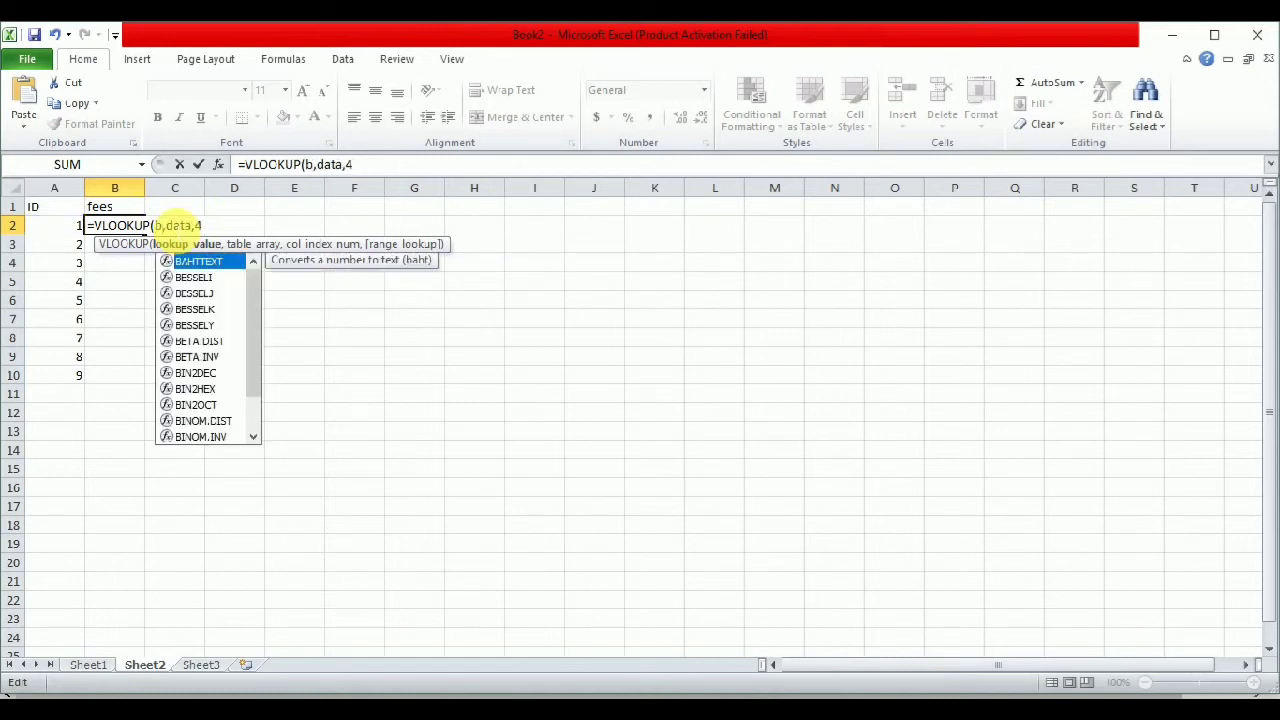
pyautogui.write('4')
# - Complete the B2 VLOOKUP formula with FALSE for an exact match and enter it
pyautogui.click(235, 238)
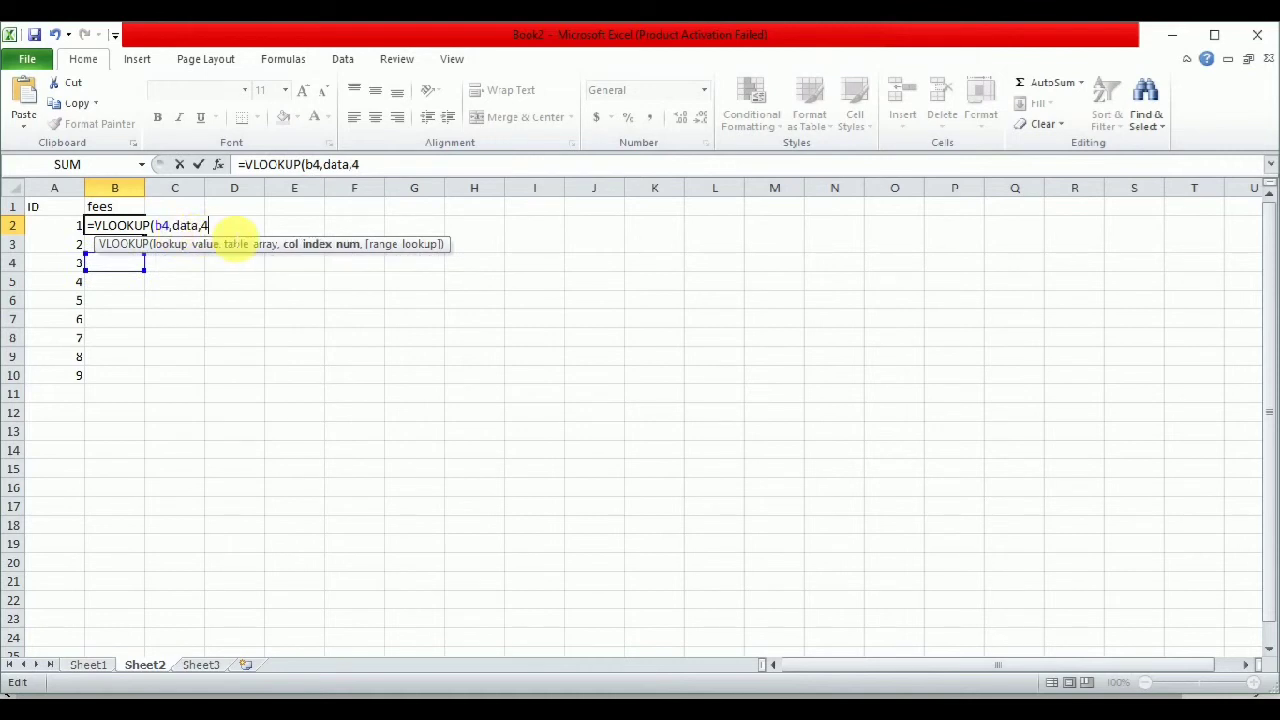
pyautogui.write(',')
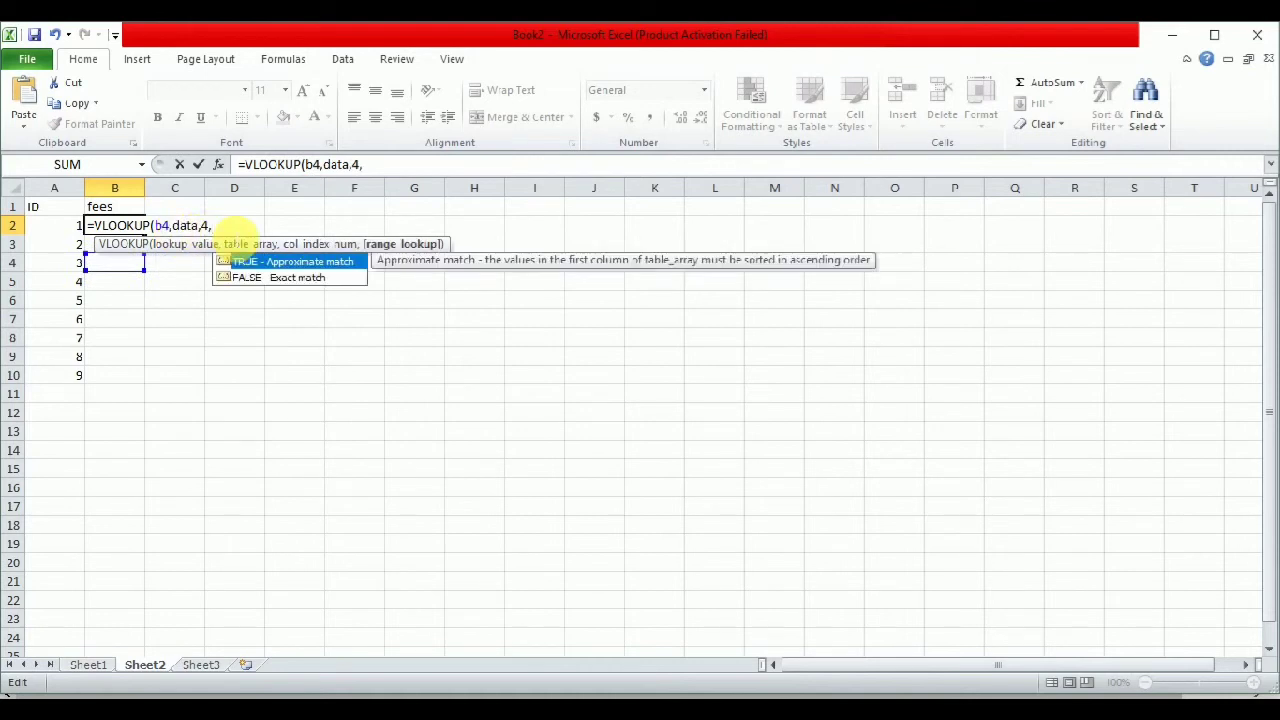
pyautogui.doubleClick(272, 279)
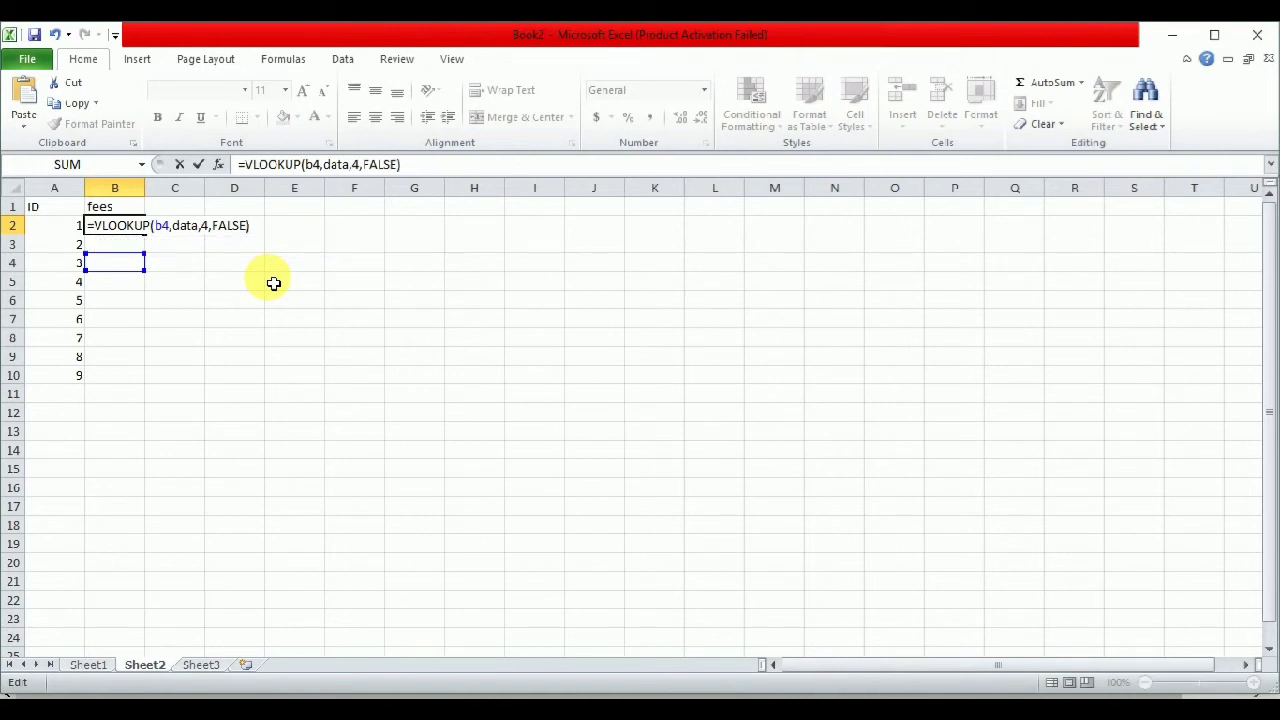
pyautogui.press('Return')
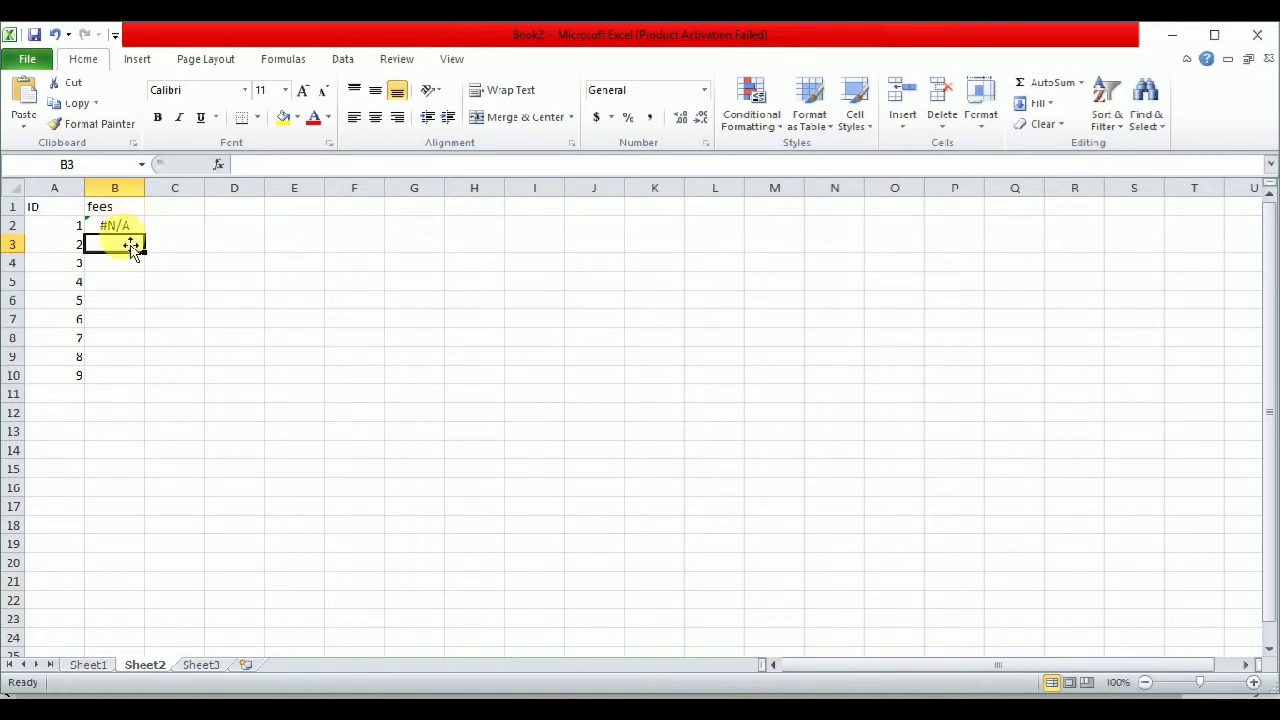
# - Correct the lookup value in the B2 formula to a2, giving =VLOOKUP(a2,data,4,FALSE)
pyautogui.press('Up')
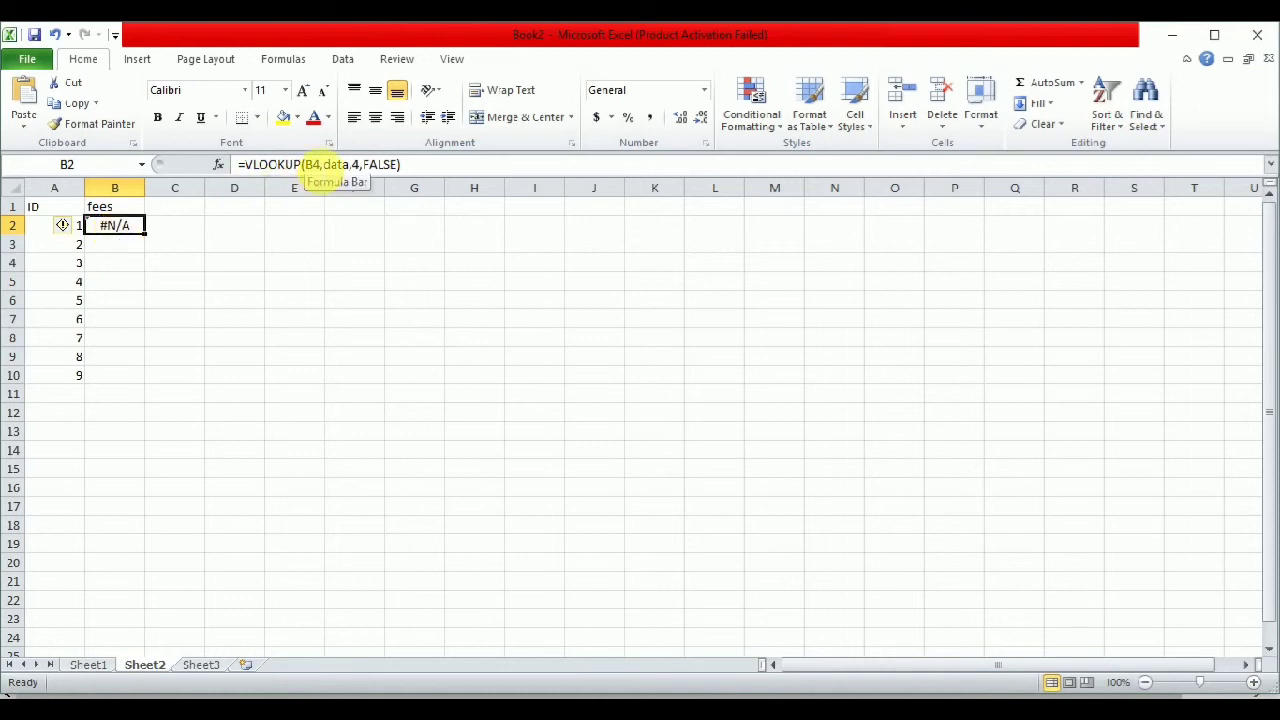
pyautogui.click(318, 165)
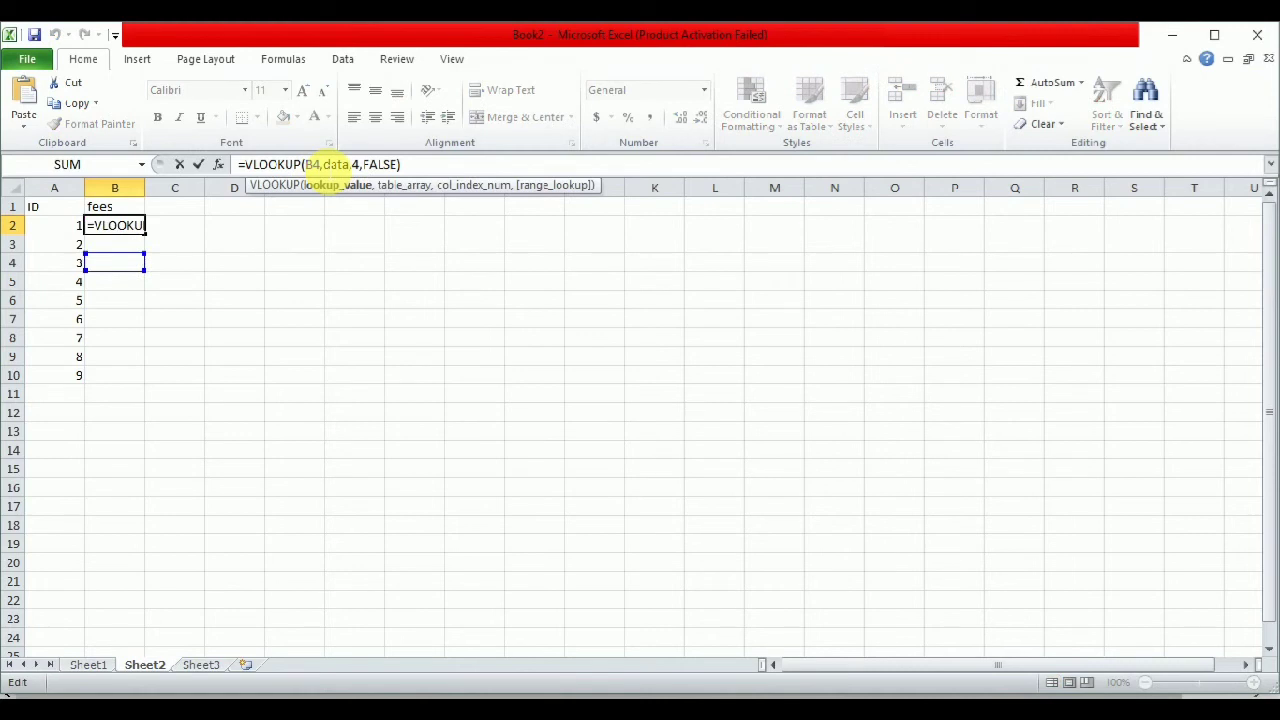
pyautogui.doubleClick(312, 164)
pyautogui.press('BackSpace')
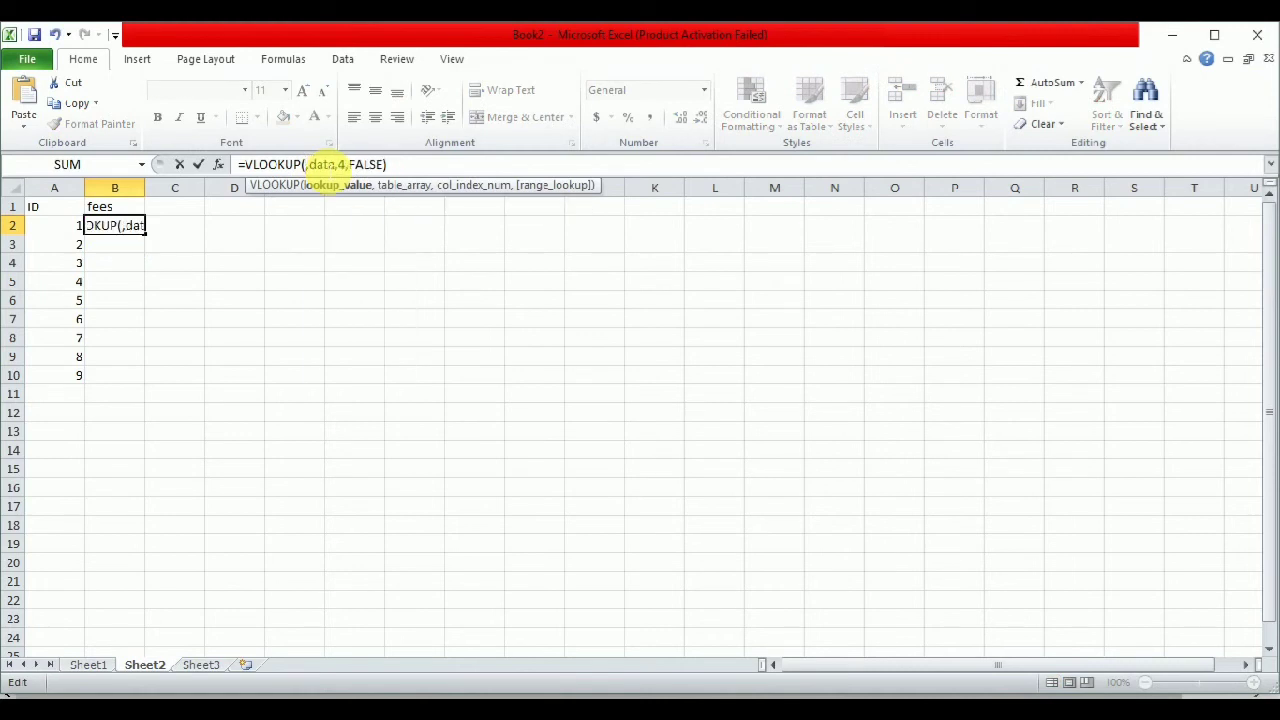
pyautogui.write('a2')
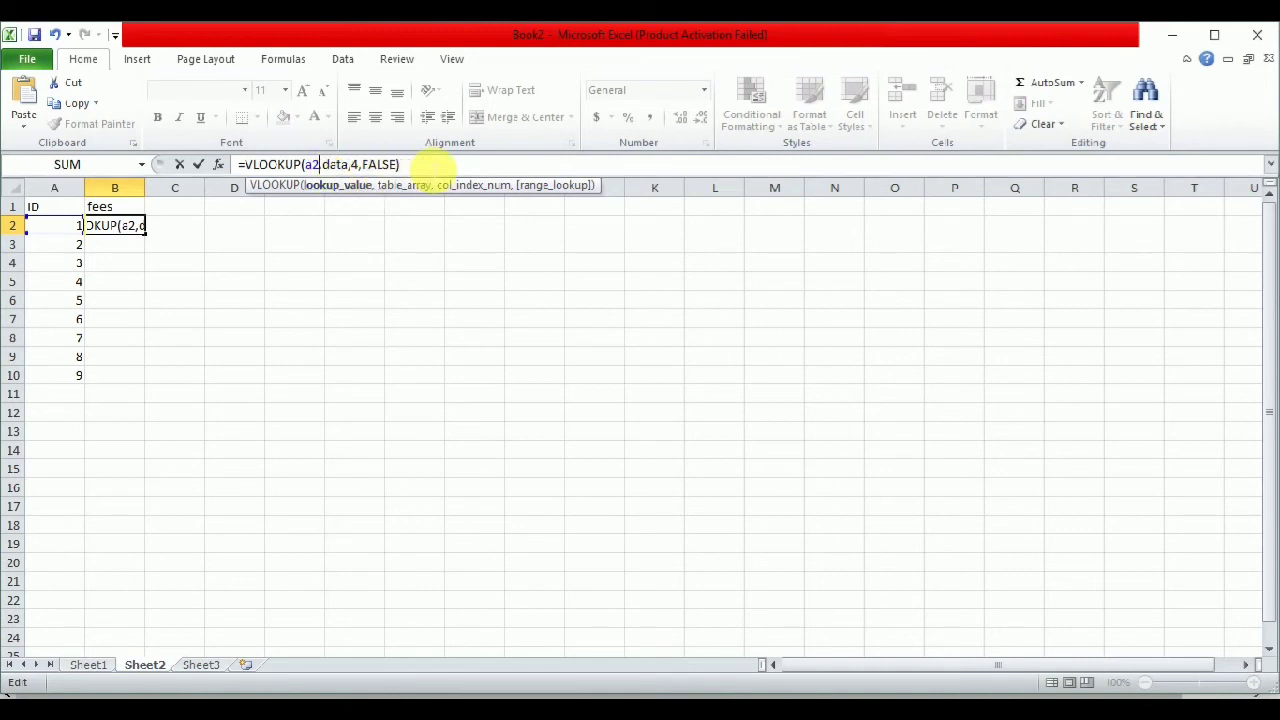
pyautogui.click(430, 166)
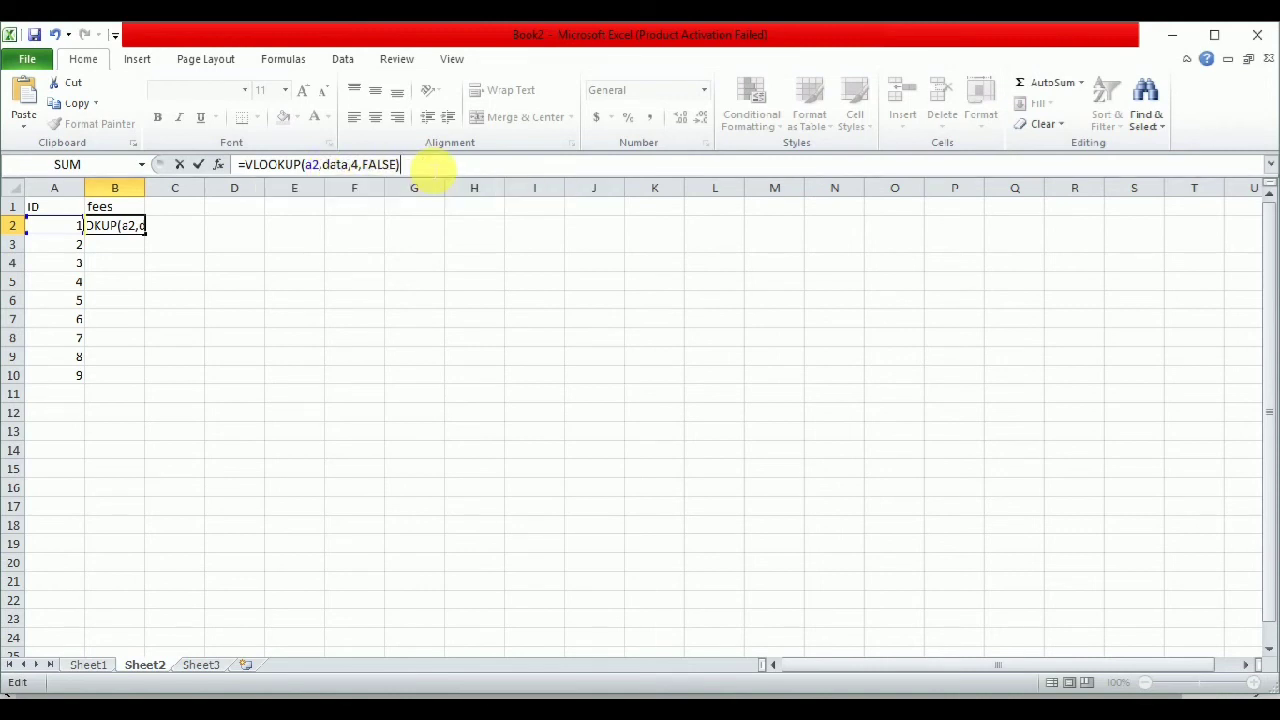
pyautogui.press('Return')
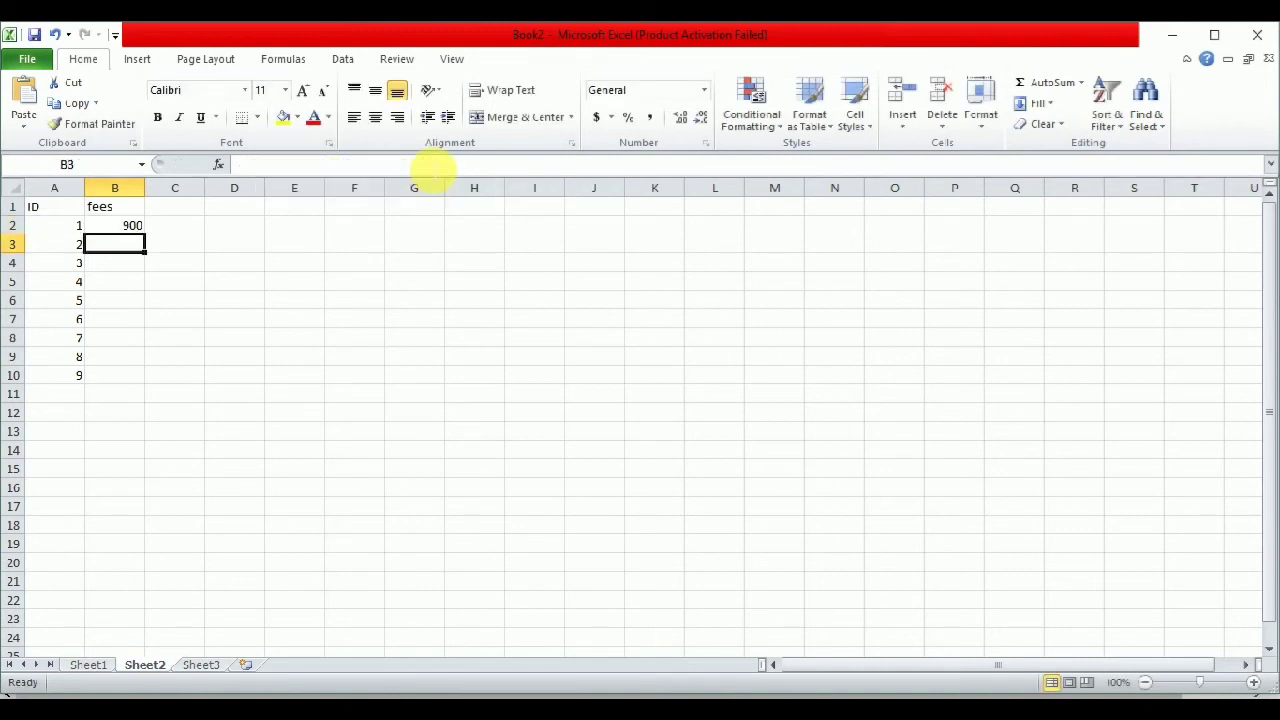
# - Fill the VLOOKUP formula in B2 down the fees column to B10
pyautogui.click(132, 228)
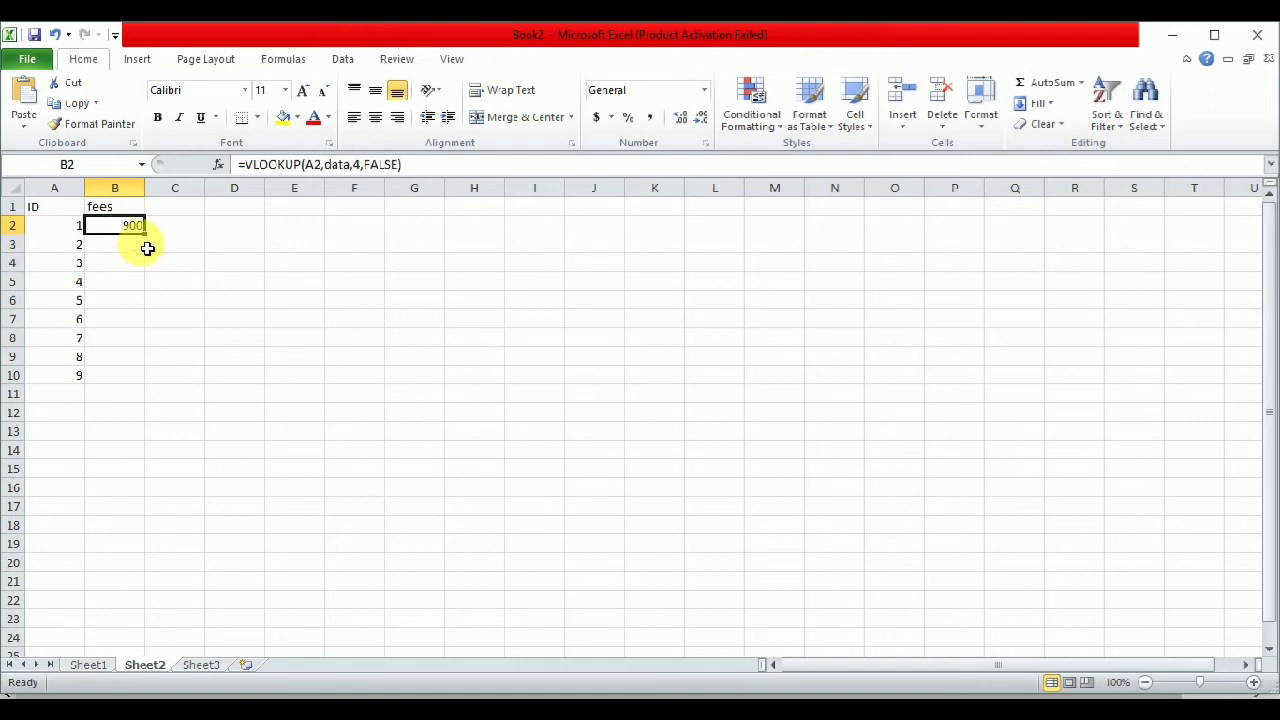
pyautogui.moveTo(140, 250)
pyautogui.mouseDown()
pyautogui.moveTo(145, 360)
pyautogui.moveTo(129, 229)
pyautogui.moveTo(154, 239)
pyautogui.mouseUp()
pyautogui.moveTo(149, 240); pyautogui.dragTo(152, 388)
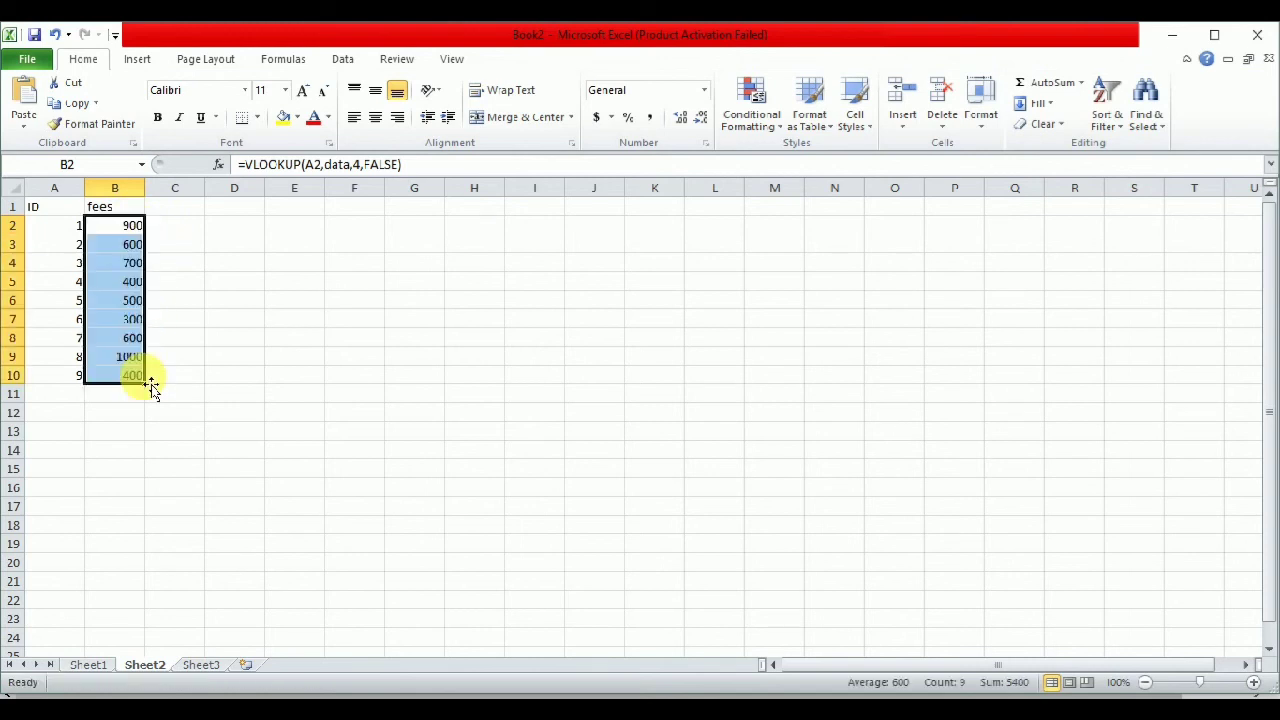